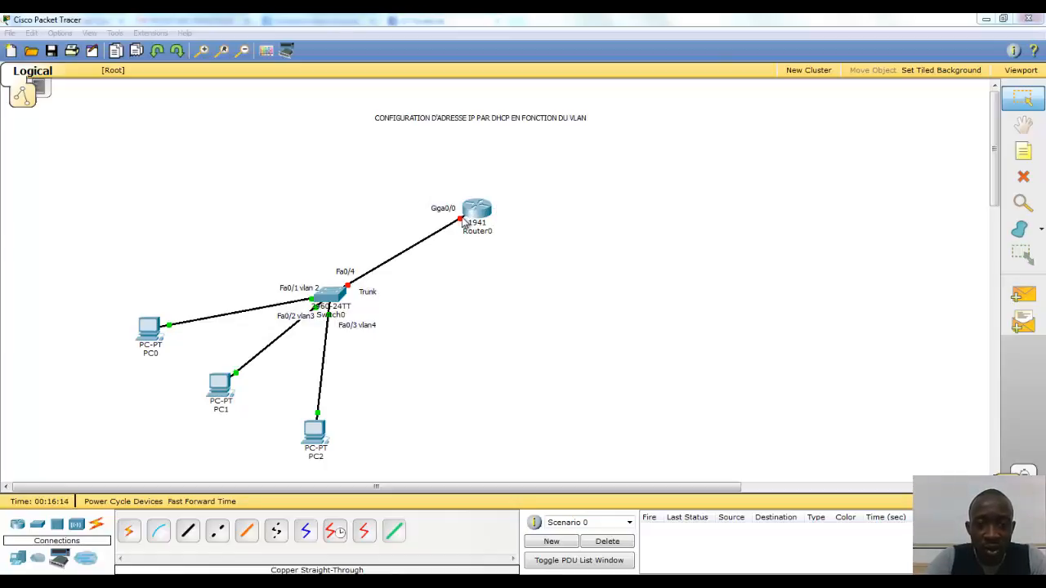
Step: Add a text note reading "vlan2 192.168.10.0" in the empty workspace beside Router0
{"action": "left_click", "coordinate": [1023, 151]}
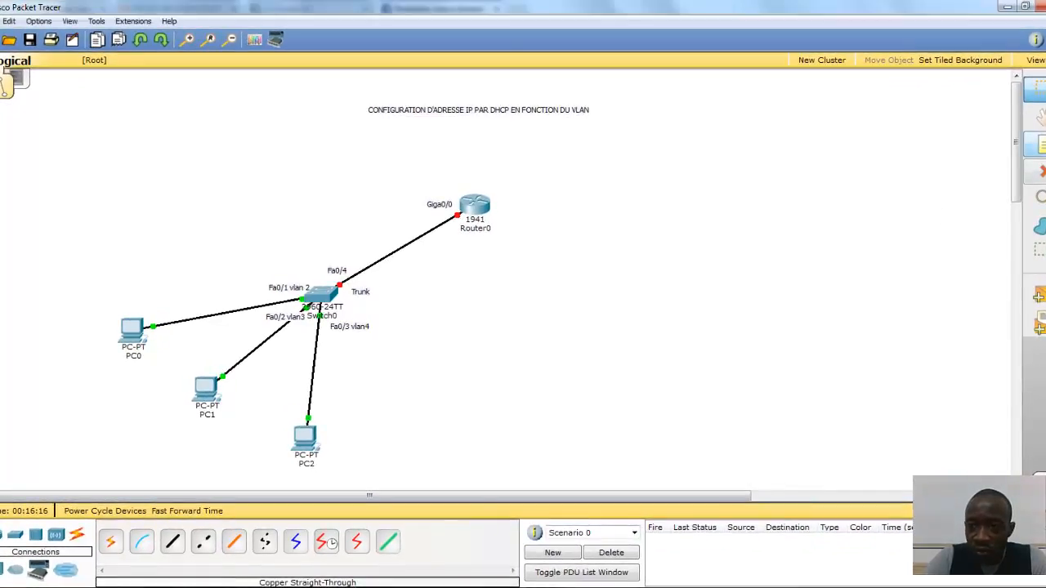
{"action": "left_click", "coordinate": [567, 188]}
{"action": "type", "text": "v"}
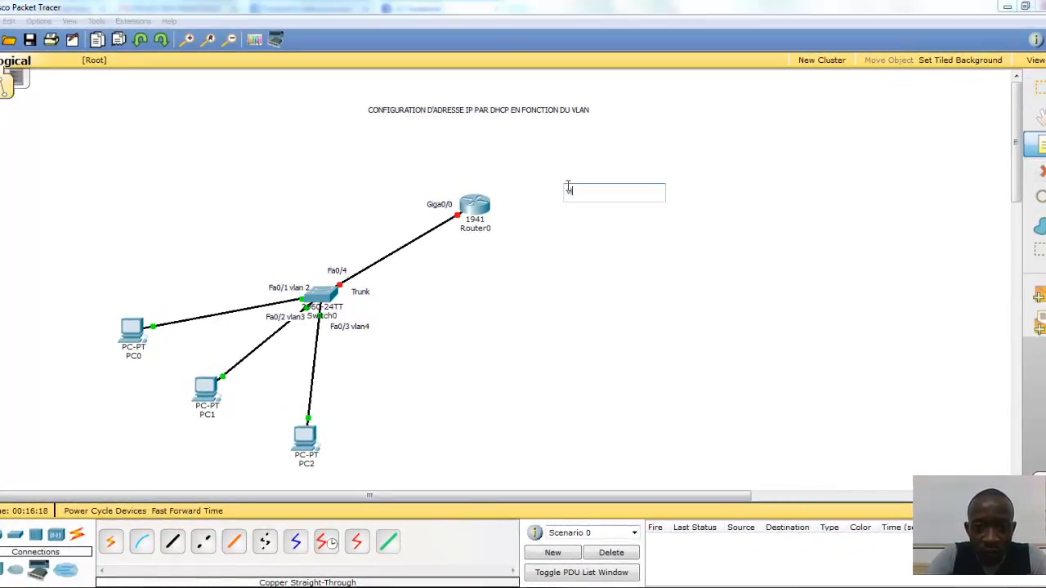
{"action": "type", "text": "lan2"}
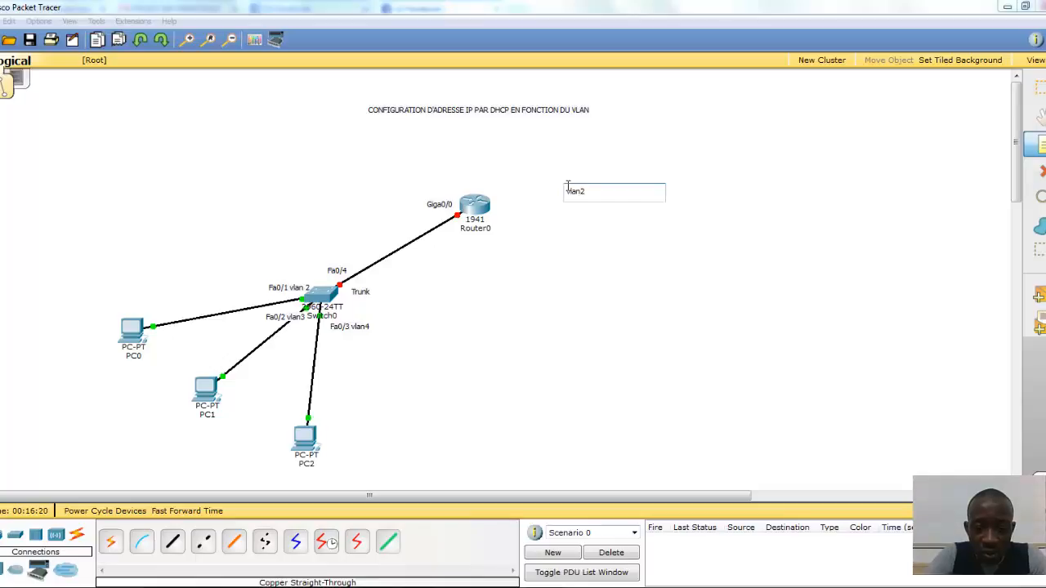
{"action": "type", "text": " 192.168."}
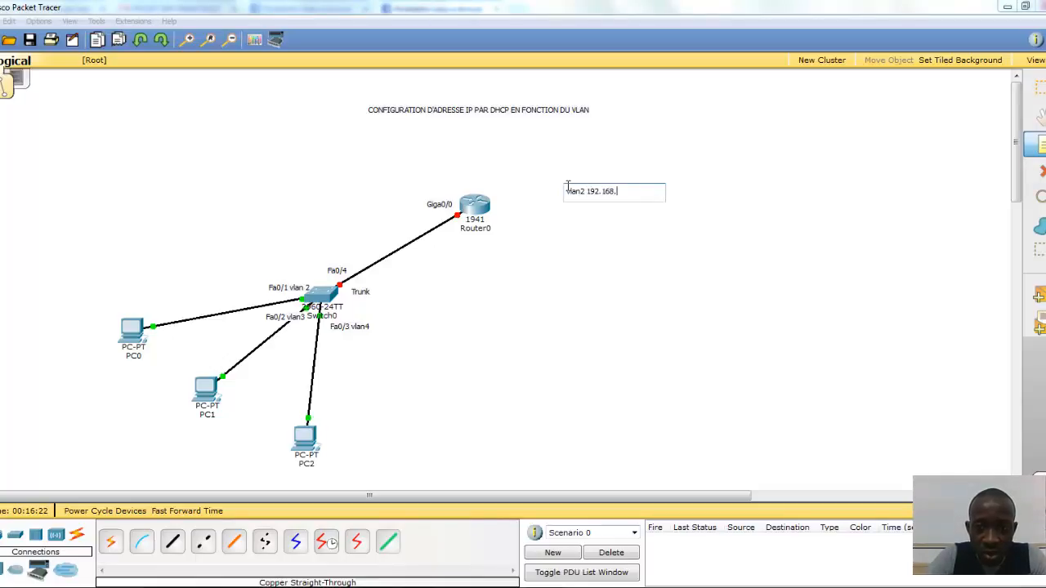
{"action": "type", "text": "10.0"}
{"action": "left_click", "coordinate": [583, 233]}
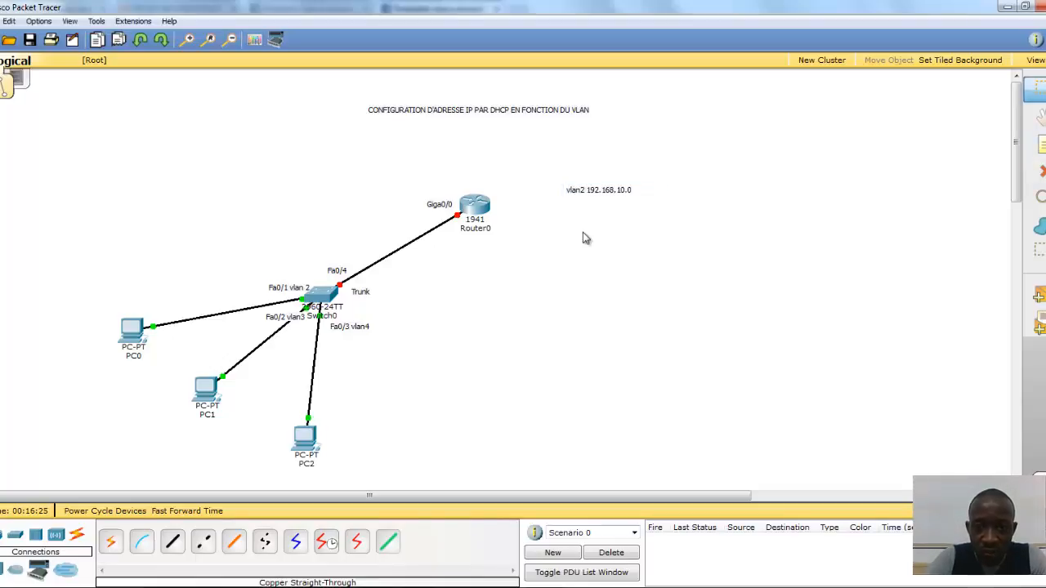
Step: Add a text note reading "vlan3 192.168.11.0" just below the vlan2 note
{"action": "key", "text": "n"}
{"action": "left_click", "coordinate": [570, 207]}
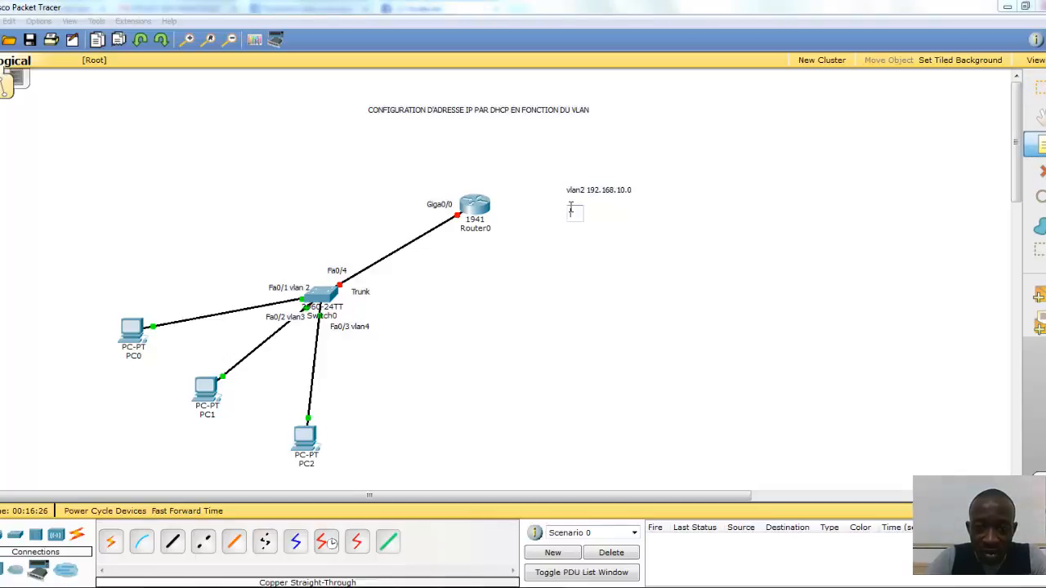
{"action": "type", "text": "vlan 3"}
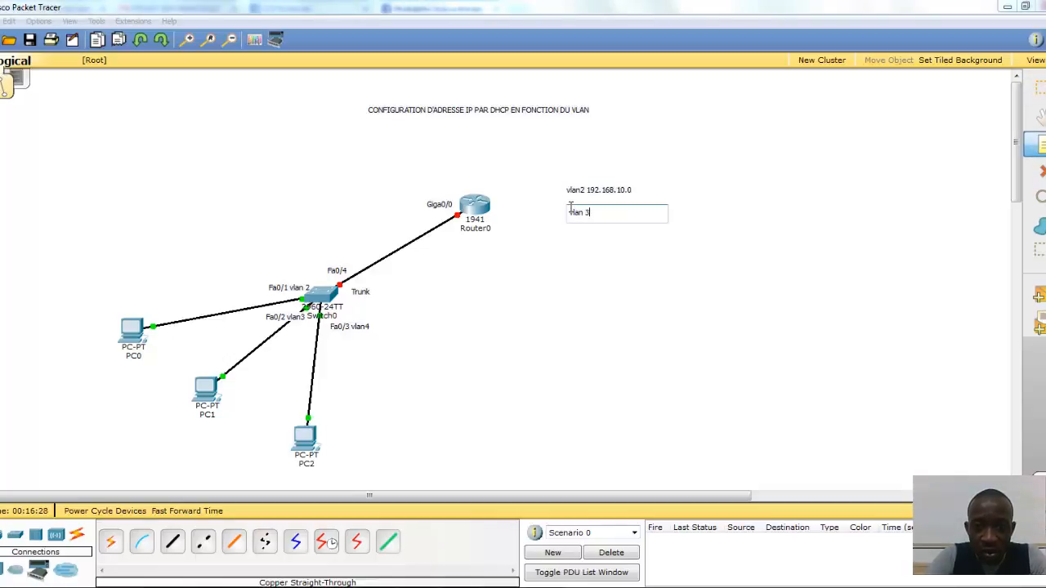
{"action": "key", "text": "BackSpace"}
{"action": "key", "text": "BackSpace"}
{"action": "type", "text": "3 192.1"}
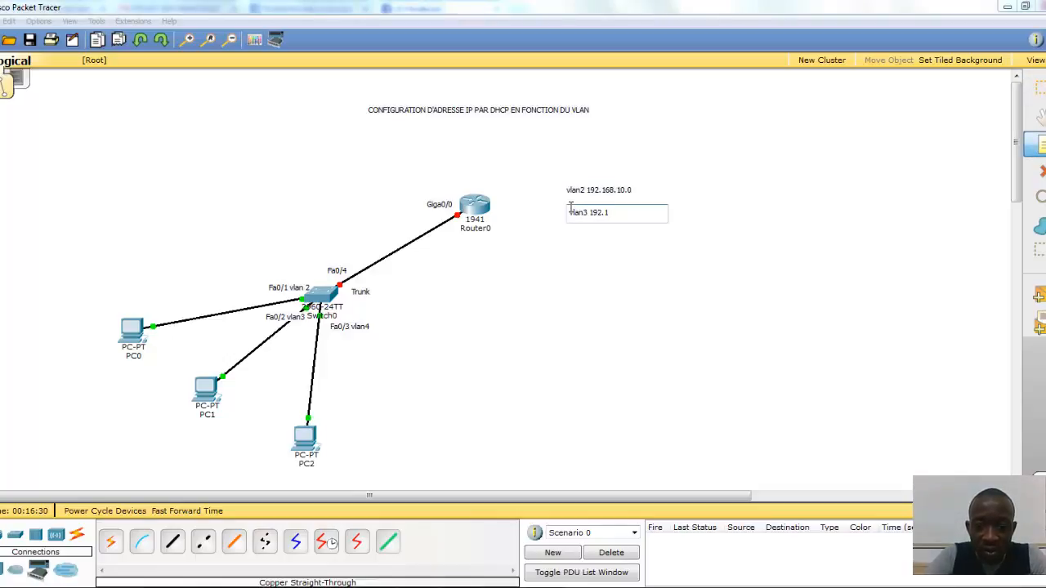
{"action": "type", "text": "68.11.0"}
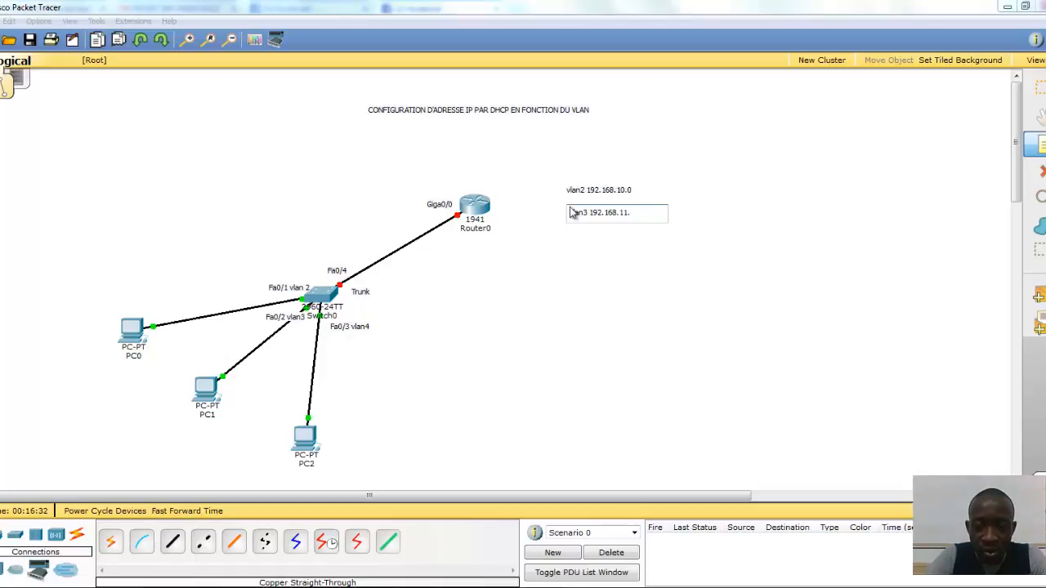
{"action": "left_click", "coordinate": [575, 241]}
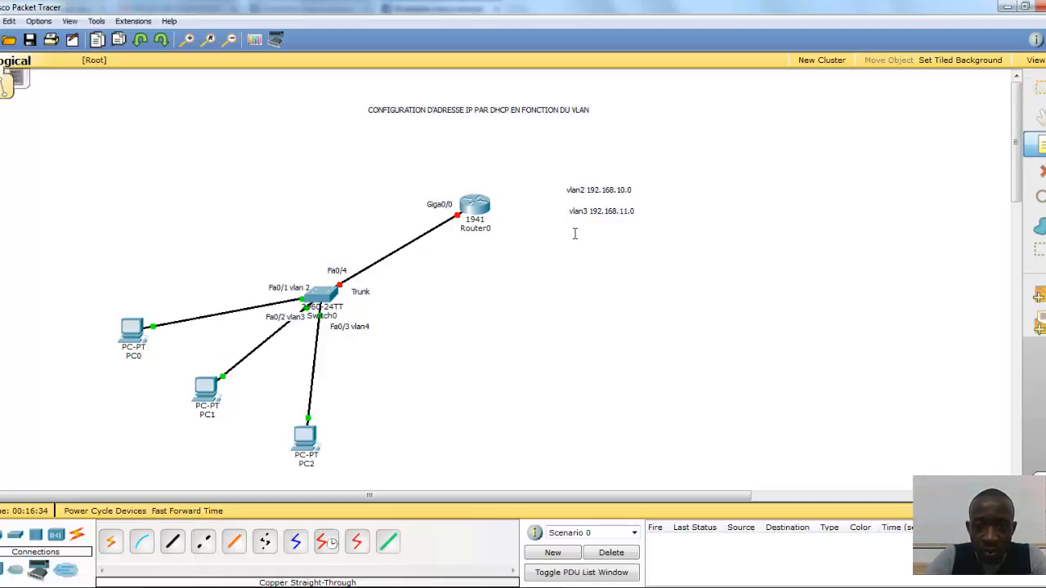
Step: Add a text note reading "vlan4 192.168.12.0" below the vlan3 note and line up the notes in a column
{"action": "left_click", "coordinate": [569, 232]}
{"action": "type", "text": "vlan"}
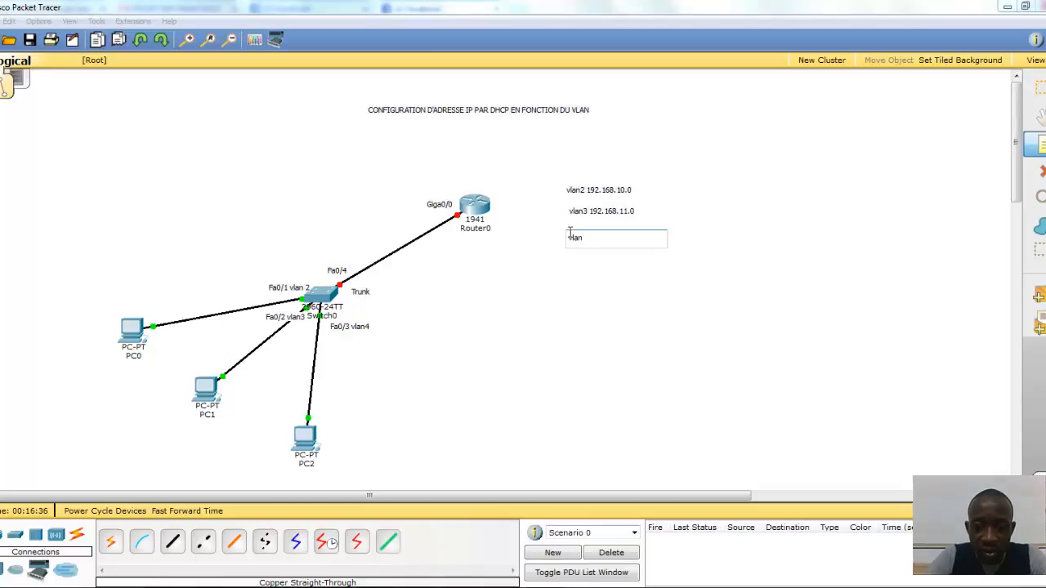
{"action": "type", "text": "4 192.168.12.0"}
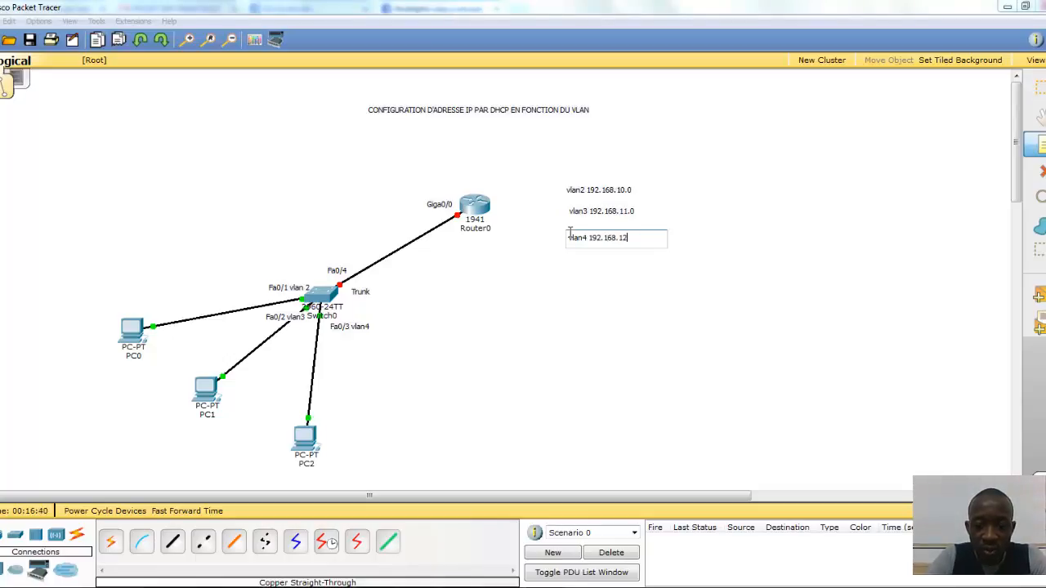
{"action": "left_click", "coordinate": [582, 269]}
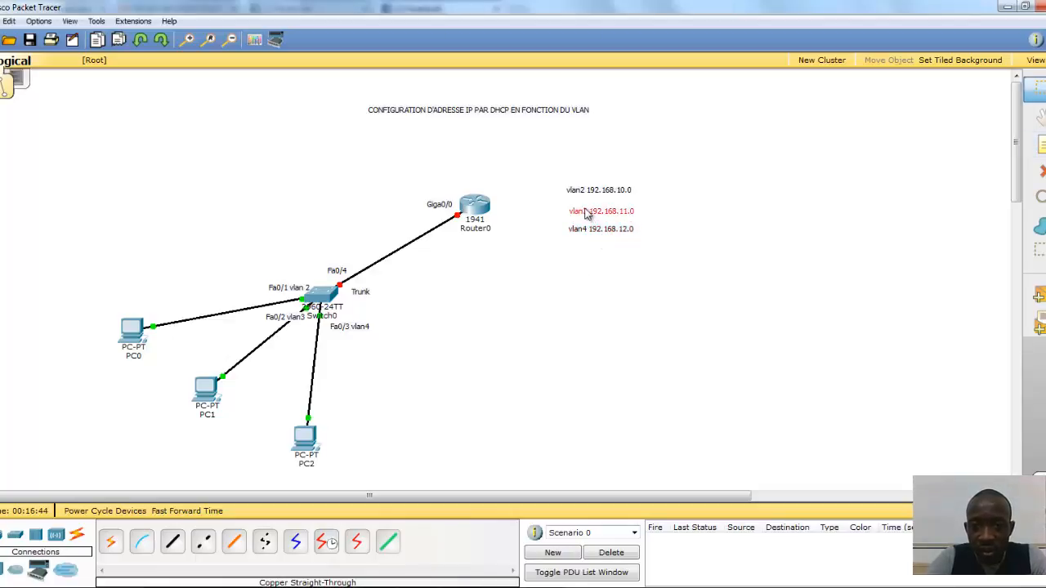
{"action": "left_click_drag", "start_coordinate": [589, 215], "coordinate": [582, 221]}
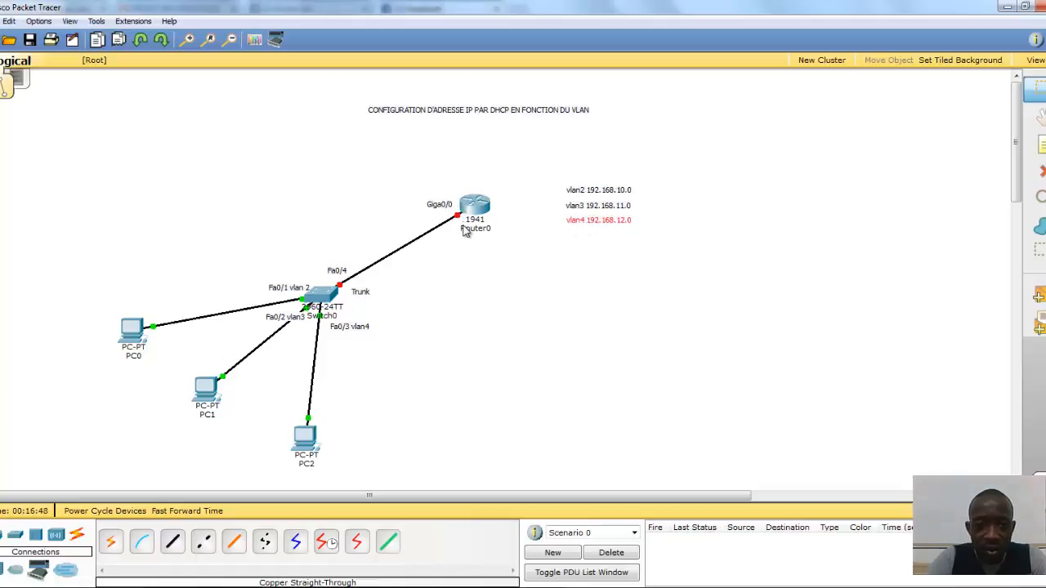
Step: Open the command line of Switch0 and enter global configuration mode
{"action": "left_click", "coordinate": [319, 298]}
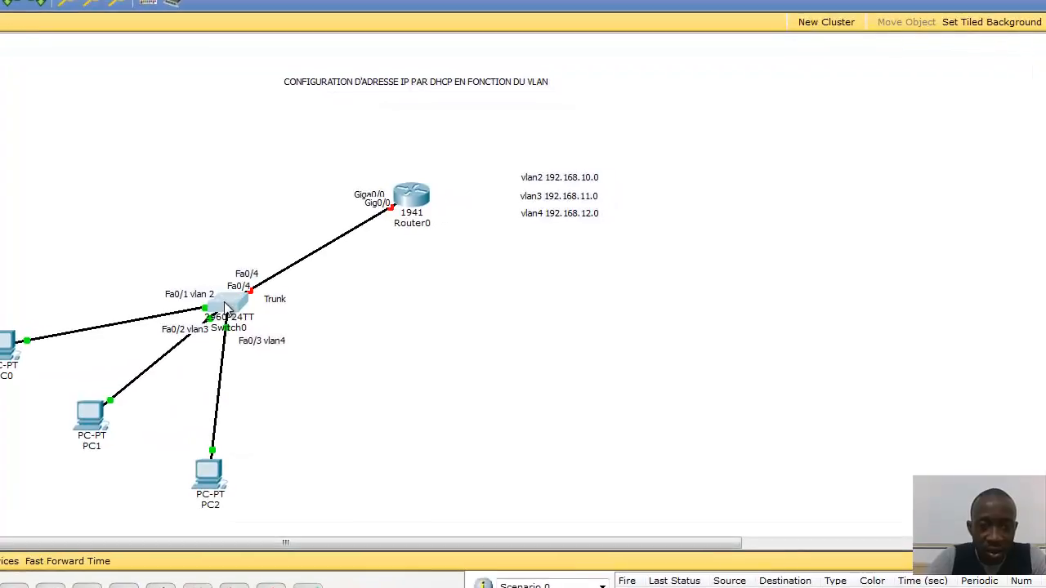
{"action": "double_click", "coordinate": [286, 302]}
{"action": "left_click", "coordinate": [333, 141]}
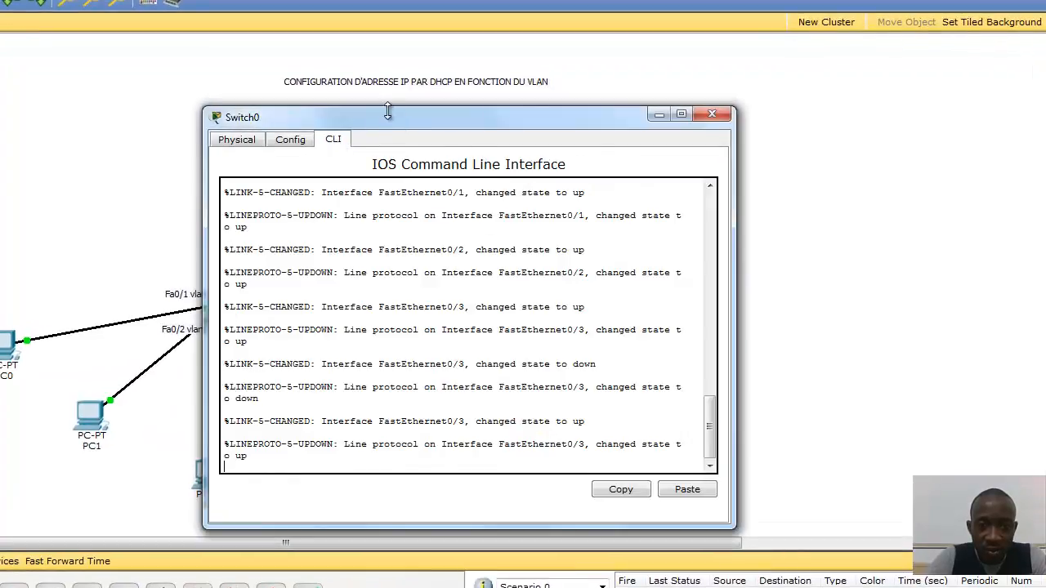
{"action": "left_click_drag", "start_coordinate": [389, 116], "coordinate": [494, 117]}
{"action": "left_click", "coordinate": [472, 250]}
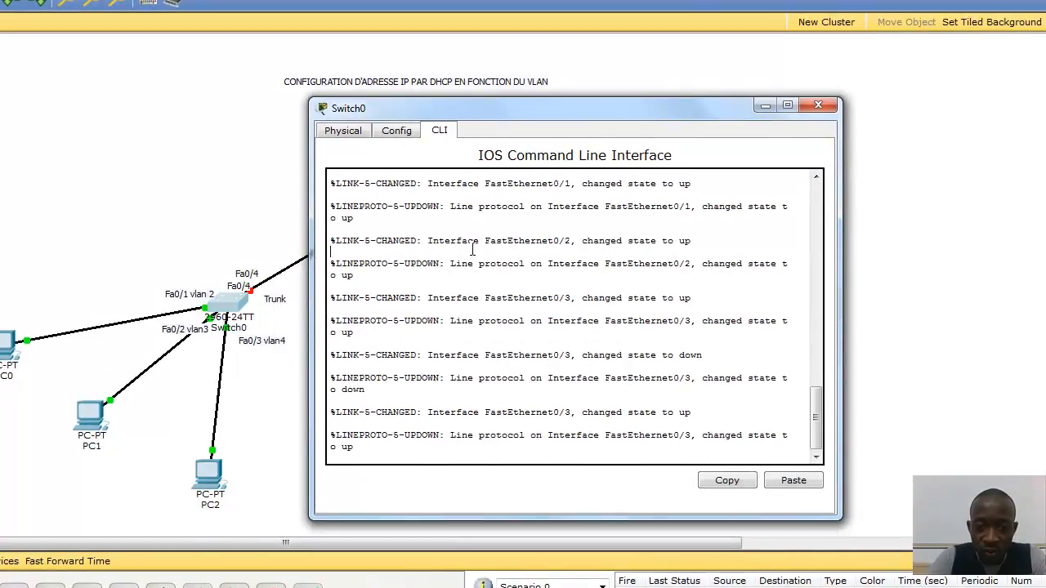
{"action": "key", "text": "Return"}
{"action": "type", "text": "en"}
{"action": "key", "text": "Return"}
{"action": "type", "text": "conf te"}
{"action": "key", "text": "Tab"}
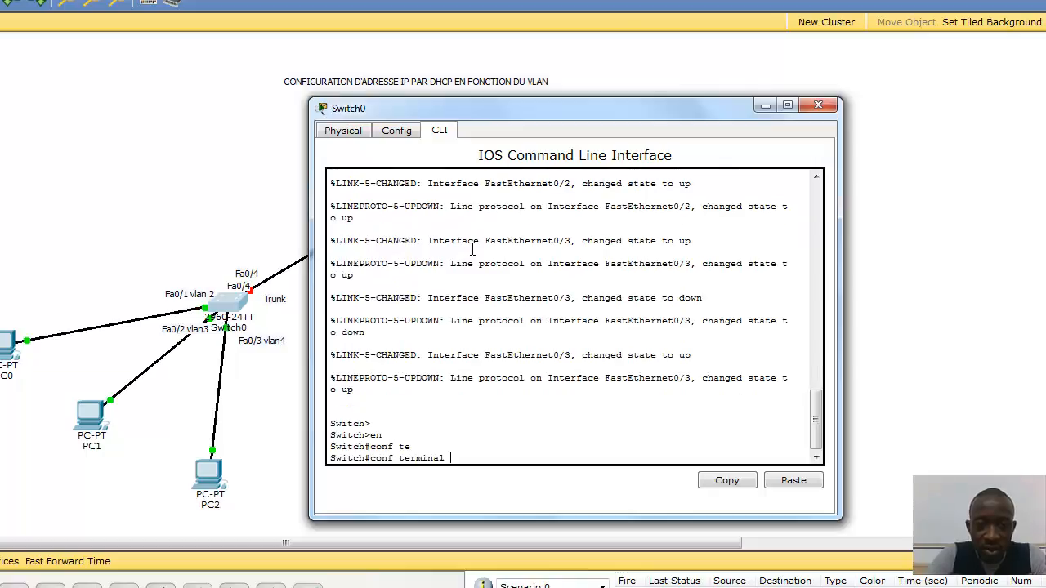
{"action": "key", "text": "Return"}
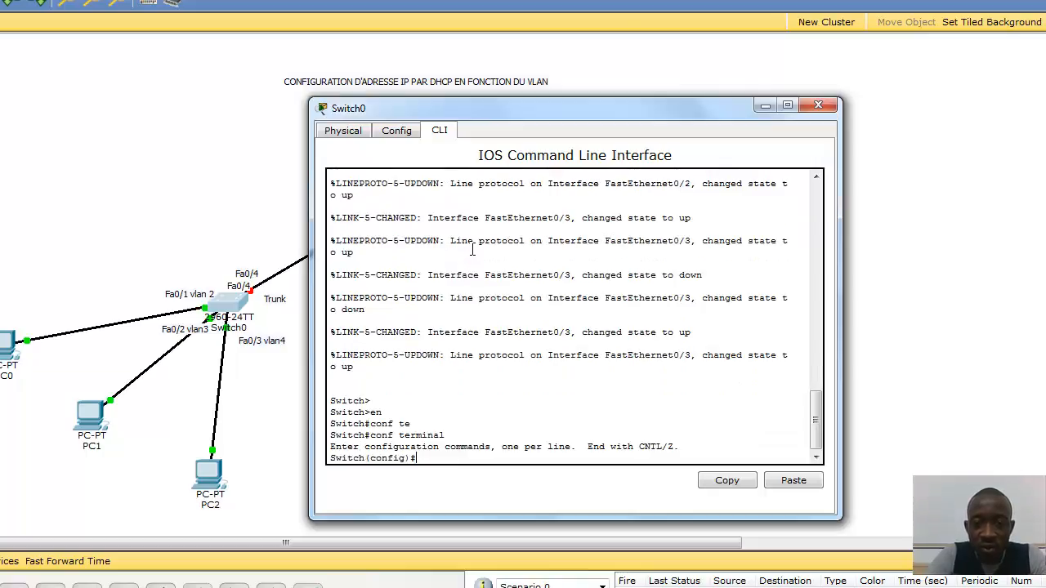
Step: Configure interface fastEthernet 0/1 of Switch0 with switchport mode access
{"action": "type", "text": "int"}
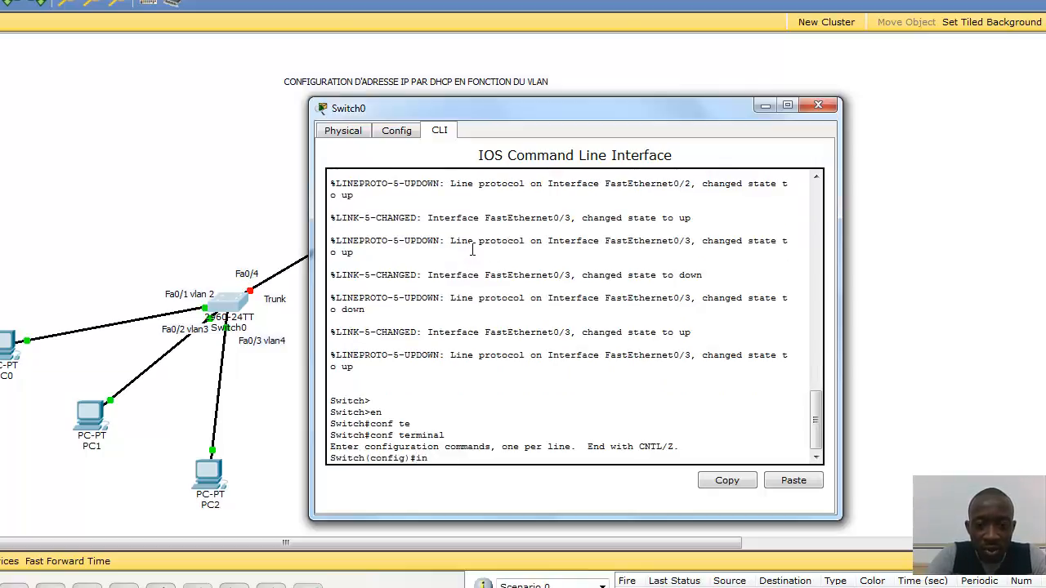
{"action": "key", "text": "Tab"}
{"action": "type", "text": "face f"}
{"action": "key", "text": "Tab"}
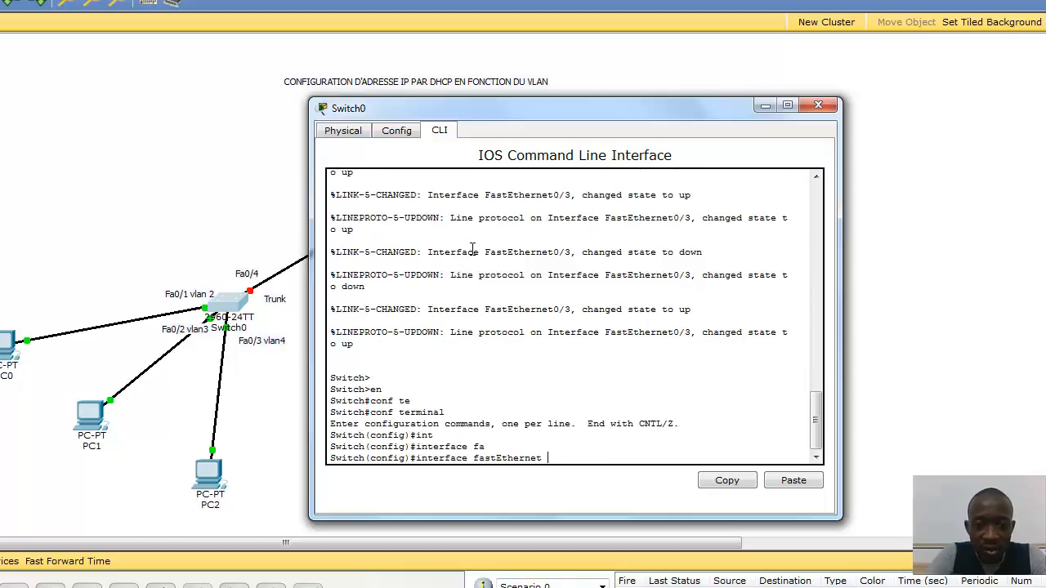
{"action": "type", "text": "0/1"}
{"action": "key", "text": "Return"}
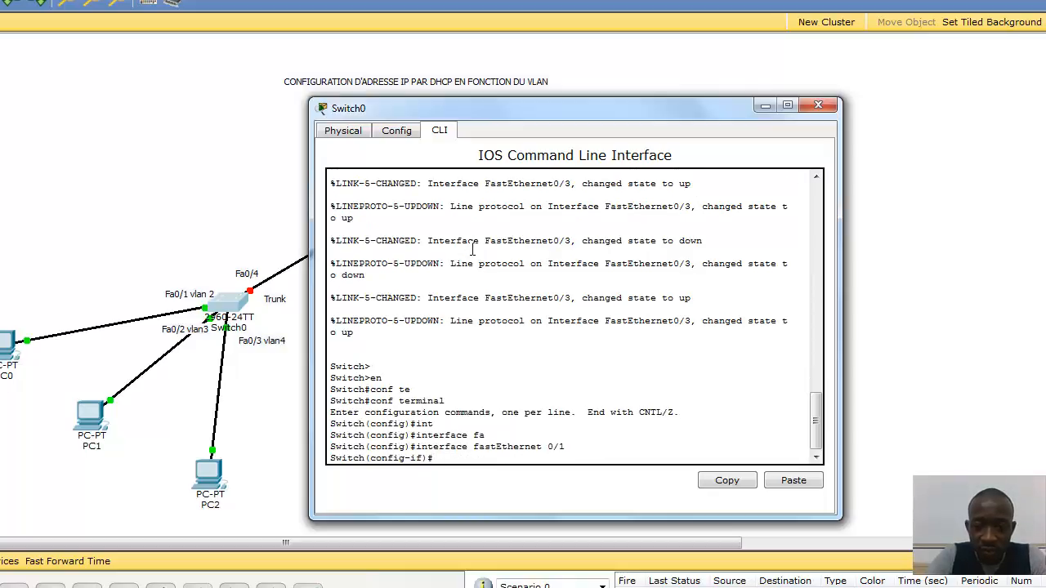
{"action": "type", "text": "swi"}
{"action": "key", "text": "Tab"}
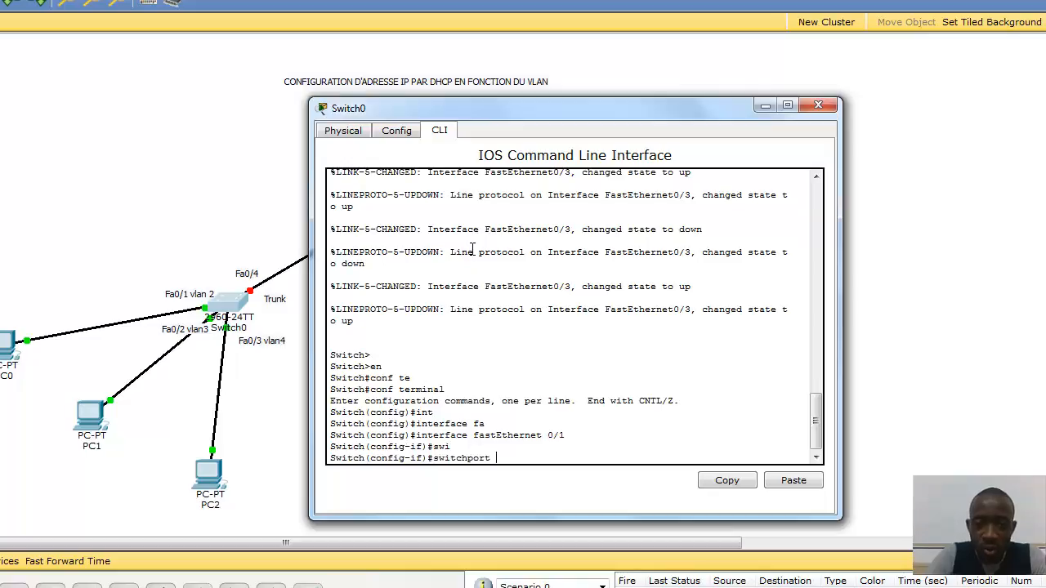
{"action": "type", "text": "mo"}
{"action": "key", "text": "Tab"}
{"action": "type", "text": "acc"}
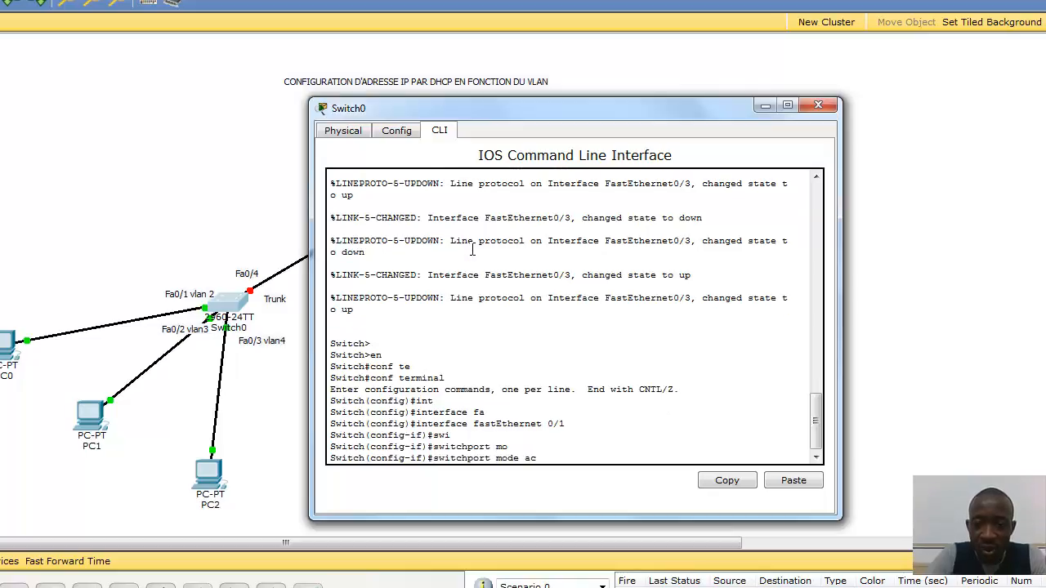
{"action": "key", "text": "Tab"}
{"action": "key", "text": "Return"}
Step: Assign interface fastEthernet 0/1 to access VLAN 2 and exit interface configuration
{"action": "type", "text": "swi"}
{"action": "key", "text": "Tab"}
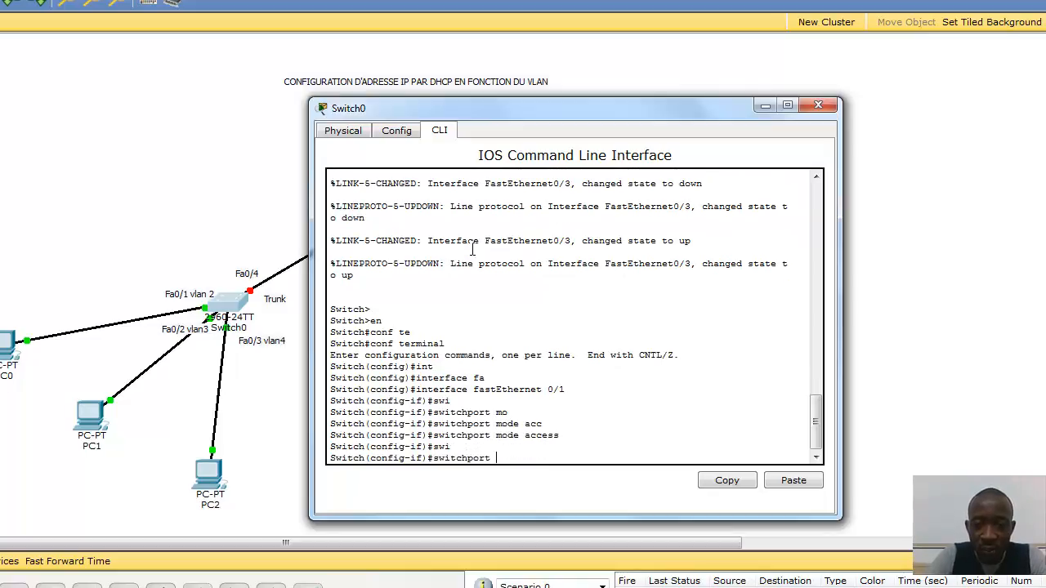
{"action": "type", "text": "ac"}
{"action": "key", "text": "Tab"}
{"action": "type", "text": "vla"}
{"action": "key", "text": "Tab"}
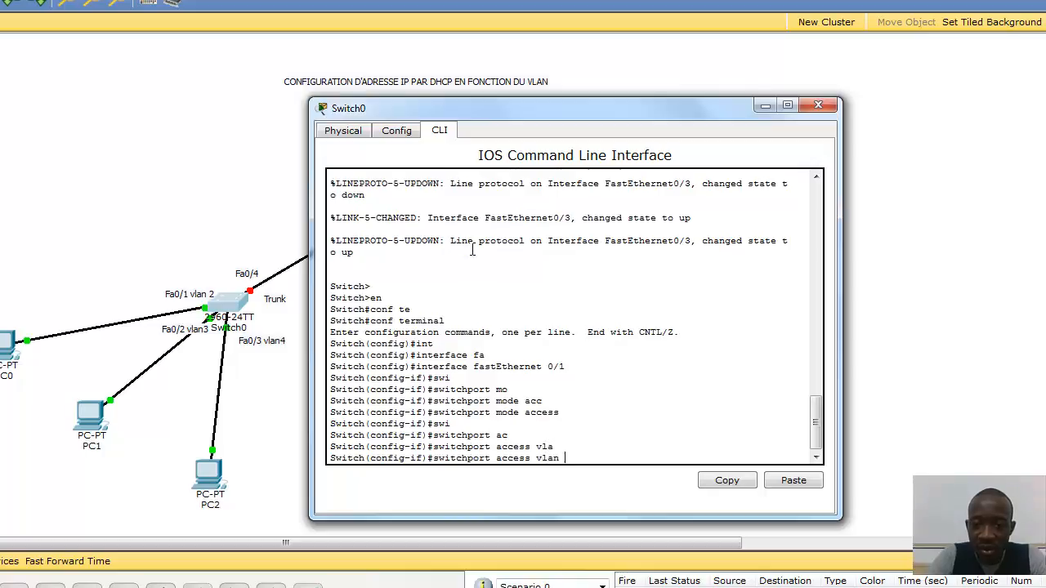
{"action": "type", "text": "2"}
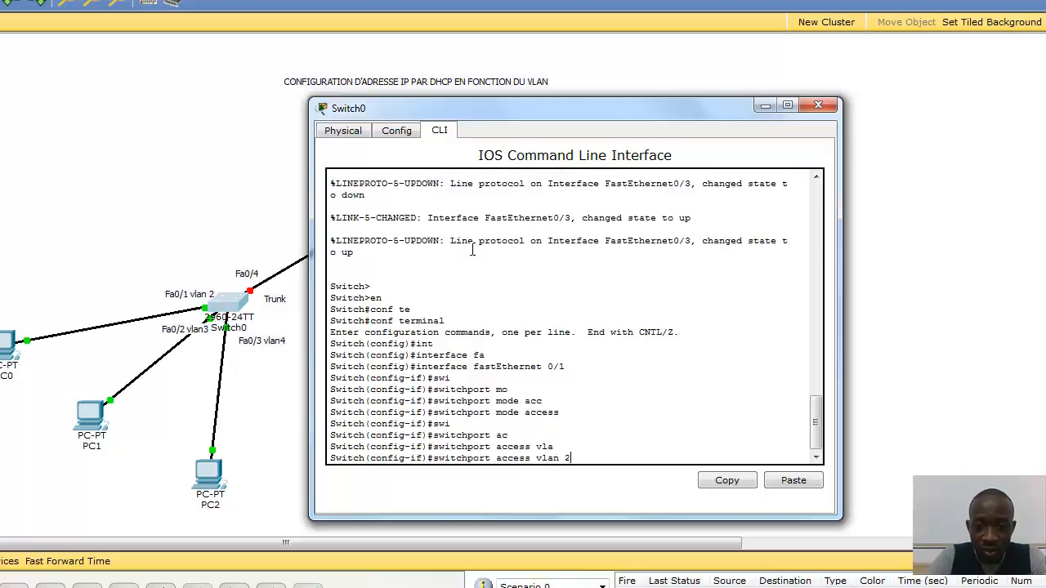
{"action": "key", "text": "Return"}
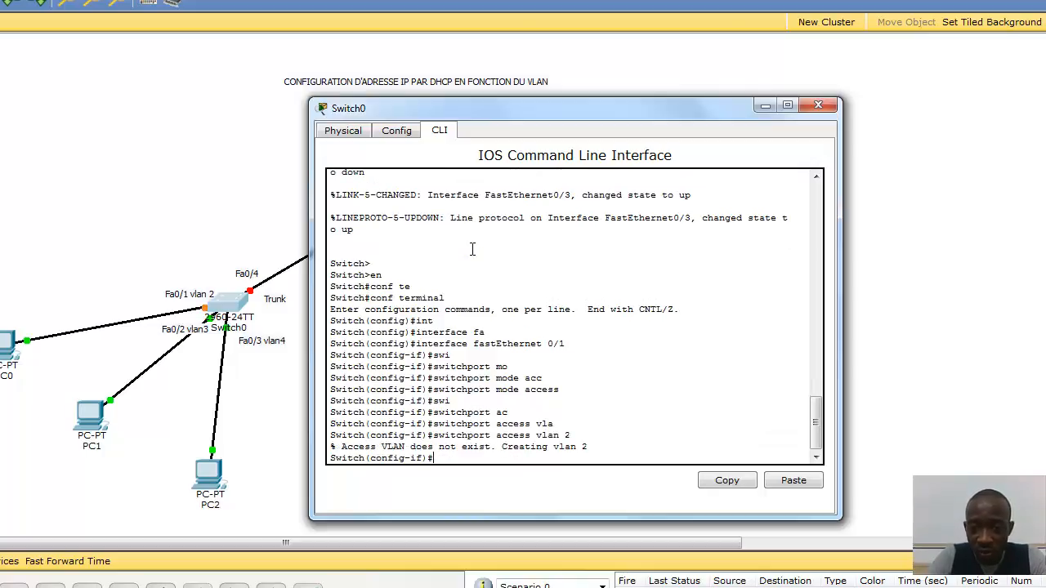
{"action": "type", "text": "exit"}
{"action": "key", "text": "Return"}
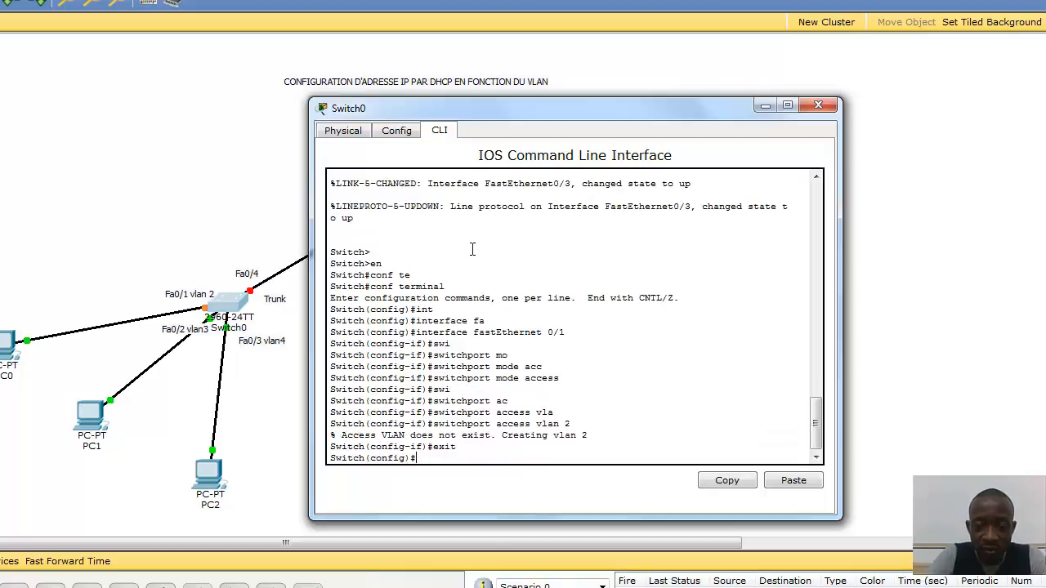
Step: Name VLAN 2 "vlan2" and exit back to global configuration mode
{"action": "type", "text": "vl"}
{"action": "key", "text": "Tab"}
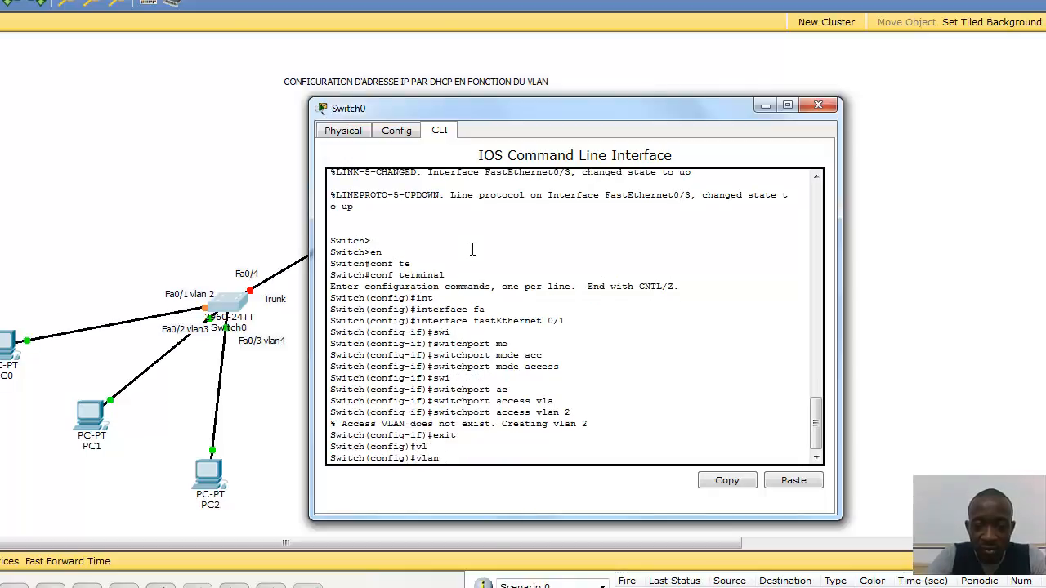
{"action": "type", "text": "2"}
{"action": "key", "text": "Return"}
{"action": "type", "text": "nam"}
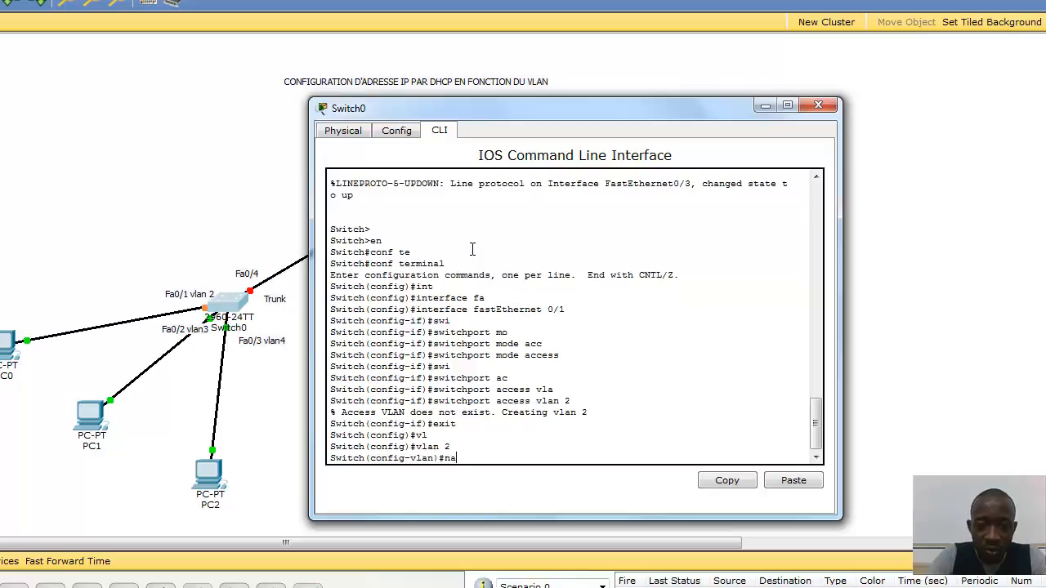
{"action": "key", "text": "Tab"}
{"action": "type", "text": "vlan2"}
{"action": "key", "text": "Return"}
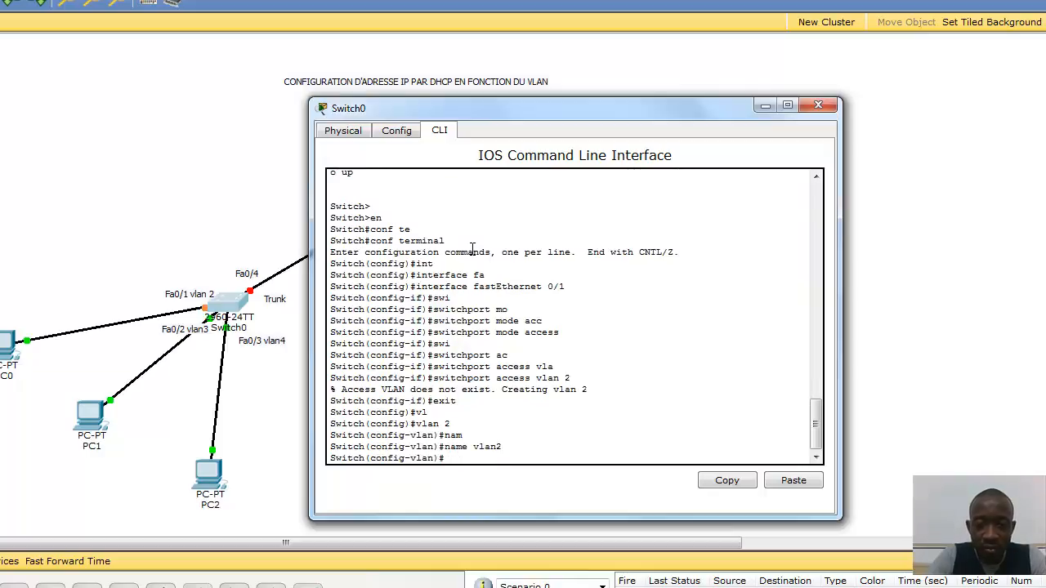
{"action": "type", "text": "exit"}
{"action": "key", "text": "Return"}
Step: Try to run "switchport access vlan 2" from global configuration mode
{"action": "type", "text": "vlan 2"}
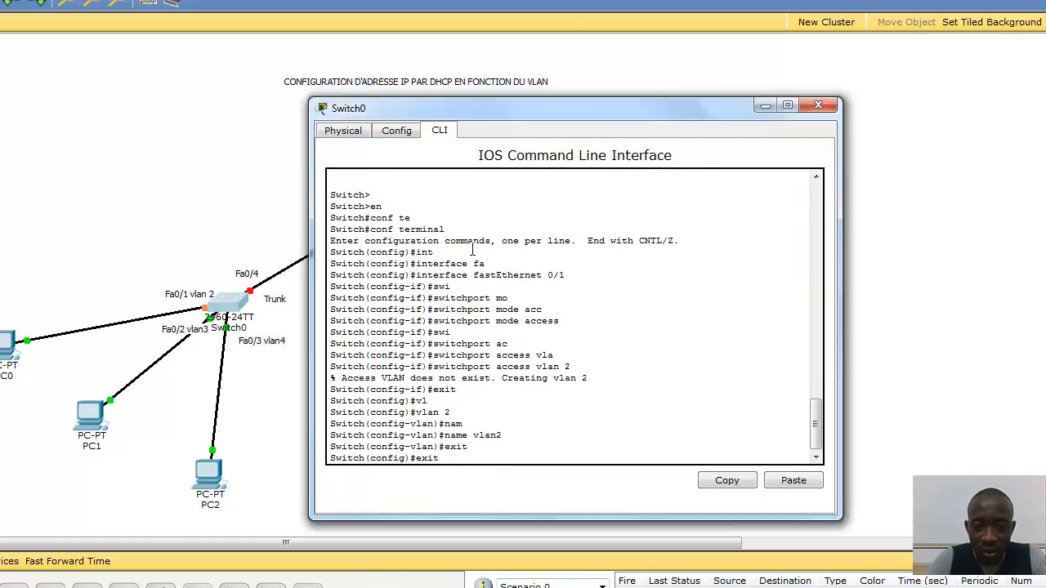
{"action": "key", "text": "Up"}
{"action": "key", "text": "Up"}
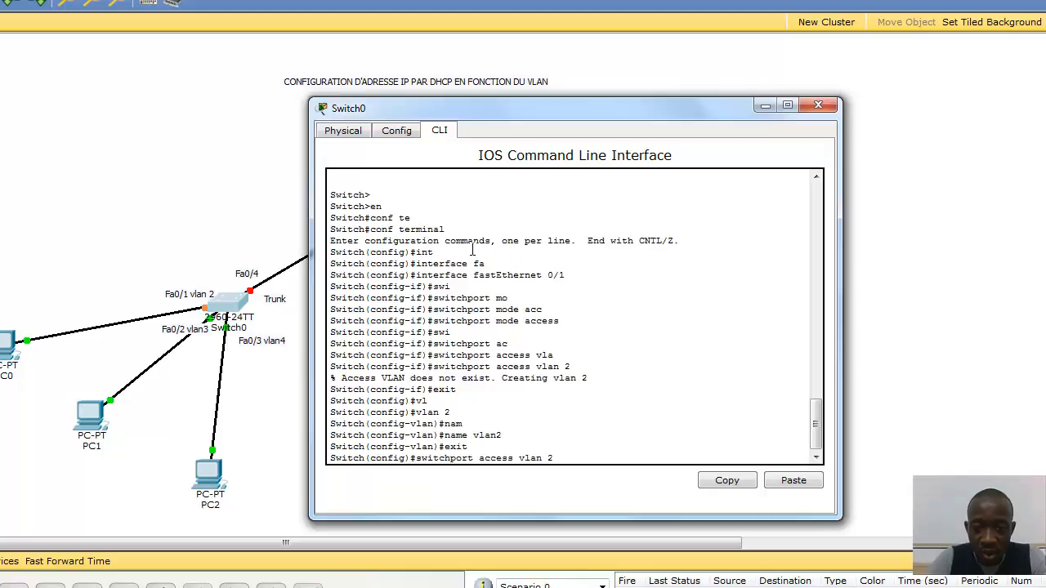
{"action": "key", "text": "Return"}
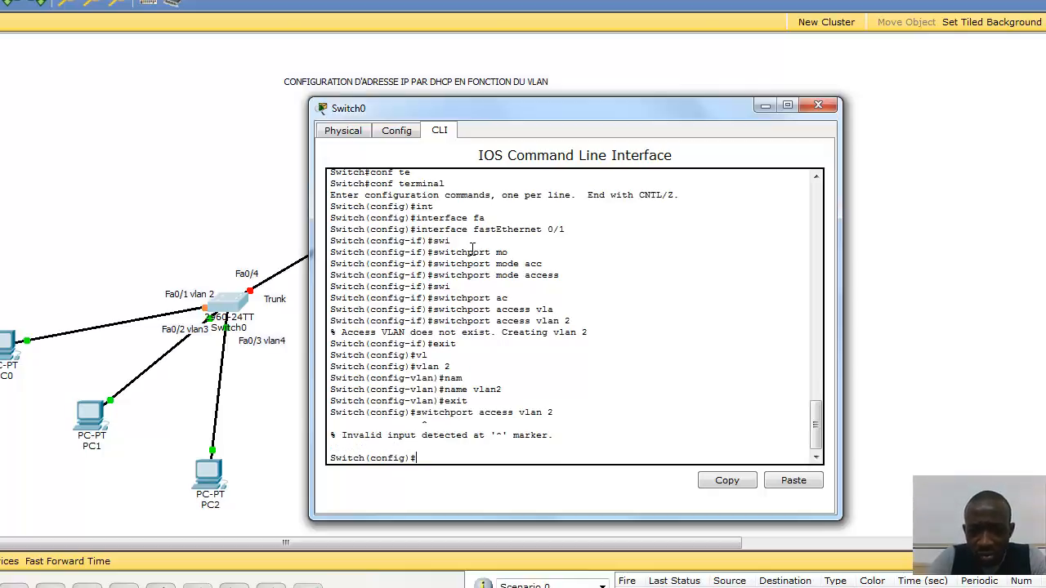
Step: Assign interface fastEthernet 0/1 to access VLAN 2 again from its interface configuration, and return to global configuration mode
{"action": "type", "text": "int"}
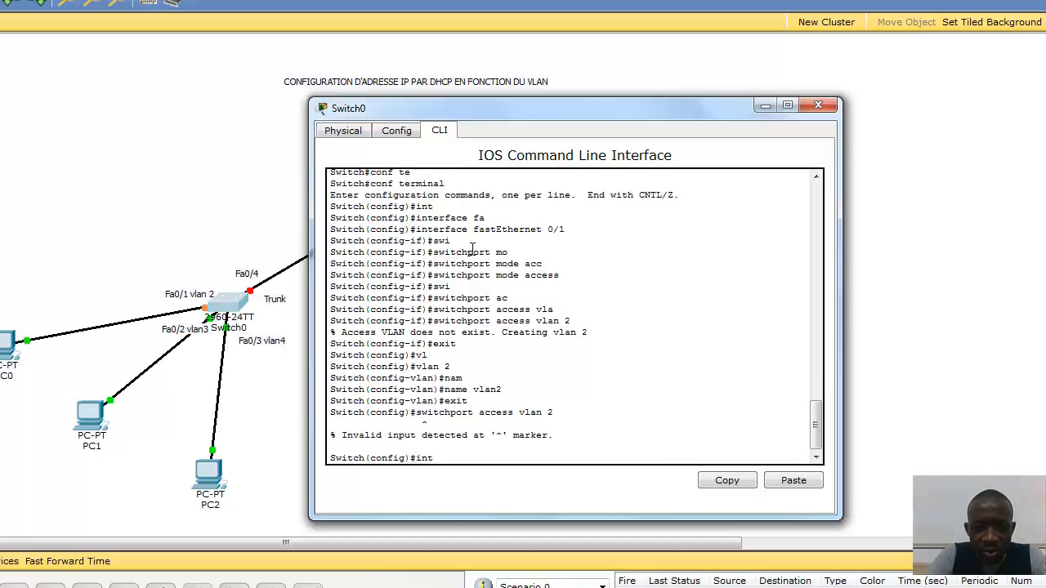
{"action": "key", "text": "Tab"}
{"action": "type", "text": "fa"}
{"action": "key", "text": "Tab"}
{"action": "type", "text": "0/1"}
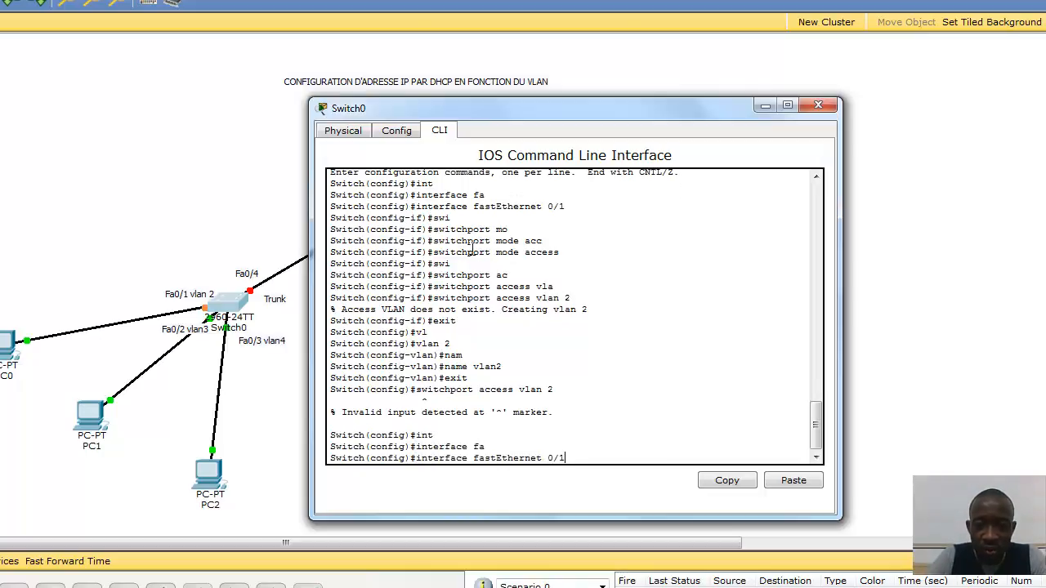
{"action": "key", "text": "Return"}
{"action": "type", "text": "swi"}
{"action": "key", "text": "Tab"}
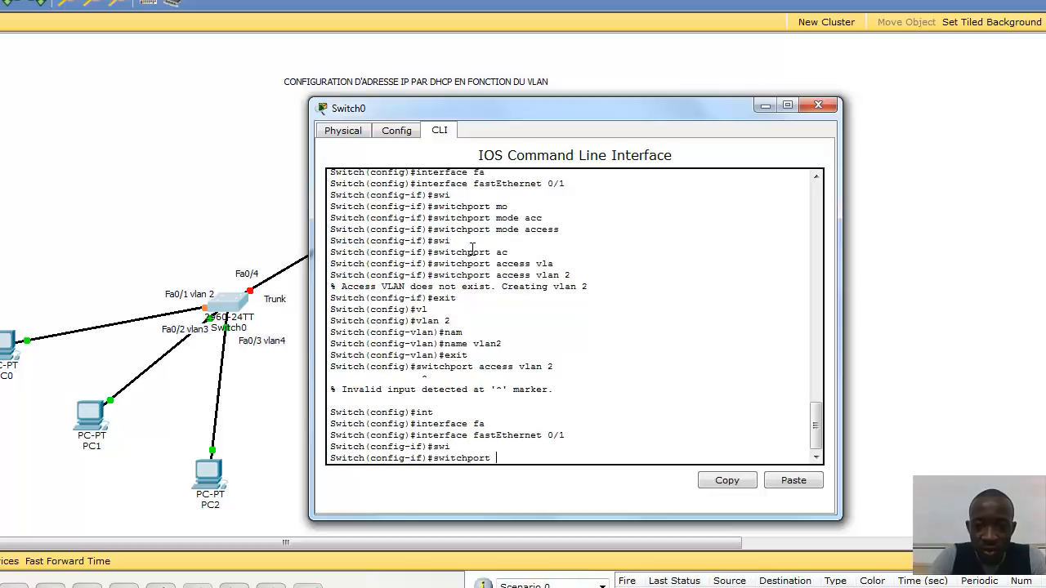
{"action": "type", "text": "acc"}
{"action": "key", "text": "Tab"}
{"action": "type", "text": "vl"}
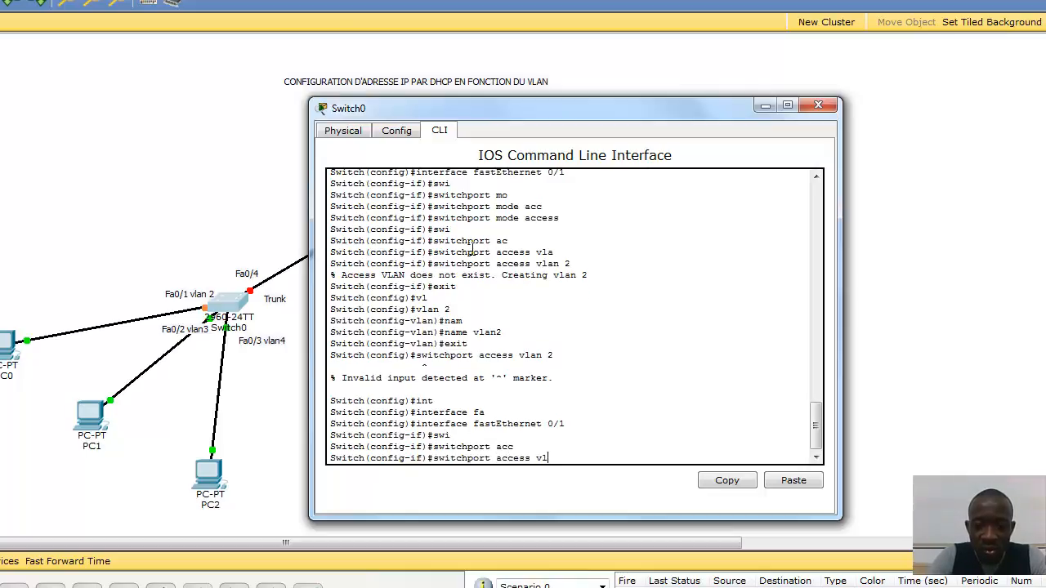
{"action": "key", "text": "Tab"}
{"action": "type", "text": "2"}
{"action": "key", "text": "Return"}
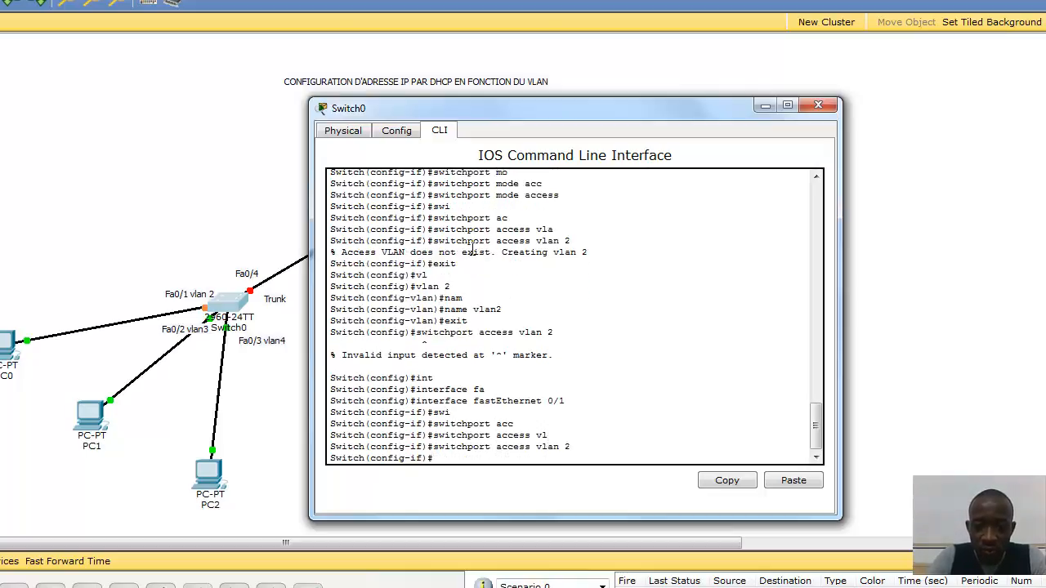
{"action": "type", "text": "exit"}
{"action": "key", "text": "Return"}
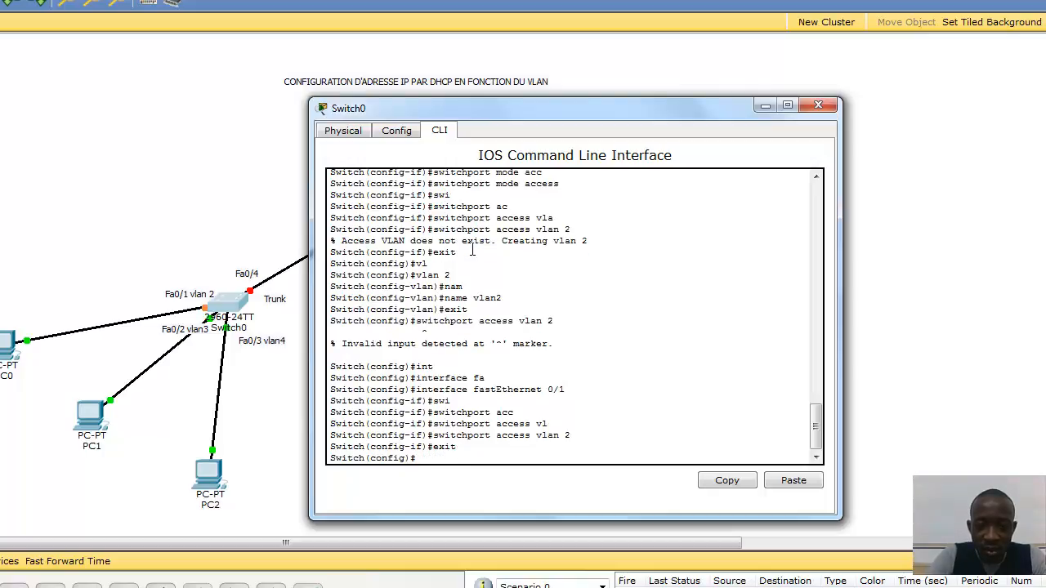
Step: Create VLAN 3 on Switch0 from global configuration mode
{"action": "key", "text": "Up"}
{"action": "key", "text": "Up"}
{"action": "key", "text": "Up"}
{"action": "key", "text": "Down"}
{"action": "key", "text": "Down"}
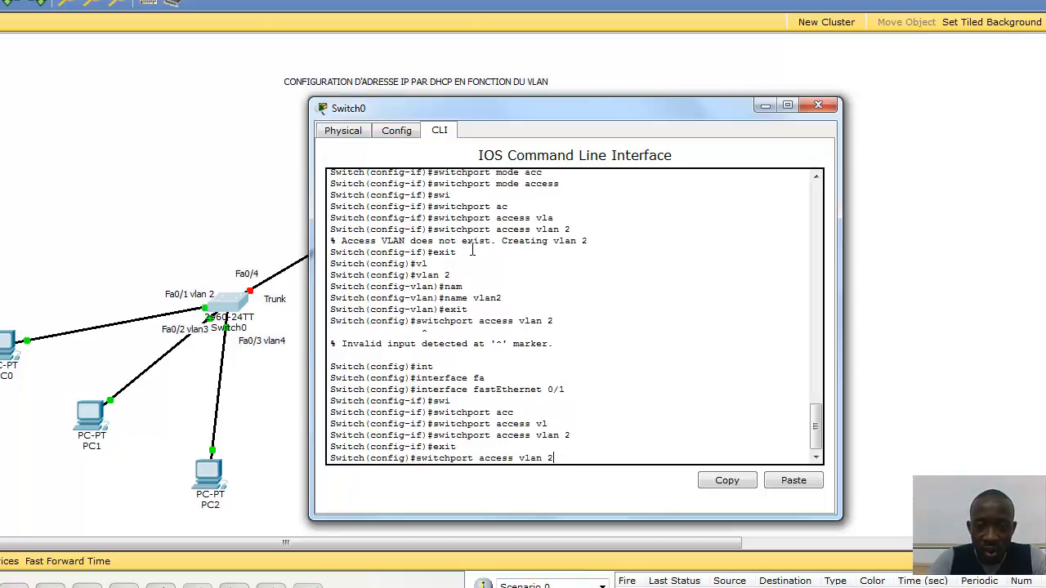
{"action": "key", "text": "Up"}
{"action": "key", "text": "Up"}
{"action": "key", "text": "Up"}
{"action": "key", "text": "Up"}
{"action": "key", "text": "Up"}
{"action": "key", "text": "BackSpace"}
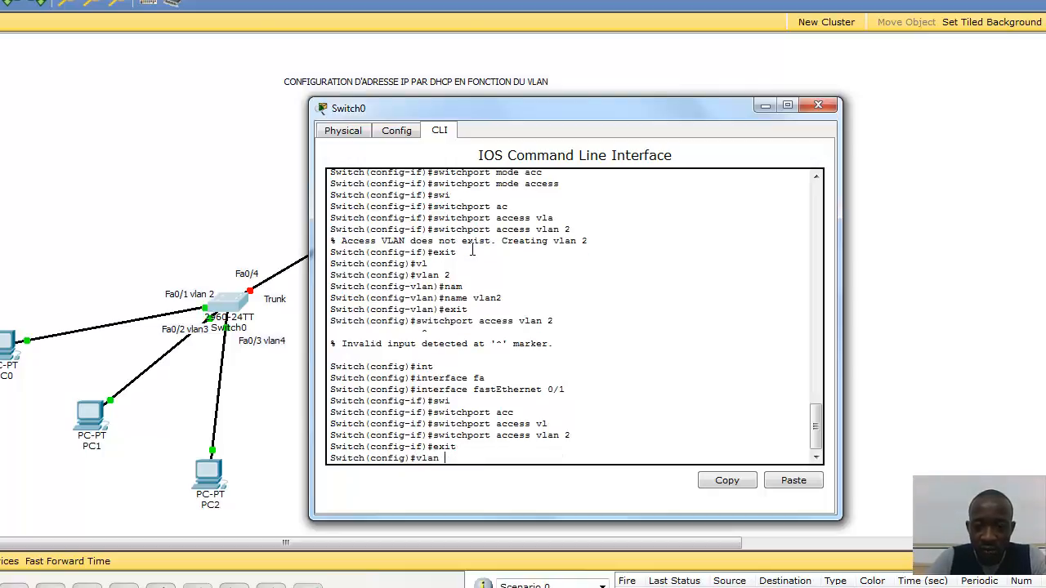
{"action": "type", "text": "3"}
{"action": "key", "text": "Return"}
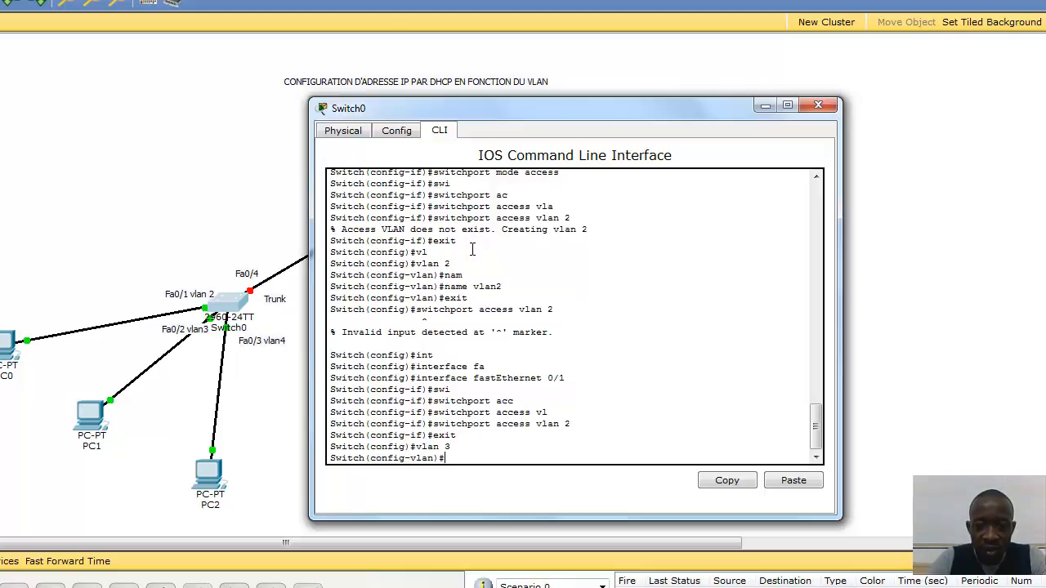
Step: Name VLAN 3 "vlan3" and exit back to global configuration mode
{"action": "type", "text": "na"}
{"action": "key", "text": "Tab"}
{"action": "type", "text": "v"}
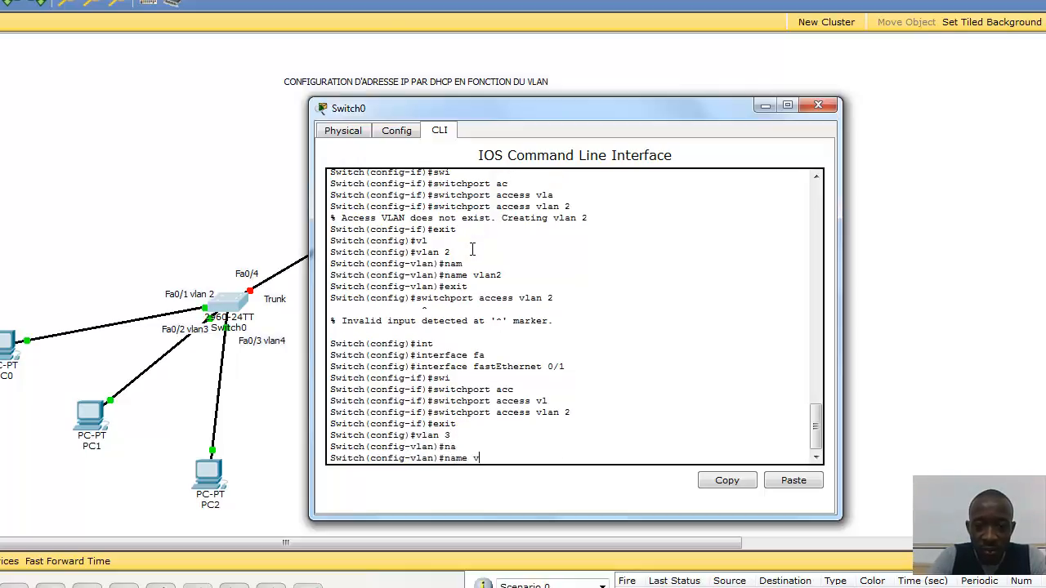
{"action": "type", "text": "l"}
{"action": "key", "text": "Return"}
{"action": "key", "text": "Up"}
{"action": "type", "text": "an"}
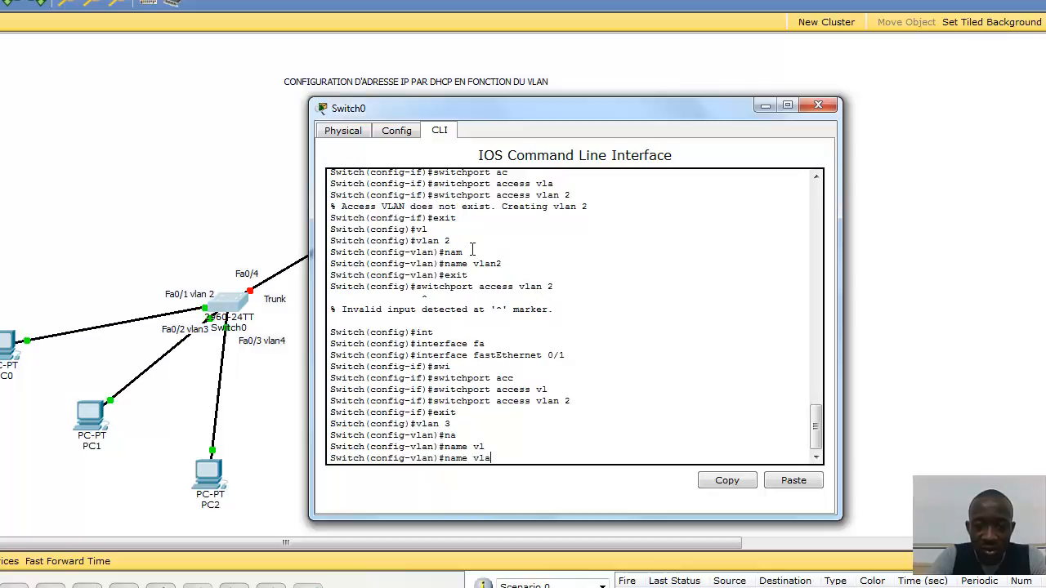
{"action": "type", "text": "3"}
{"action": "key", "text": "Return"}
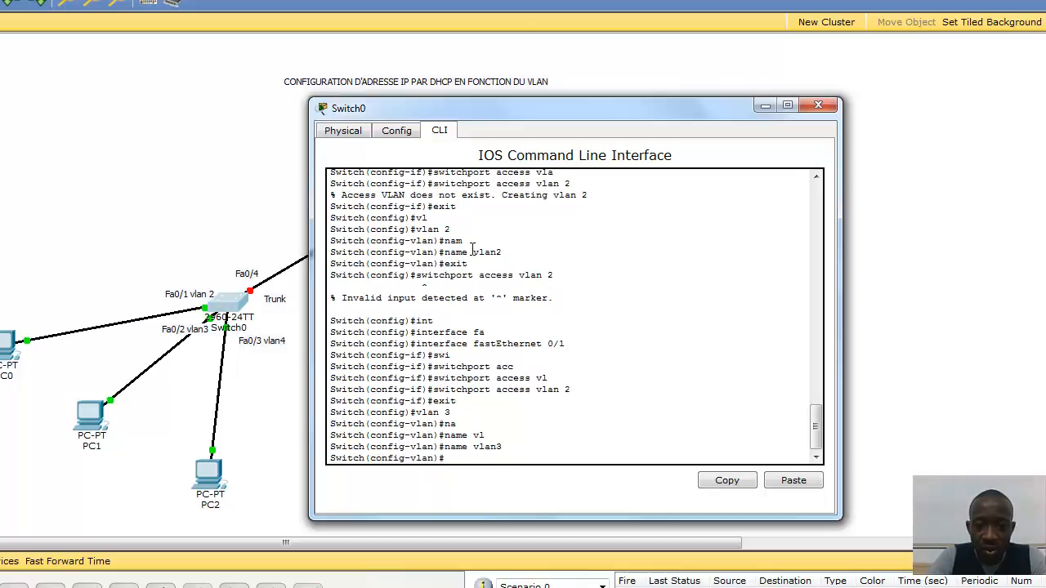
{"action": "type", "text": "exit"}
{"action": "key", "text": "Return"}
Step: Create VLAN 4 with the name "vlan4" and exit its VLAN configuration
{"action": "type", "text": "vl"}
{"action": "key", "text": "Tab"}
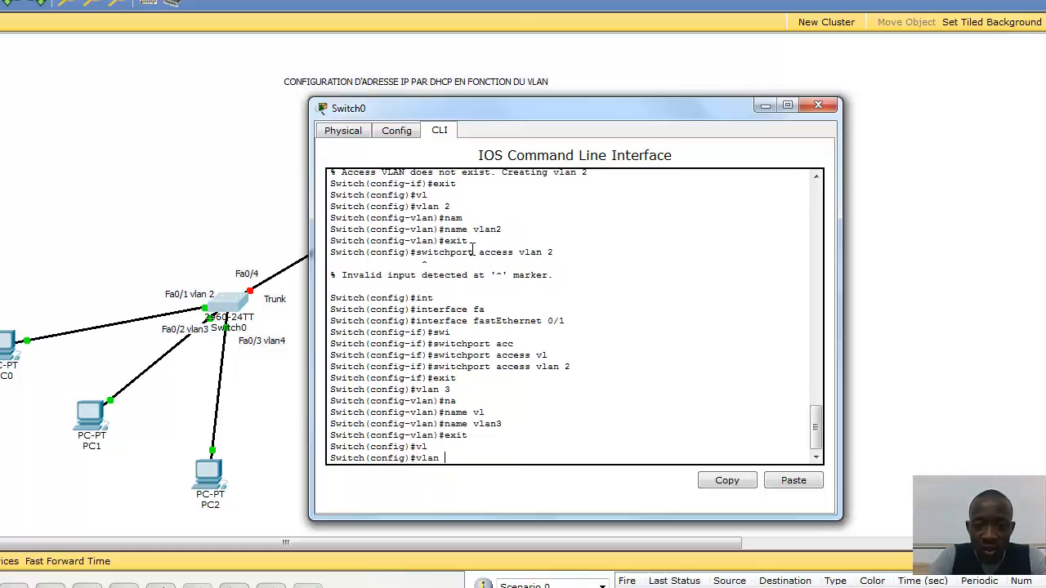
{"action": "type", "text": "4"}
{"action": "key", "text": "Return"}
{"action": "type", "text": "nam"}
{"action": "key", "text": "Tab"}
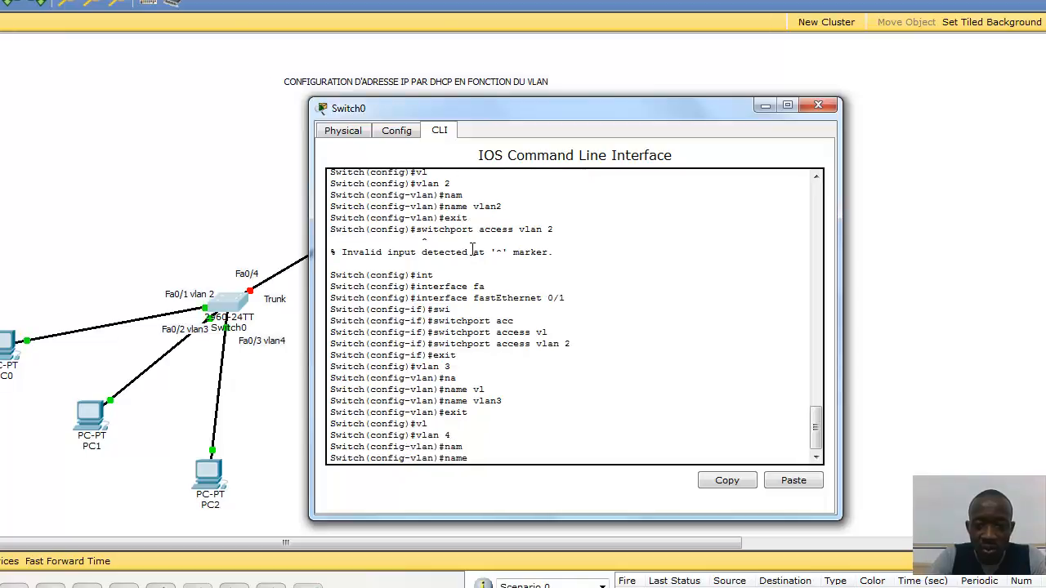
{"action": "type", "text": "vlan4"}
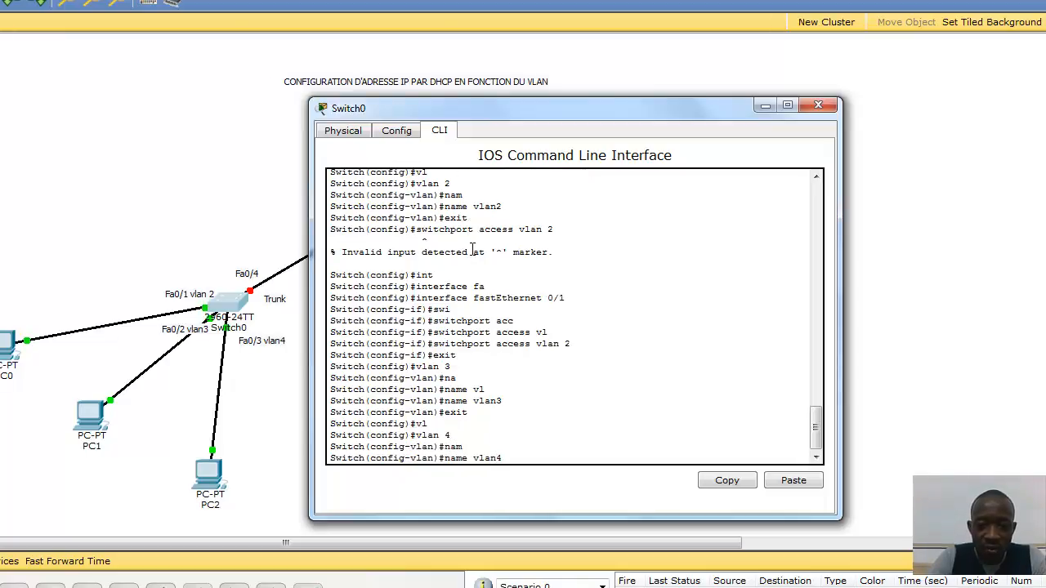
{"action": "key", "text": "Return"}
{"action": "type", "text": "exit"}
{"action": "key", "text": "Return"}
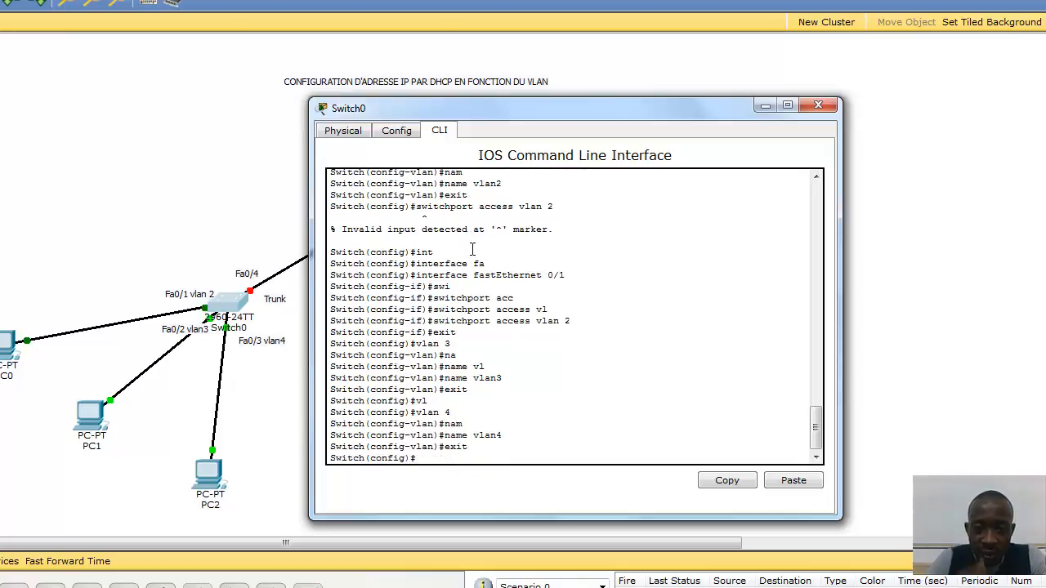
Step: Assign interface fastEthernet 0/2 to access VLAN 3 and exit interface configuration
{"action": "type", "text": "int"}
{"action": "key", "text": "Tab"}
{"action": "type", "text": "fa"}
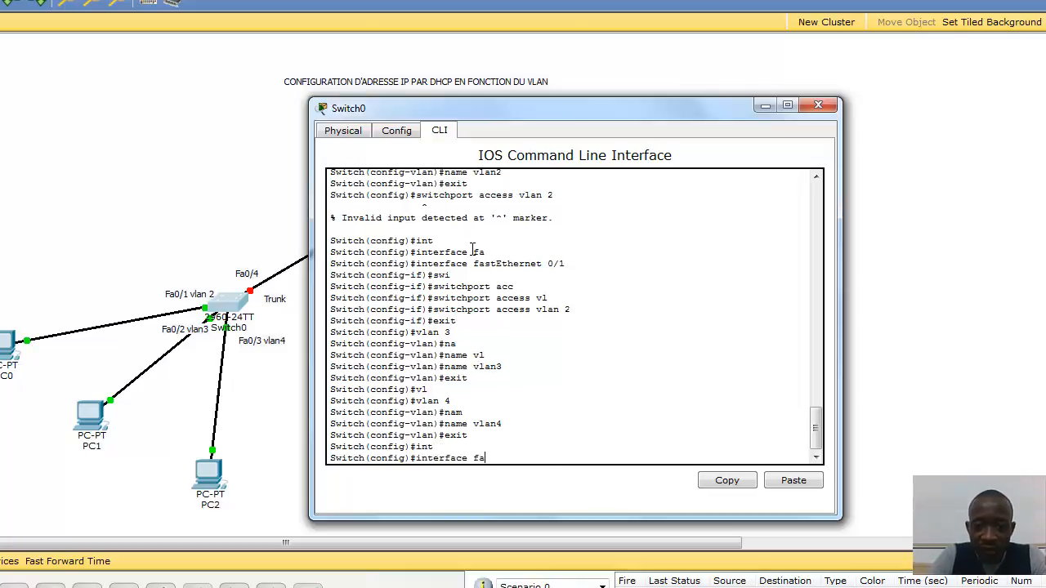
{"action": "key", "text": "Tab"}
{"action": "type", "text": "0/2"}
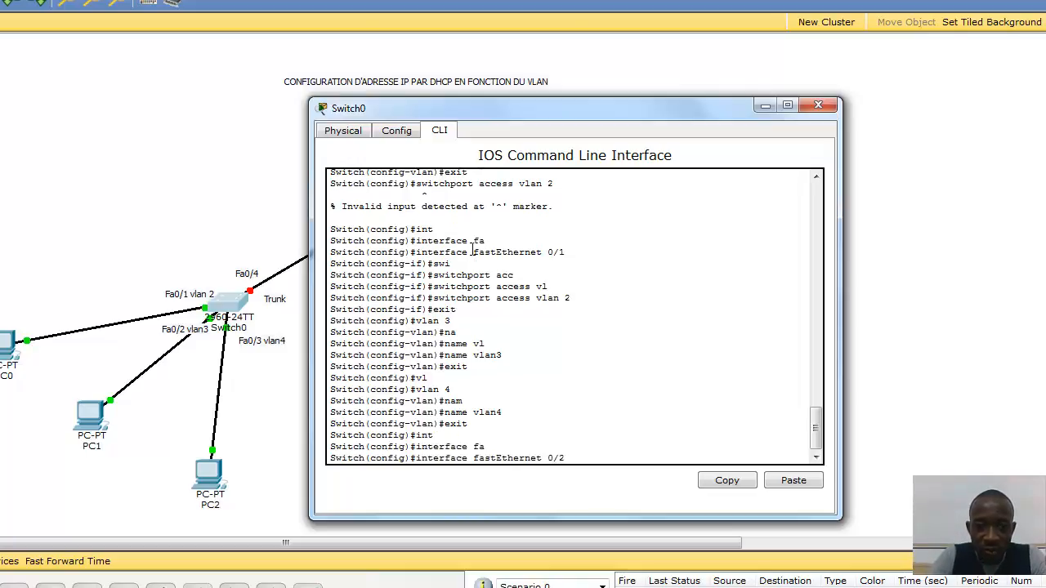
{"action": "key", "text": "Return"}
{"action": "type", "text": "swi"}
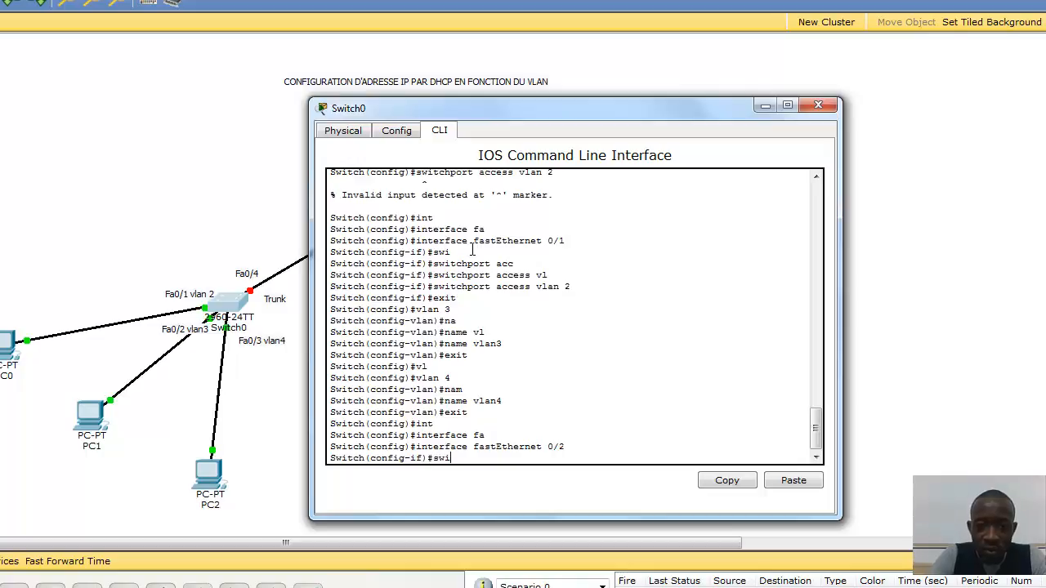
{"action": "key", "text": "Tab"}
{"action": "type", "text": "acc"}
{"action": "key", "text": "Tab"}
{"action": "type", "text": "vl"}
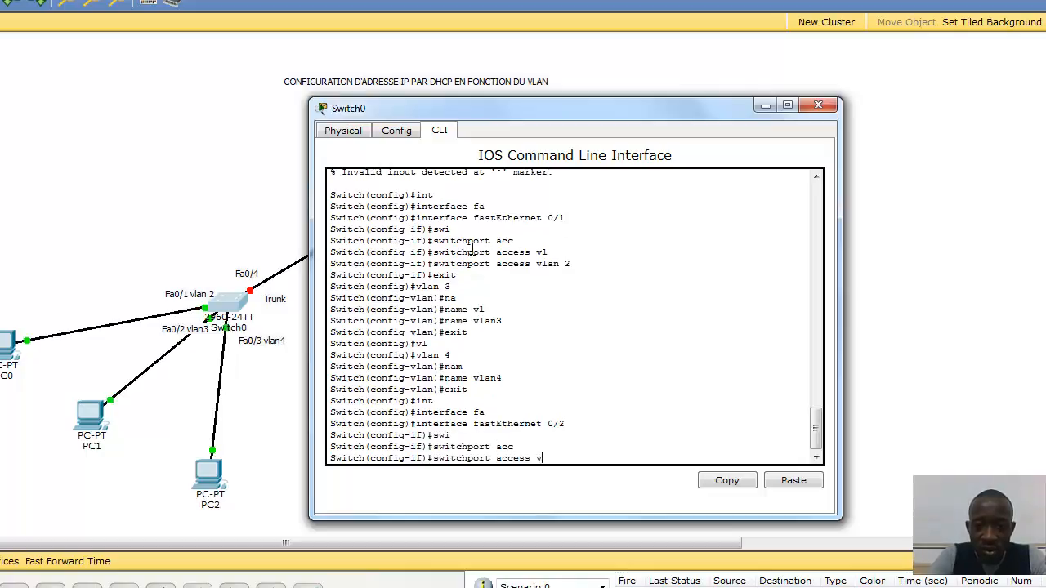
{"action": "key", "text": "Tab"}
{"action": "type", "text": "2"}
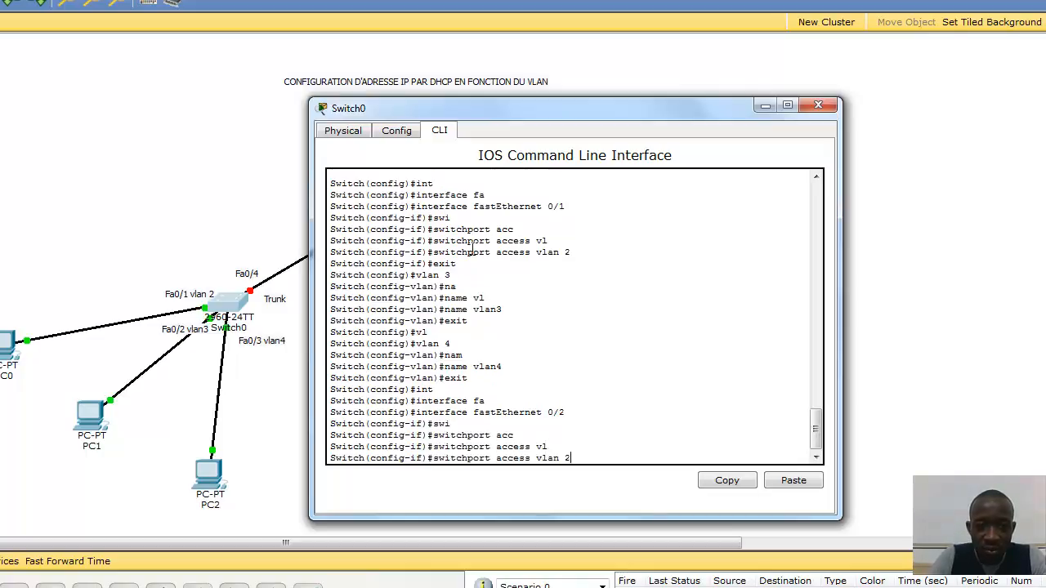
{"action": "key", "text": "BackSpace"}
{"action": "type", "text": "3"}
{"action": "key", "text": "Return"}
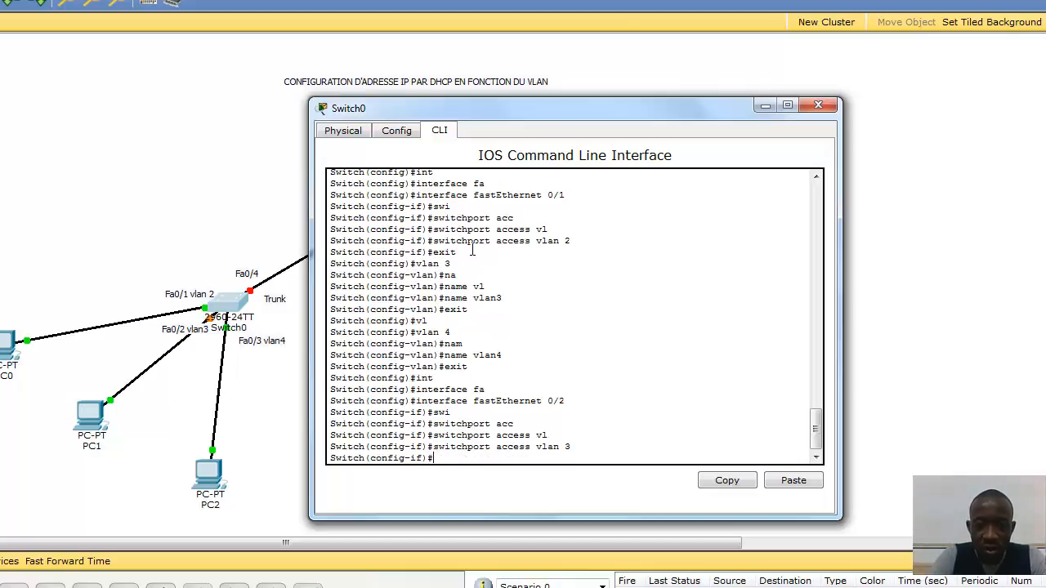
{"action": "type", "text": "exit"}
{"action": "key", "text": "Return"}
Step: Assign interface fastEthernet 0/3 to access VLAN 4 and exit interface configuration
{"action": "type", "text": "int"}
{"action": "key", "text": "Tab"}
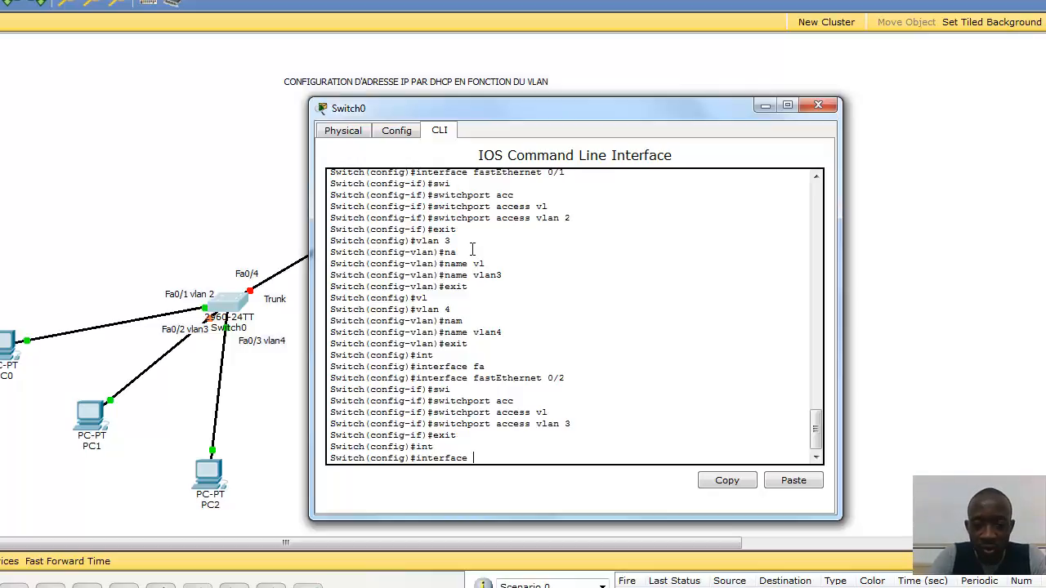
{"action": "type", "text": "fa"}
{"action": "key", "text": "Tab"}
{"action": "type", "text": "0/3"}
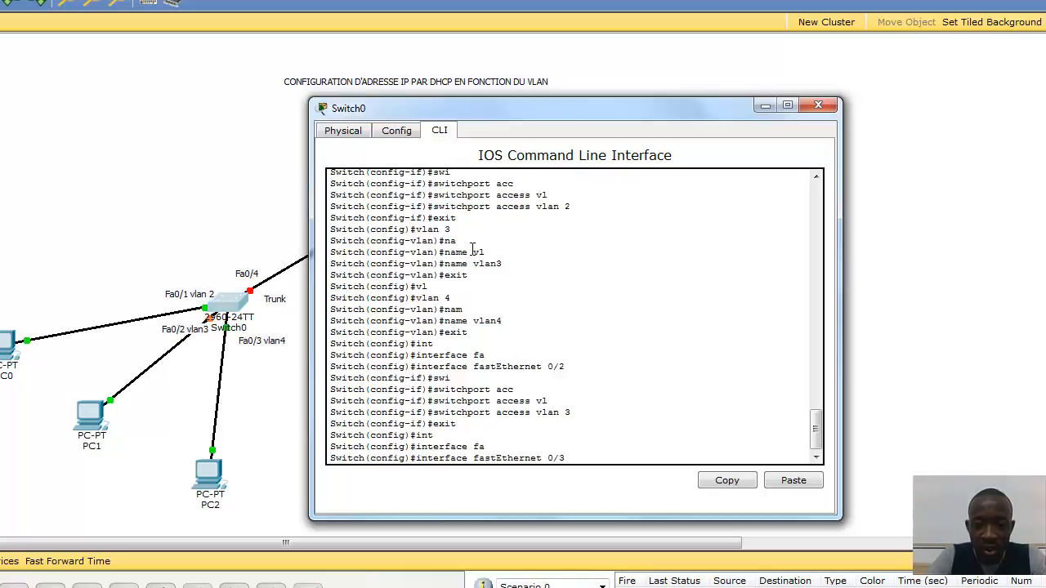
{"action": "key", "text": "Return"}
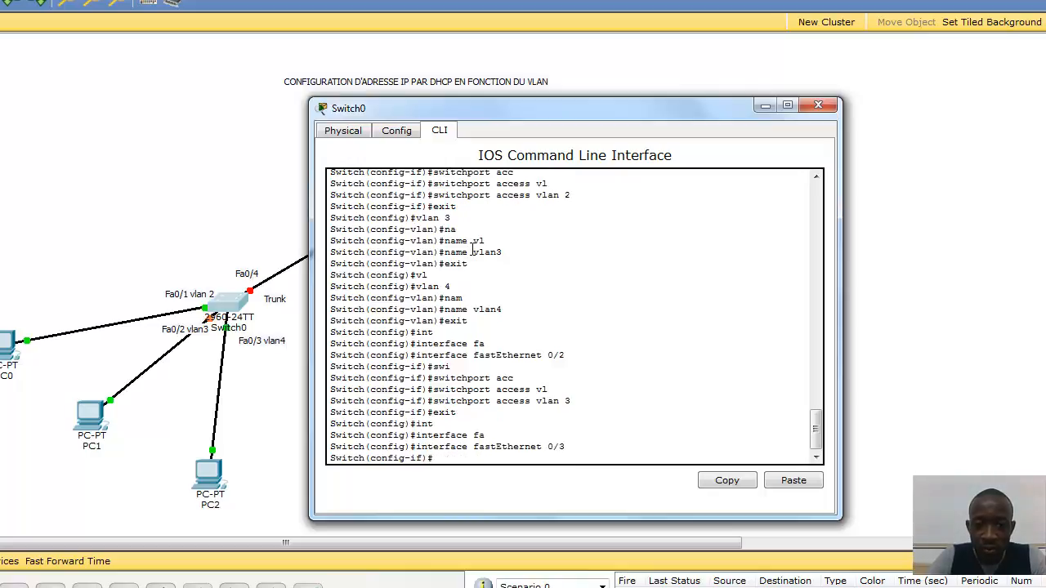
{"action": "type", "text": "swi"}
{"action": "key", "text": "Tab"}
{"action": "type", "text": "acc"}
{"action": "key", "text": "Tab"}
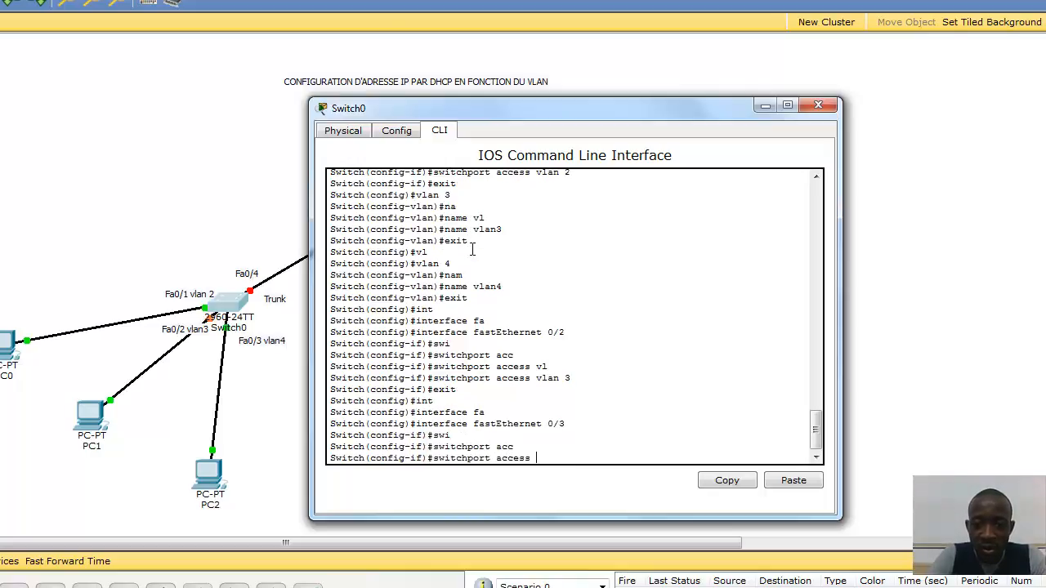
{"action": "type", "text": "vl"}
{"action": "key", "text": "Tab"}
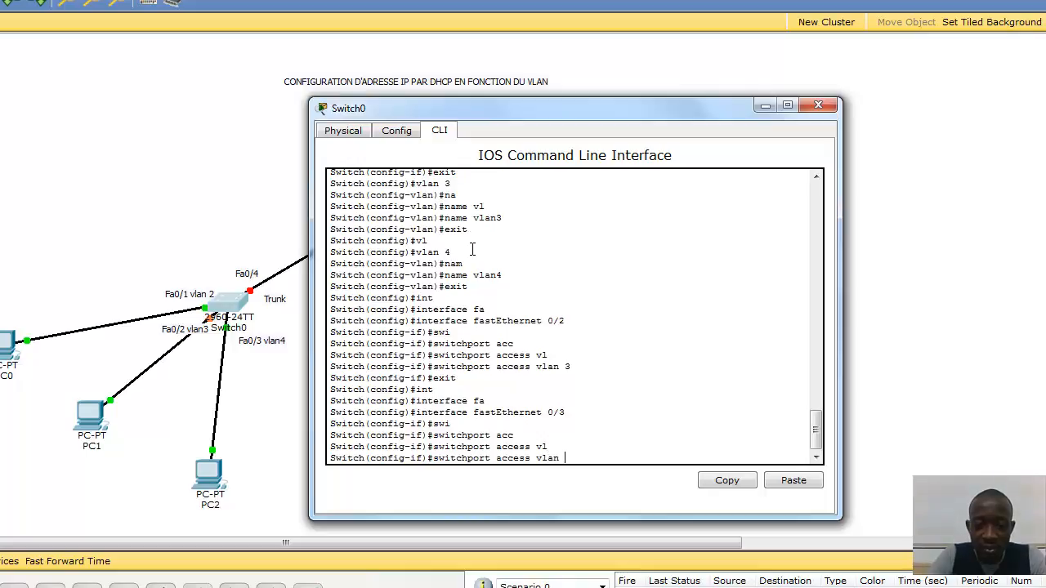
{"action": "type", "text": "4"}
{"action": "key", "text": "Return"}
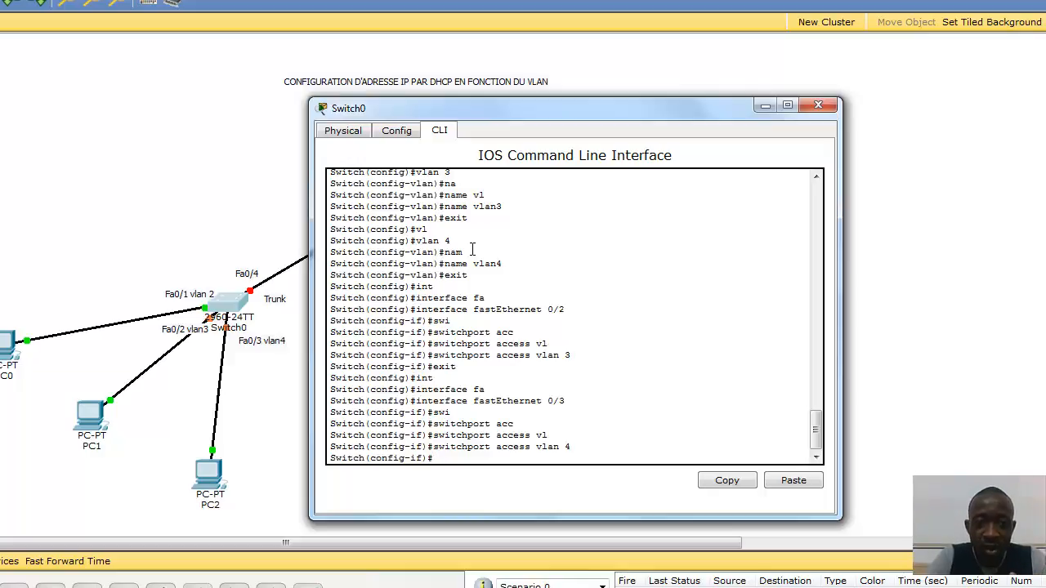
{"action": "type", "text": "exit"}
{"action": "key", "text": "Return"}
Step: Set interface fastEthernet 0/4 to switchport mode trunk and exit interface configuration
{"action": "type", "text": "in"}
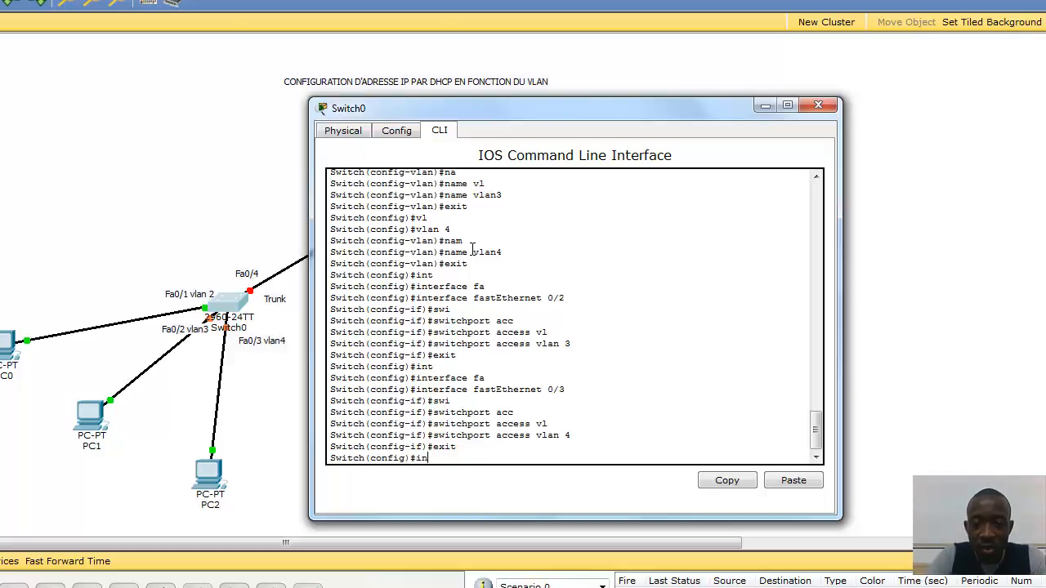
{"action": "type", "text": "t"}
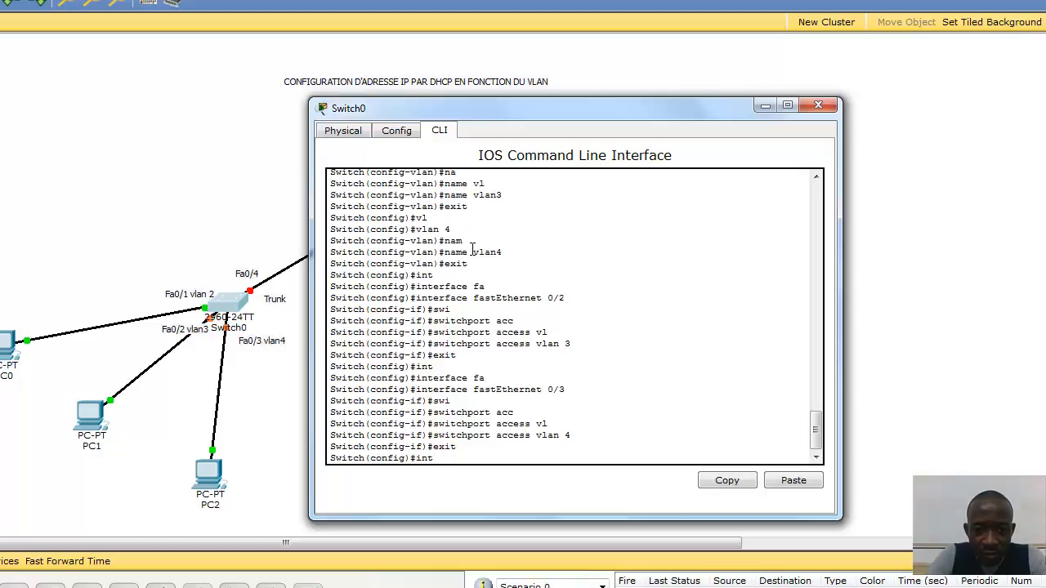
{"action": "type", "text": "e"}
{"action": "key", "text": "Tab"}
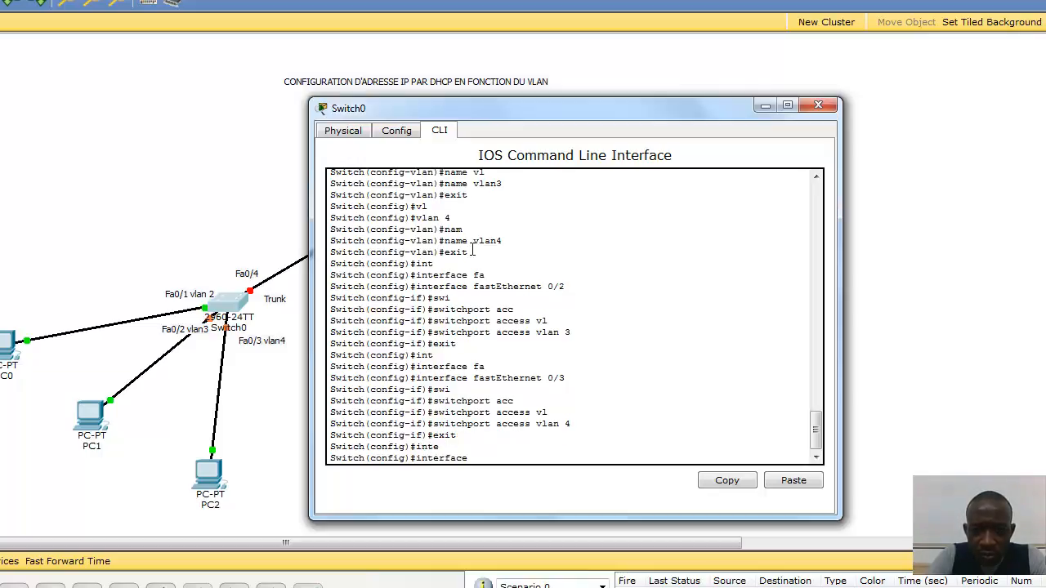
{"action": "type", "text": "fa"}
{"action": "key", "text": "Tab"}
{"action": "type", "text": "0/4"}
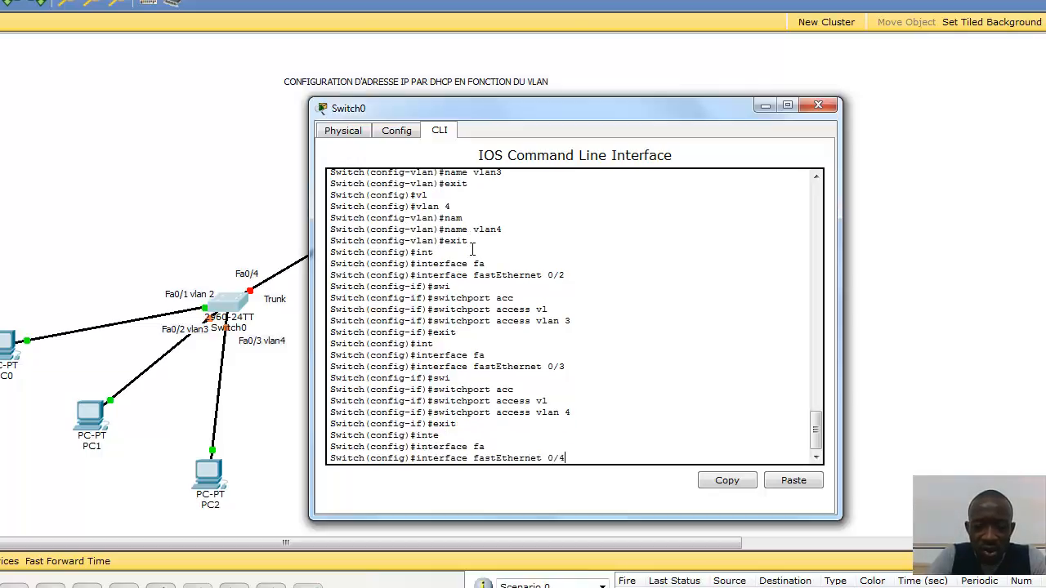
{"action": "key", "text": "Return"}
{"action": "type", "text": "swi"}
{"action": "key", "text": "Tab"}
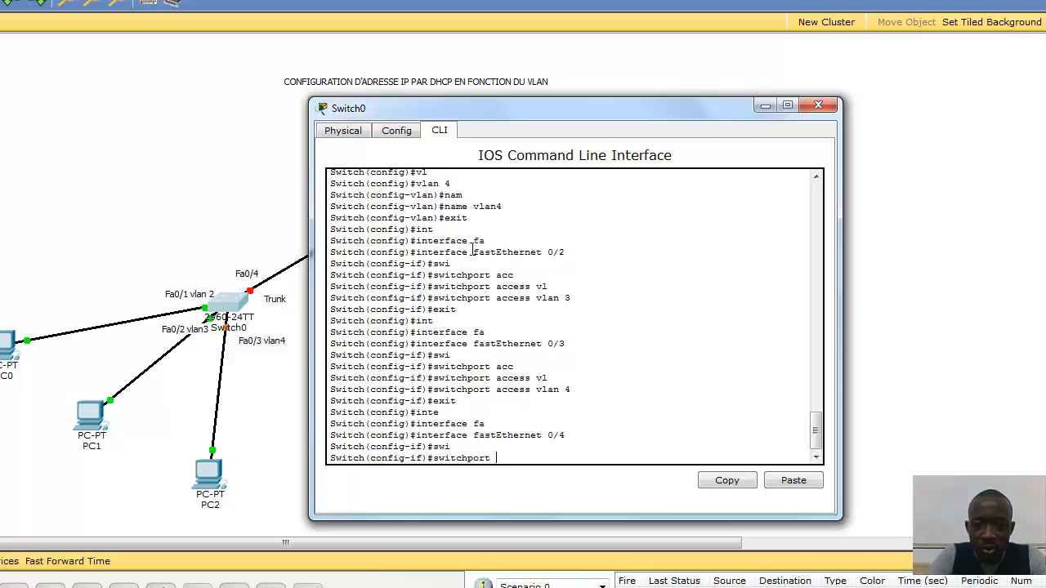
{"action": "type", "text": "mo"}
{"action": "key", "text": "Tab"}
{"action": "type", "text": "r"}
{"action": "key", "text": "Tab"}
{"action": "key", "text": "Return"}
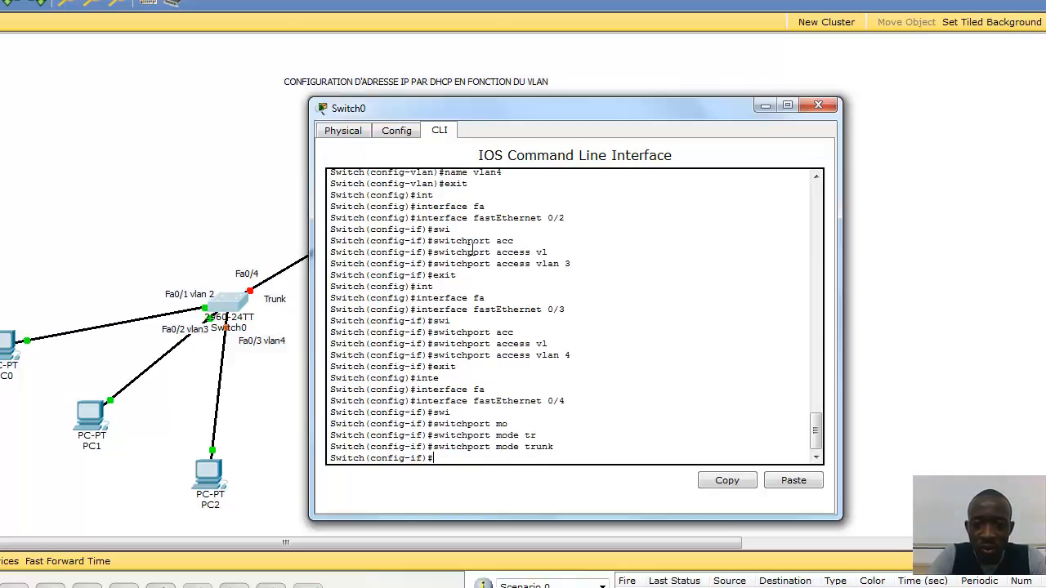
{"action": "type", "text": "exit"}
{"action": "key", "text": "Return"}
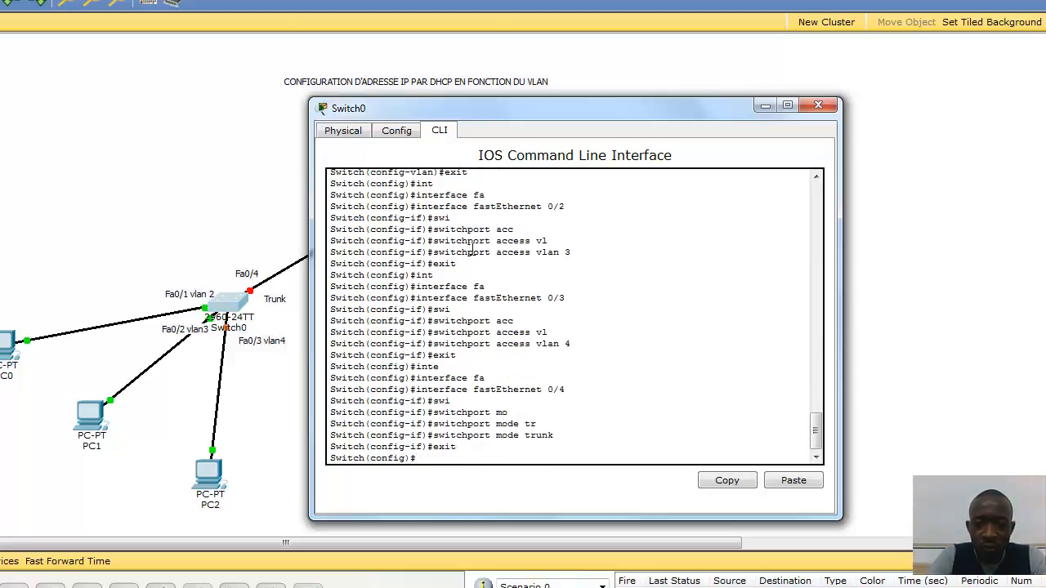
Step: Exit global configuration mode on Switch0 and leave its command-line window
{"action": "type", "text": "exit"}
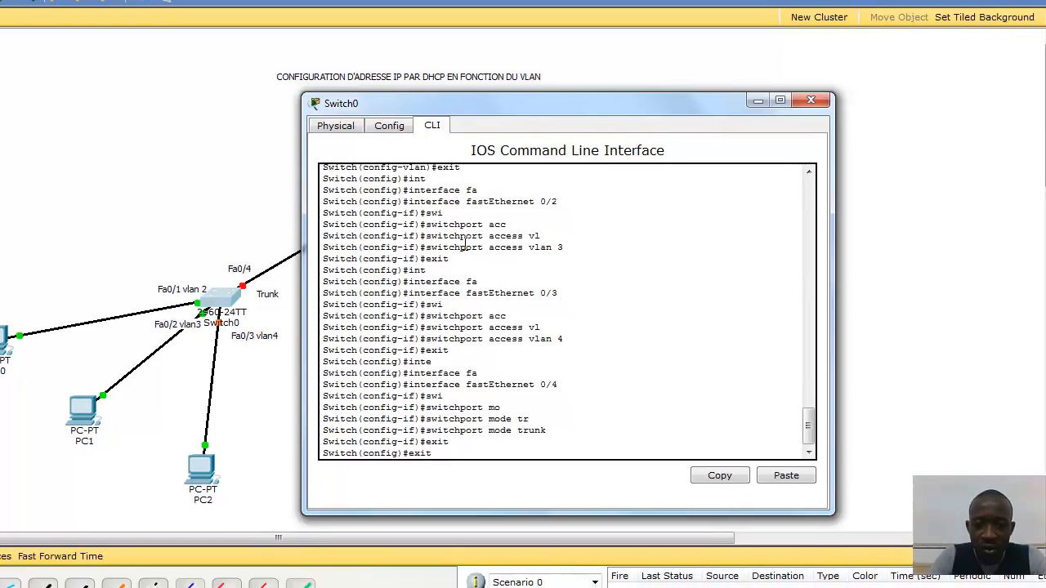
{"action": "key", "text": "Return"}
{"action": "left_click", "coordinate": [119, 200]}
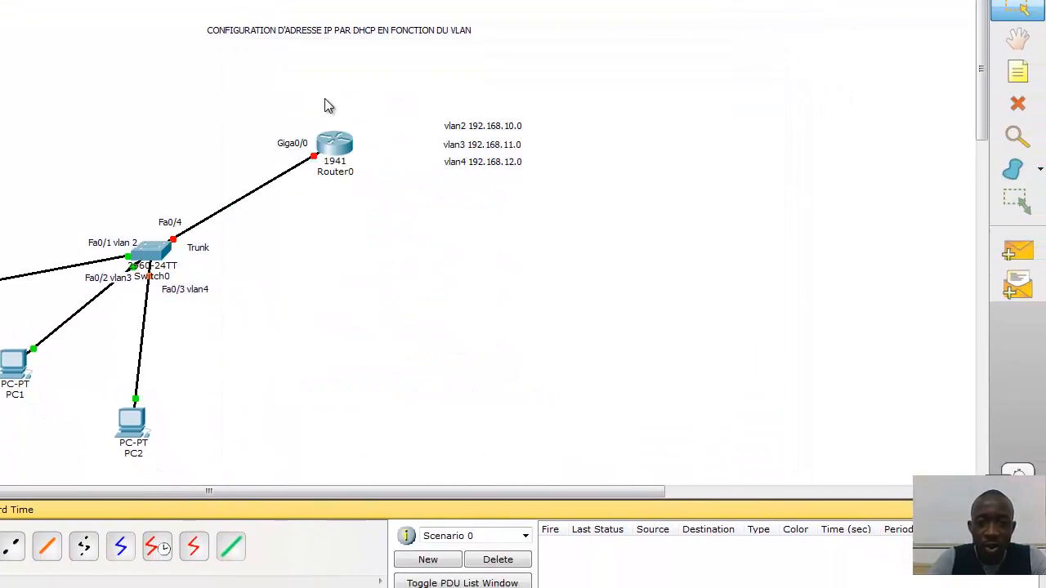
Step: Open Router0's command line, enable privileged mode and enter global configuration with configure terminal
{"action": "left_click", "coordinate": [333, 142]}
{"action": "left_click_drag", "start_coordinate": [356, 66], "coordinate": [608, 15]}
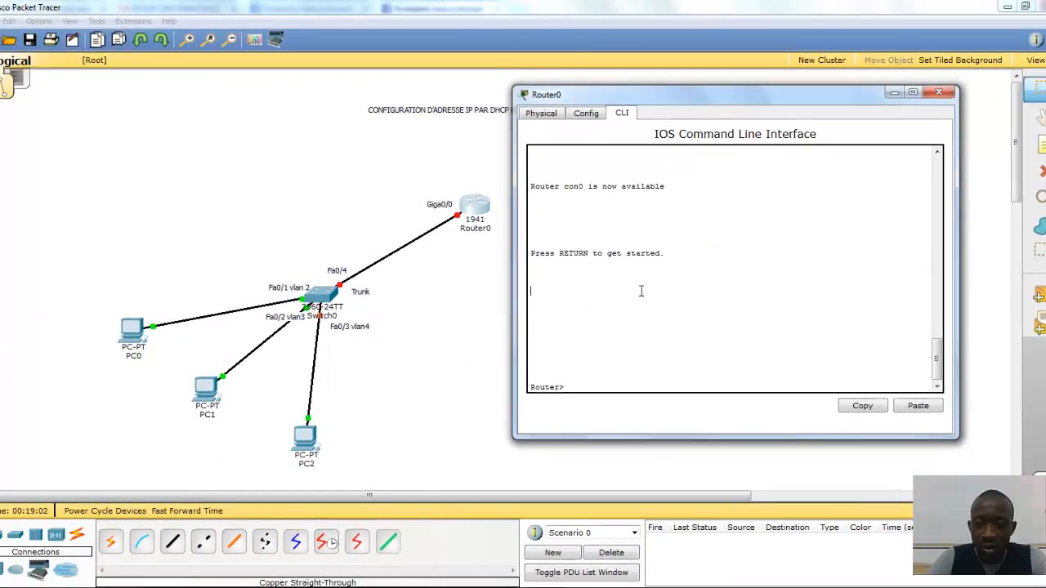
{"action": "key", "text": "Return"}
{"action": "type", "text": "en"}
{"action": "key", "text": "Return"}
{"action": "type", "text": "conf"}
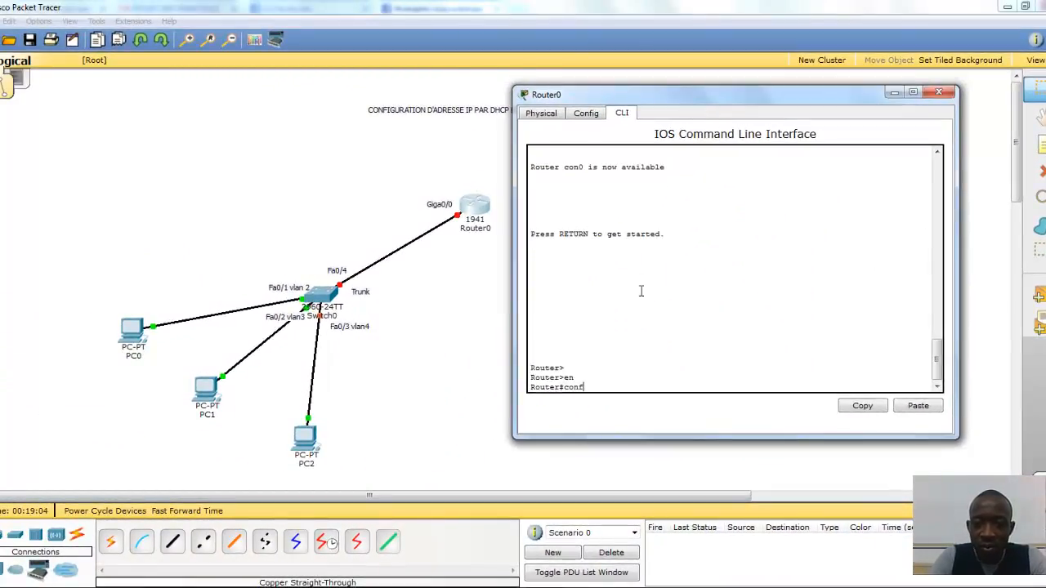
{"action": "key", "text": "Tab"}
{"action": "type", "text": "ter"}
{"action": "key", "text": "Tab"}
{"action": "key", "text": "Return"}
{"action": "type", "text": "fa"}
{"action": "key", "text": "Tab"}
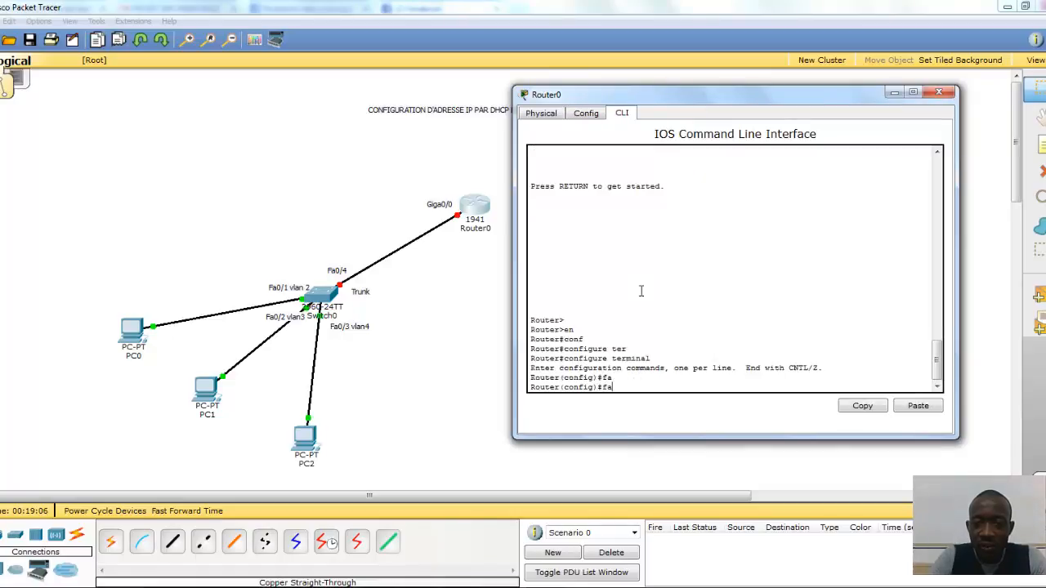
{"action": "type", "text": "s"}
{"action": "key", "text": "Tab"}
{"action": "key", "text": "BackSpace"}
{"action": "key", "text": "BackSpace"}
{"action": "key", "text": "BackSpace"}
Step: Enter interface configuration for gigabitEthernet 0/0 on Router0
{"action": "type", "text": "int"}
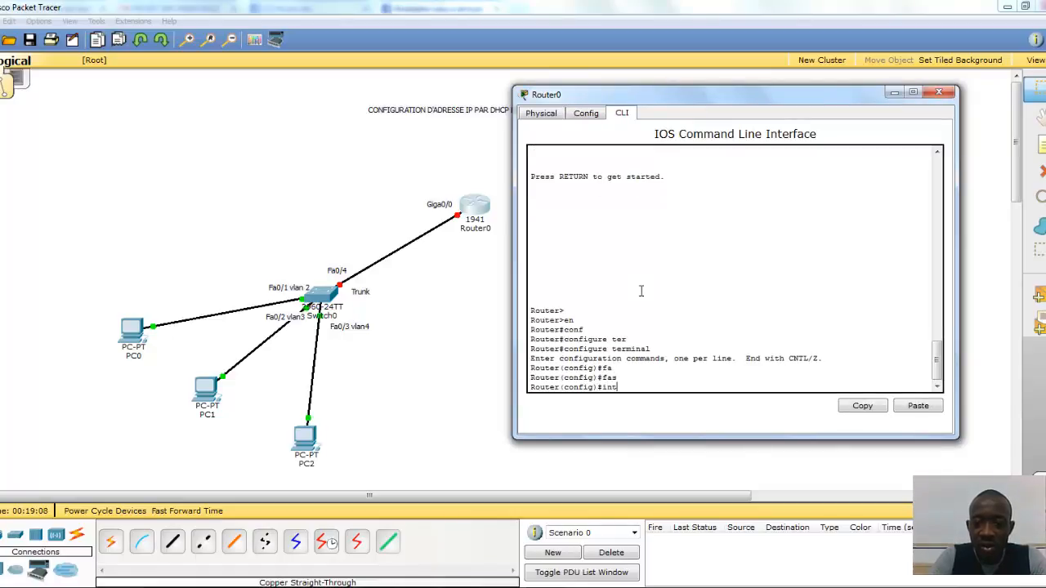
{"action": "key", "text": "Tab"}
{"action": "type", "text": "fa"}
{"action": "key", "text": "Tab"}
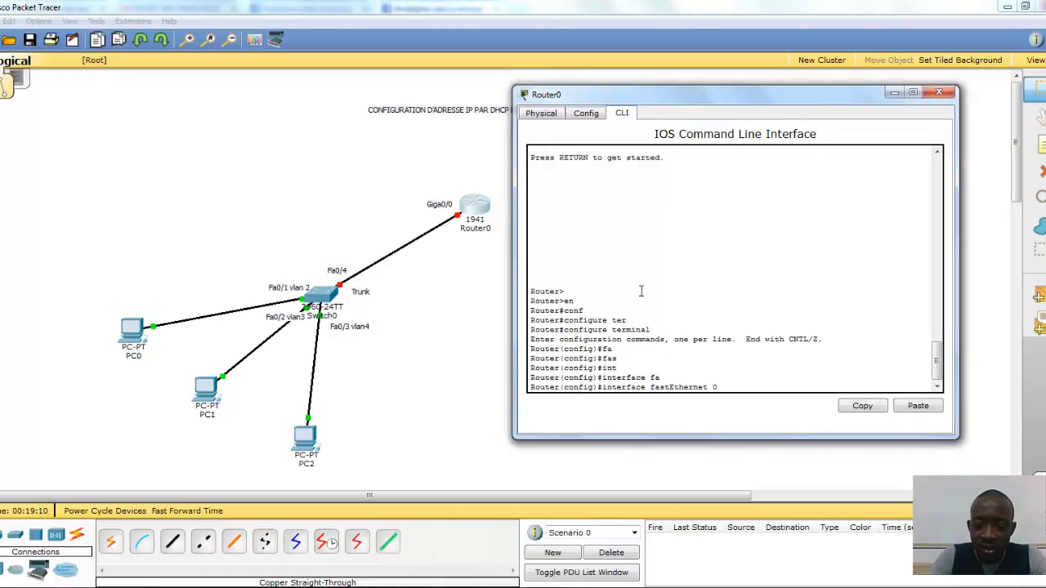
{"action": "type", "text": "0/"}
{"action": "key", "text": "BackSpace"}
{"action": "key", "text": "BackSpace"}
{"action": "key", "text": "BackSpace"}
{"action": "key", "text": "BackSpace"}
{"action": "key", "text": "BackSpace"}
{"action": "key", "text": "BackSpace"}
{"action": "key", "text": "BackSpace"}
{"action": "key", "text": "BackSpace"}
{"action": "key", "text": "BackSpace"}
{"action": "key", "text": "BackSpace"}
{"action": "key", "text": "BackSpace"}
{"action": "key", "text": "BackSpace"}
{"action": "key", "text": "BackSpace"}
{"action": "key", "text": "BackSpace"}
{"action": "key", "text": "BackSpace"}
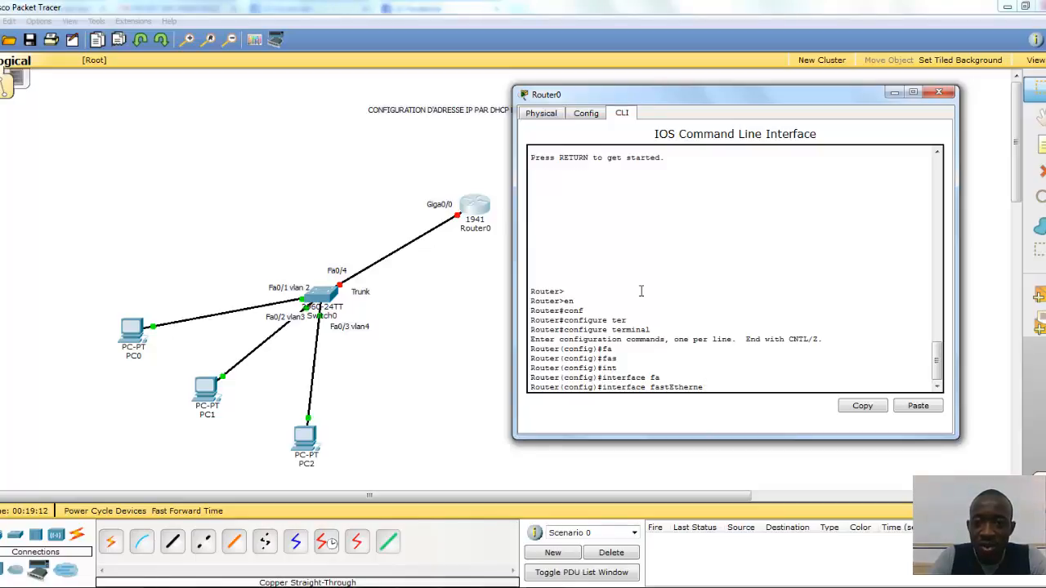
{"action": "type", "text": "gi"}
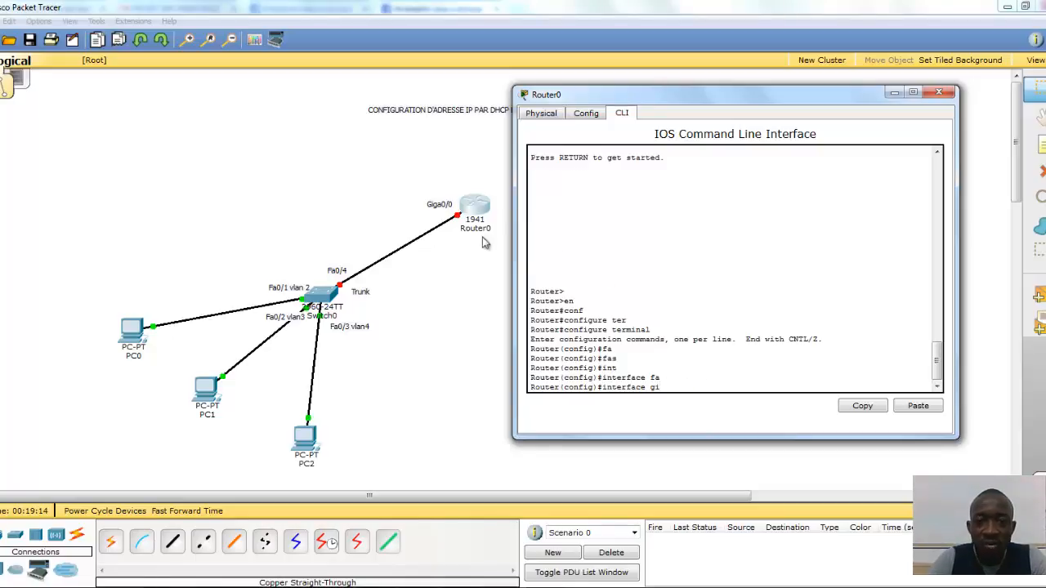
{"action": "type", "text": "g"}
{"action": "key", "text": "Tab"}
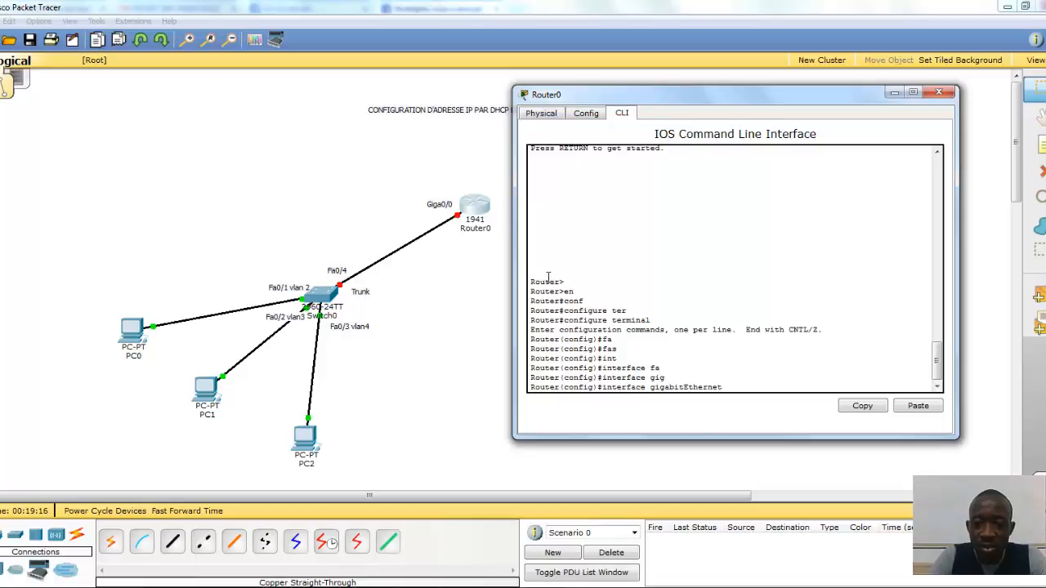
{"action": "type", "text": "0/0"}
{"action": "key", "text": "Return"}
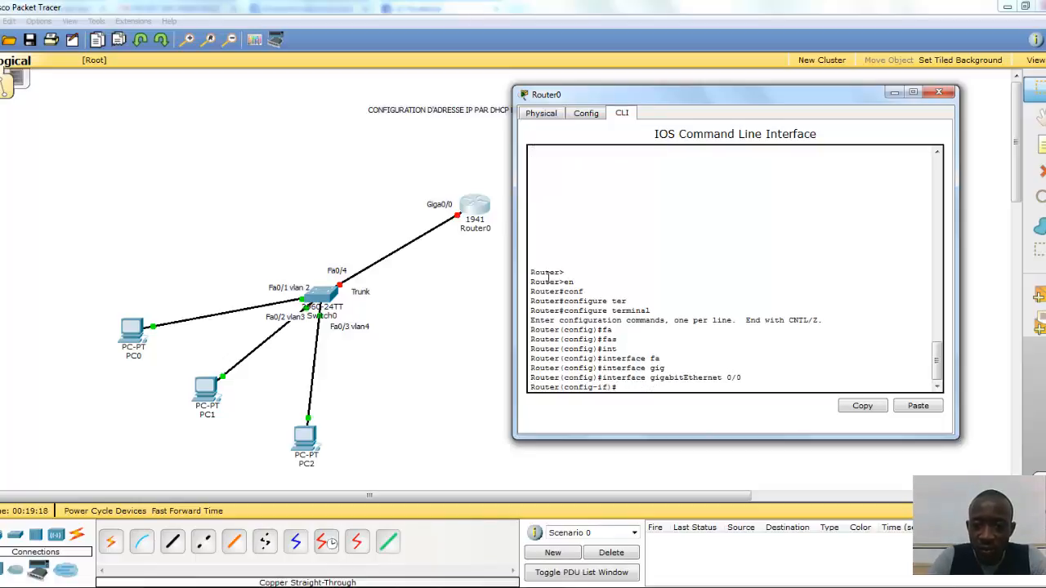
Step: Enable gigabitEthernet 0/0 with no shutdown and exit interface configuration
{"action": "type", "text": "no shu"}
{"action": "key", "text": "Tab"}
{"action": "key", "text": "Return"}
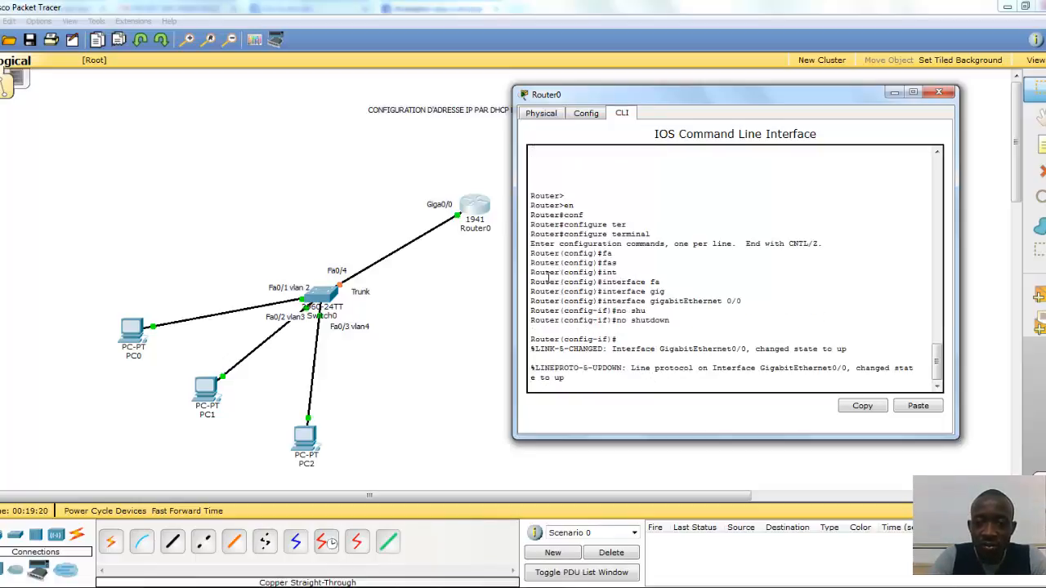
{"action": "key", "text": "Return"}
{"action": "type", "text": "exit"}
{"action": "key", "text": "Return"}
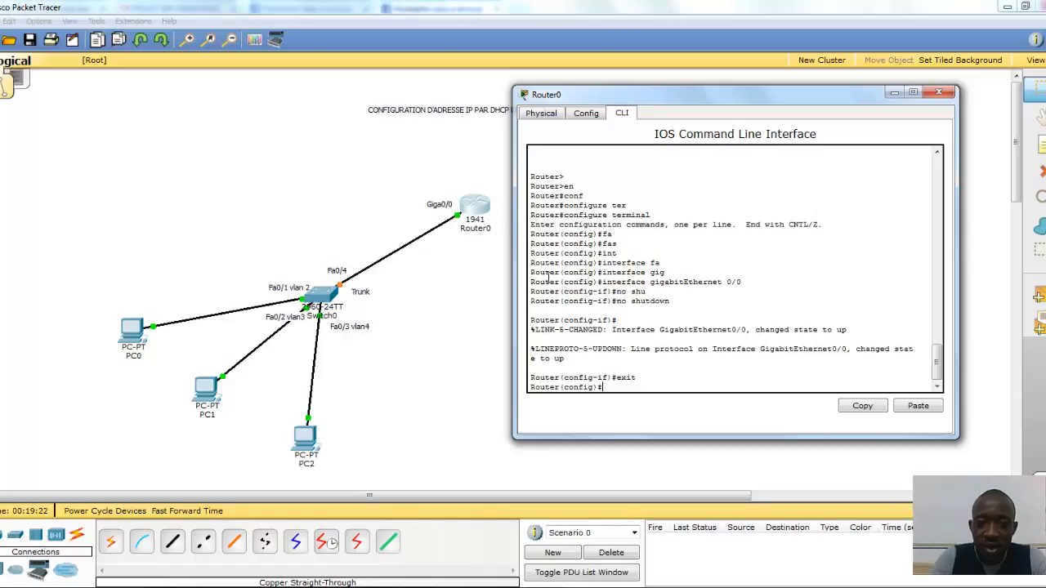
Step: Create subinterface gigabitEthernet 0/0.1 and enter its configuration
{"action": "type", "text": "int"}
{"action": "key", "text": "Tab"}
{"action": "type", "text": "gi"}
{"action": "key", "text": "Tab"}
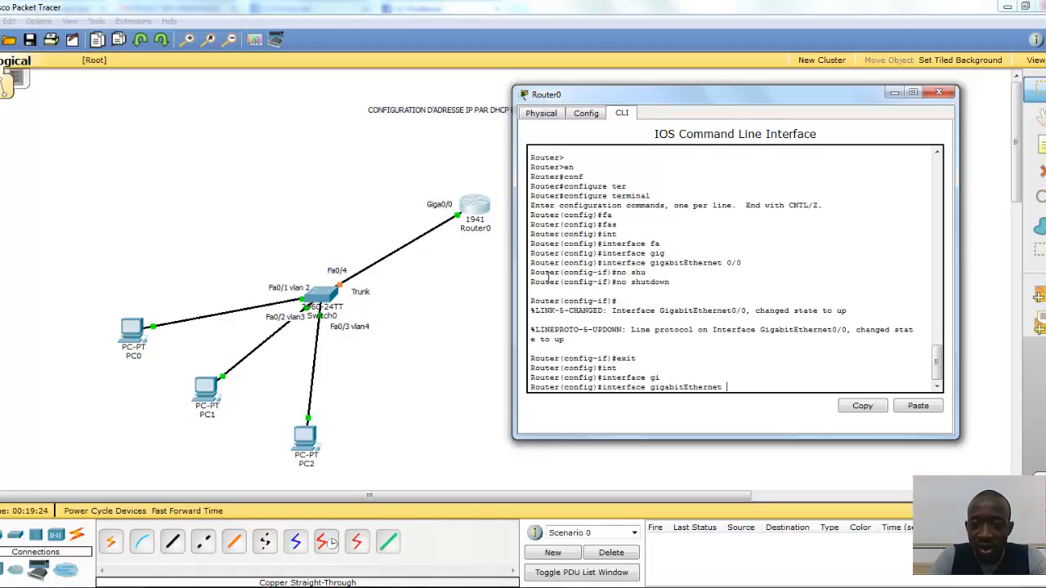
{"action": "type", "text": "0/0"}
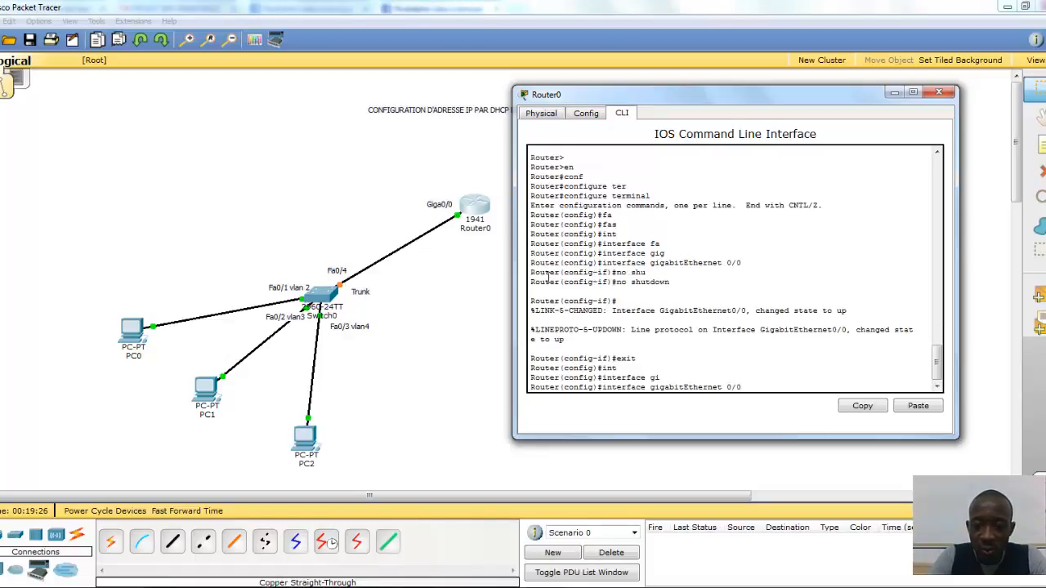
{"action": "type", "text": "/"}
{"action": "type", "text": "1"}
{"action": "key", "text": "Return"}
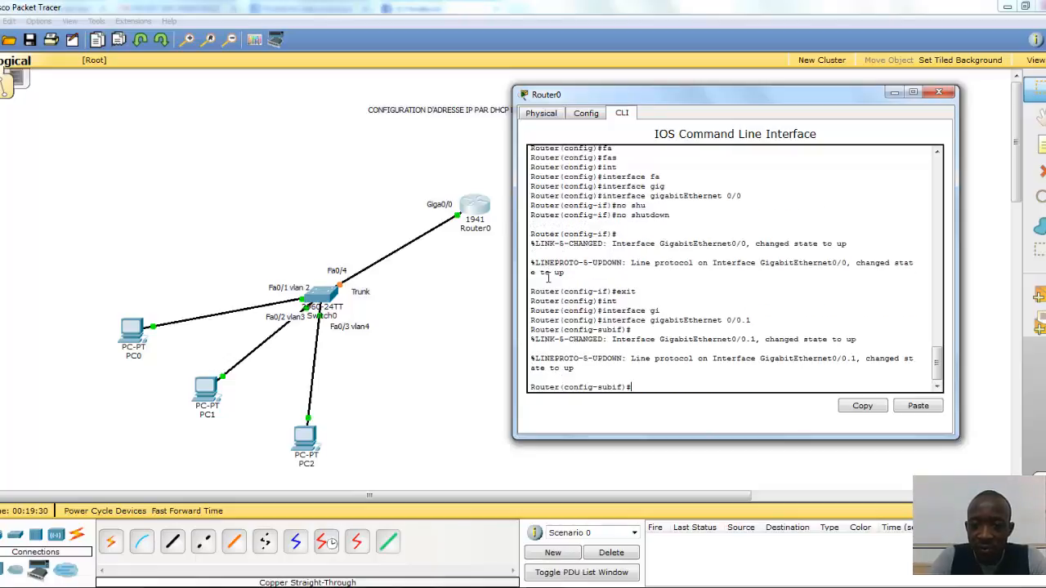
Step: Try dot1Q encapsulation on subinterface 0/0.1 without a VLAN ID, and look up the command's expected argument
{"action": "type", "text": "i"}
{"action": "key", "text": "BackSpace"}
{"action": "type", "text": "en"}
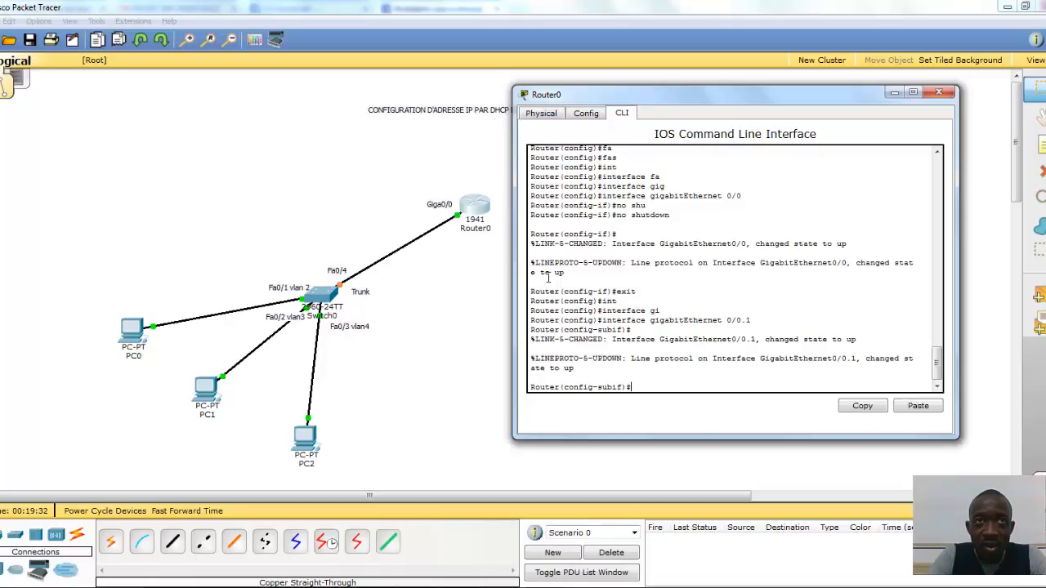
{"action": "key", "text": "Tab"}
{"action": "type", "text": "do"}
{"action": "key", "text": "Tab"}
{"action": "key", "text": "Return"}
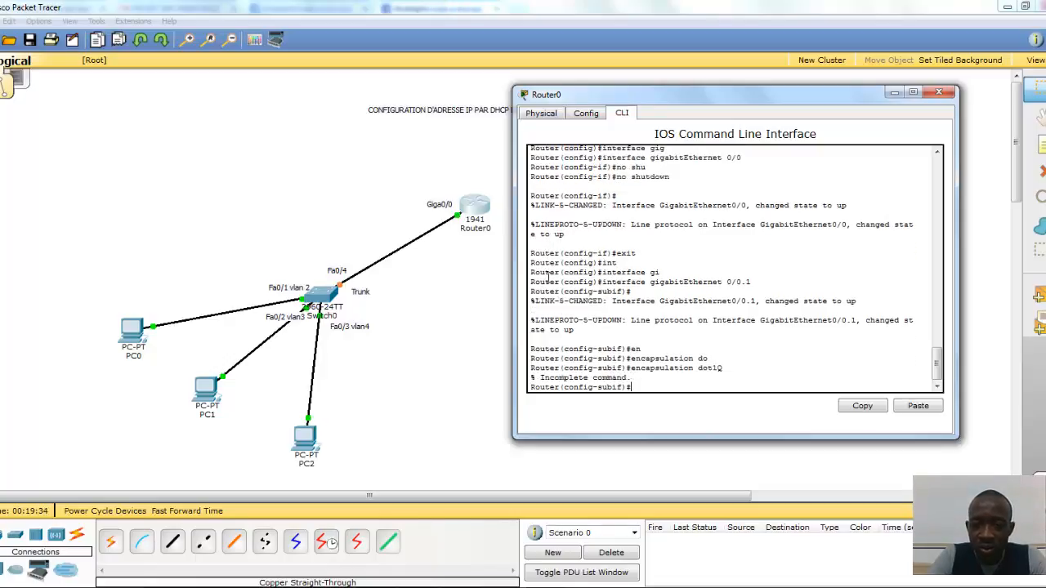
{"action": "key", "text": "Up"}
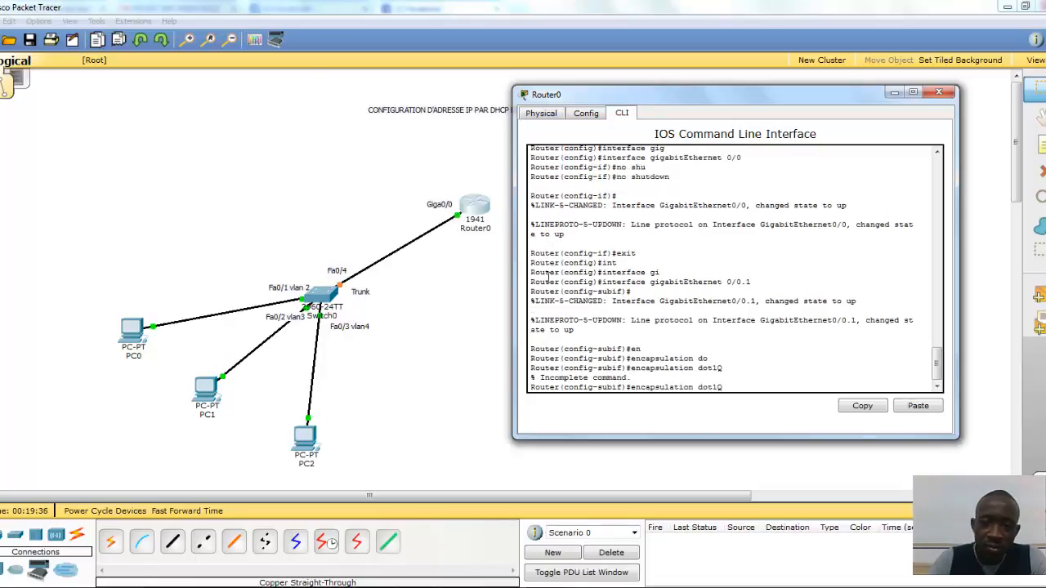
{"action": "type", "text": "?"}
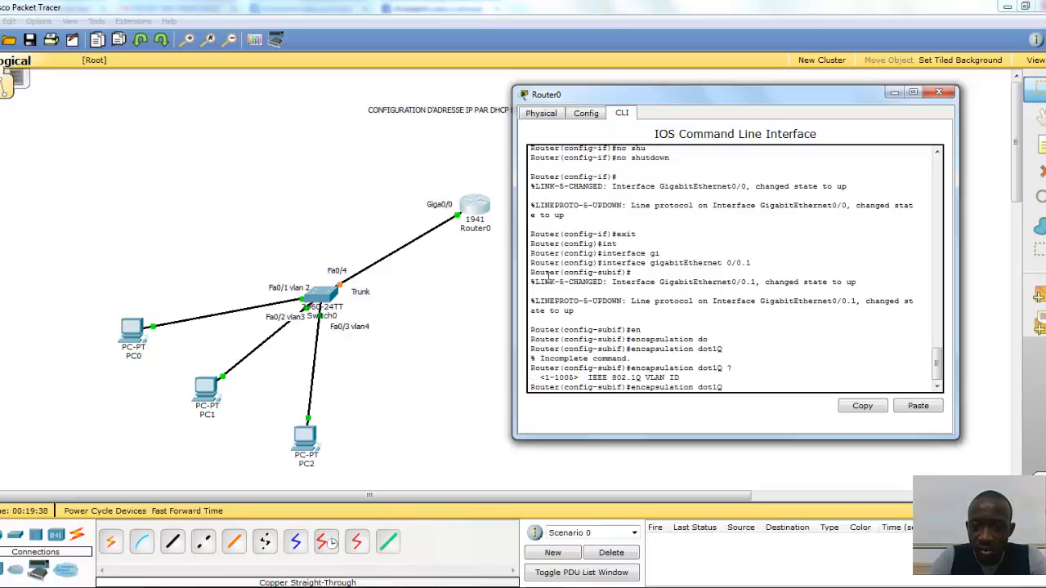
Step: Set the subinterface's encapsulation to dot1Q with VLAN ID 2
{"action": "type", "text": "vl"}
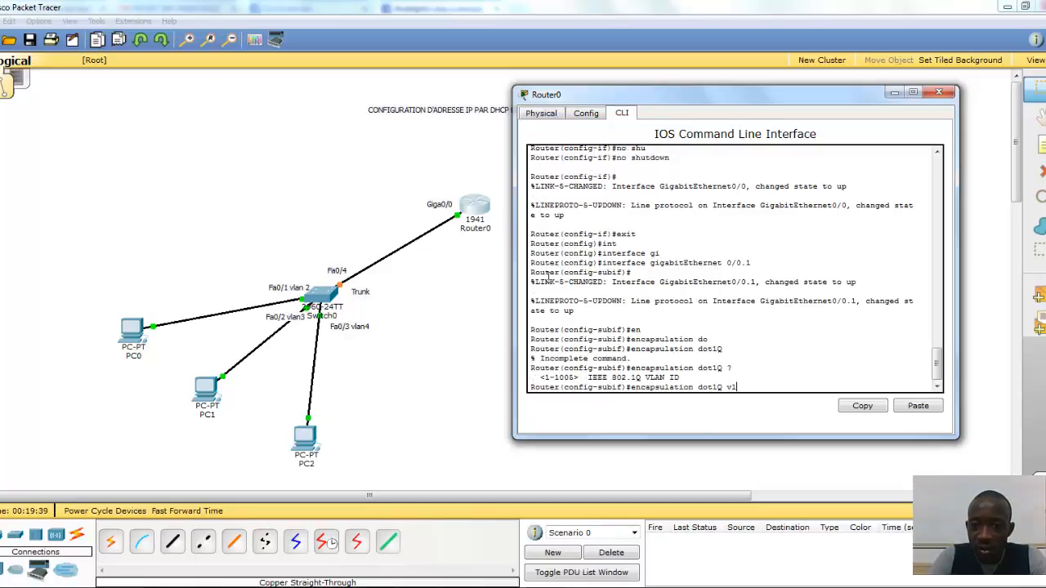
{"action": "key", "text": "Tab"}
{"action": "type", "text": "an"}
{"action": "key", "text": "Tab"}
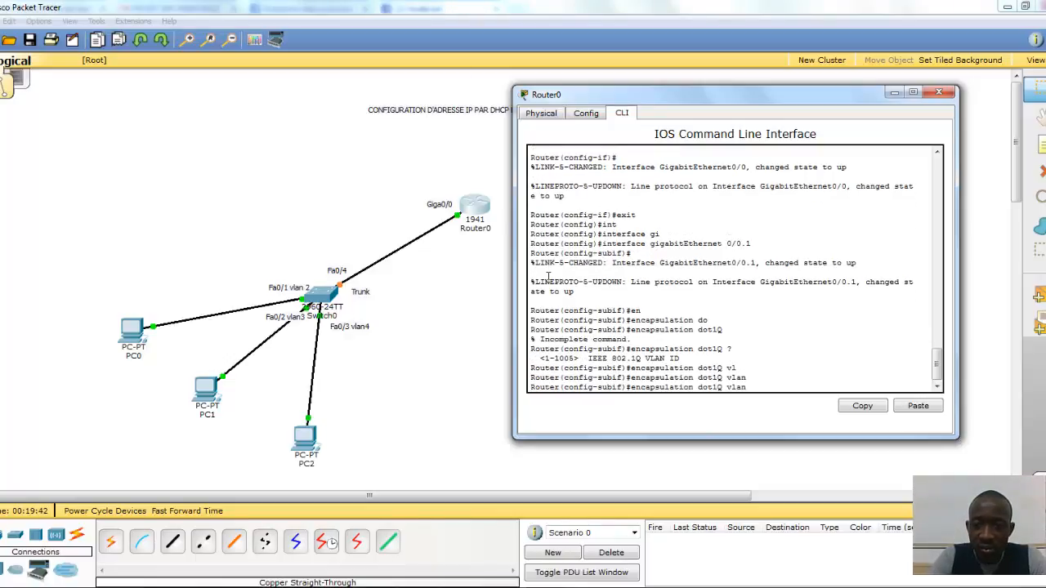
{"action": "key", "text": "BackSpace"}
{"action": "key", "text": "BackSpace"}
{"action": "key", "text": "BackSpace"}
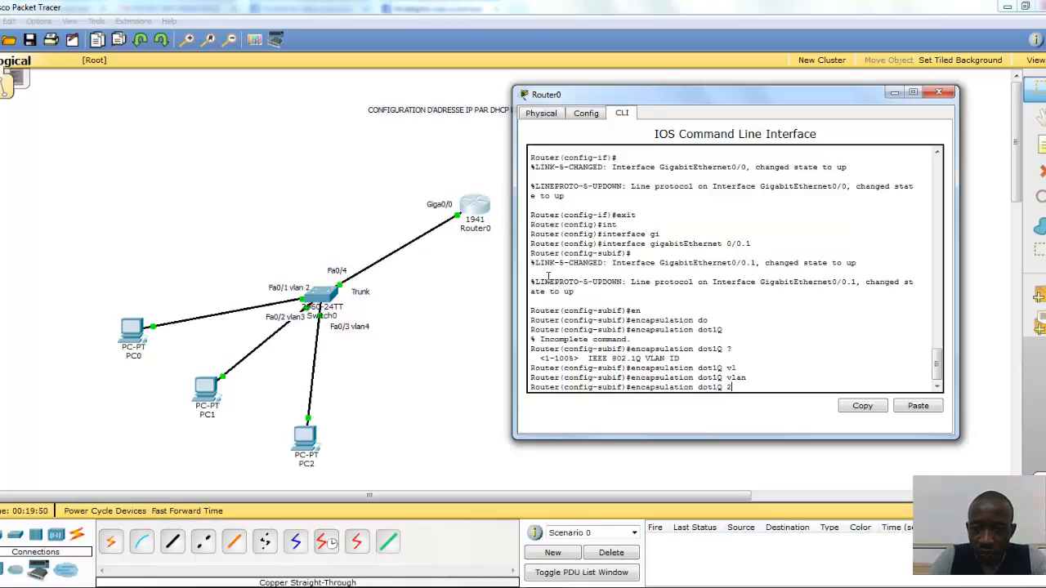
{"action": "key", "text": "Return"}
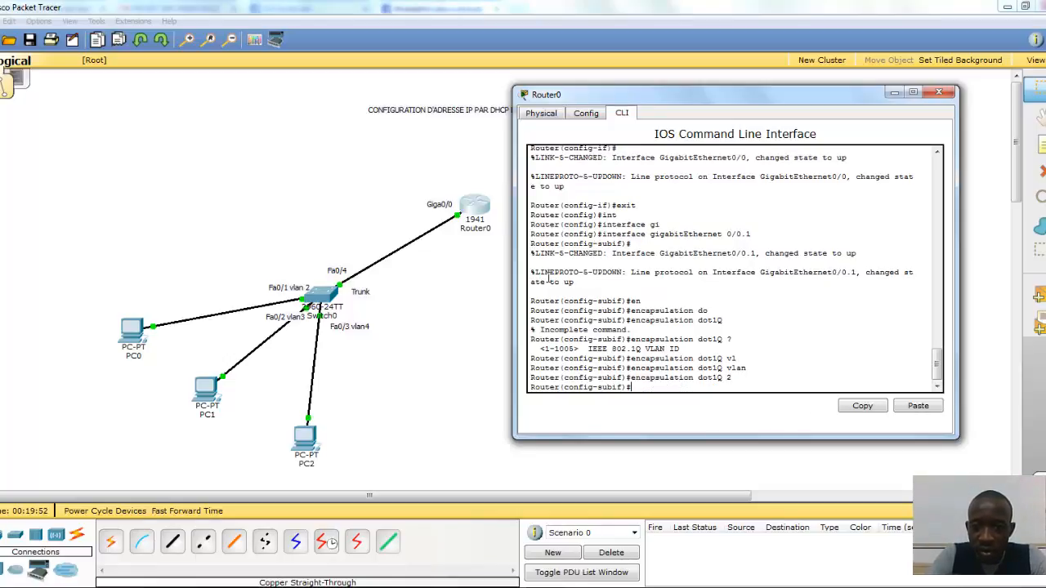
Step: Try to assign IP address 192.168.10.1 to subinterface 0/0.1 without a subnet mask
{"action": "type", "text": "ip"}
{"action": "key", "text": "Tab"}
{"action": "type", "text": "ad"}
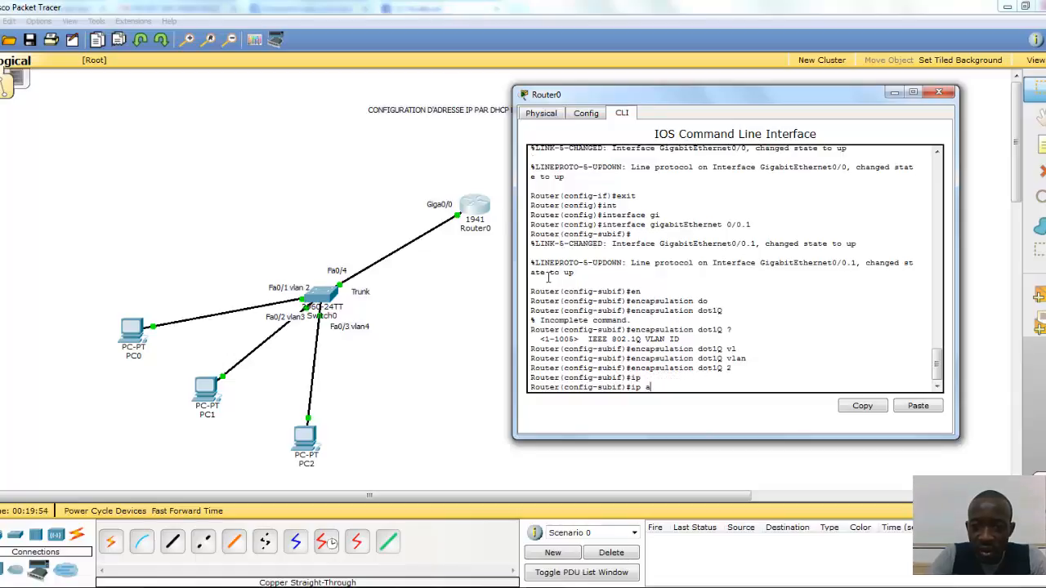
{"action": "key", "text": "Tab"}
{"action": "type", "text": "192.1"}
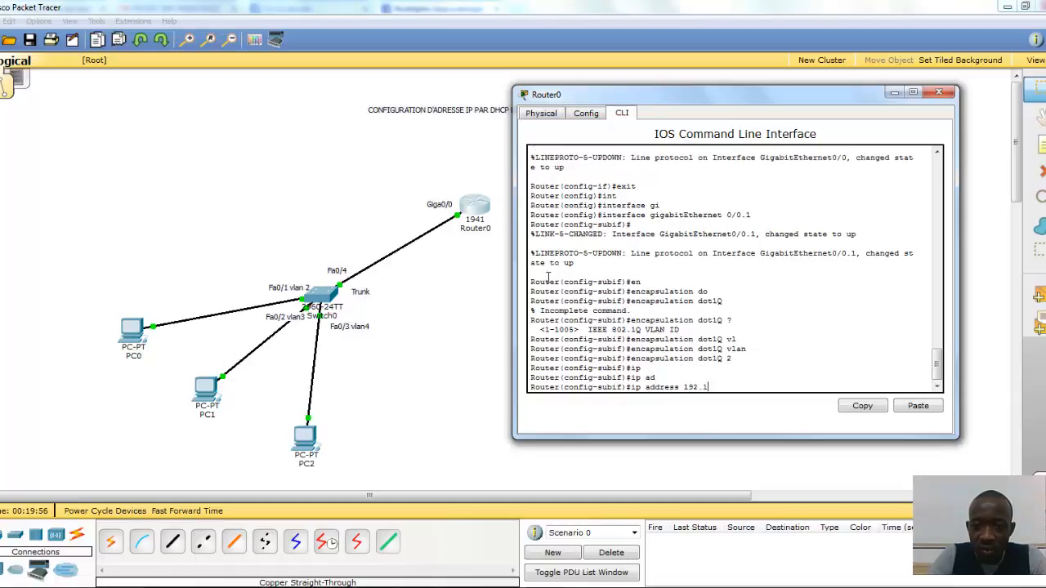
{"action": "type", "text": "68."}
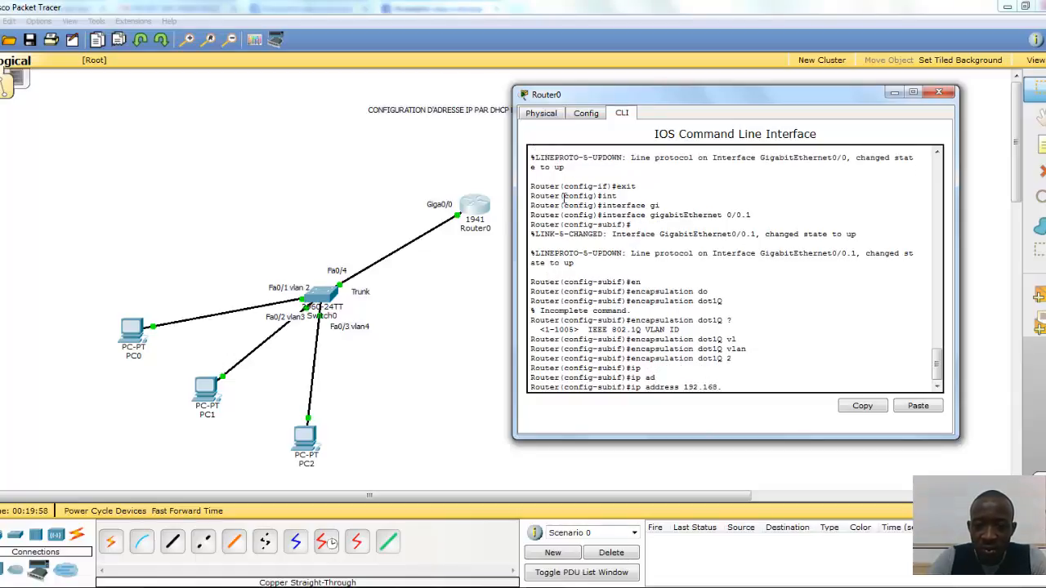
{"action": "left_click_drag", "start_coordinate": [658, 102], "coordinate": [671, 256]}
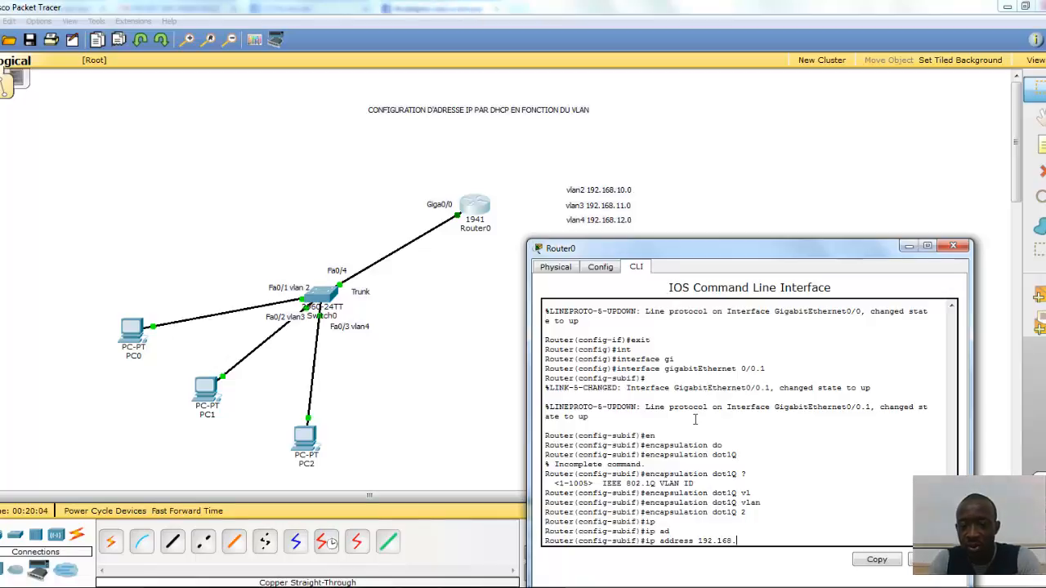
{"action": "type", "text": "10.1"}
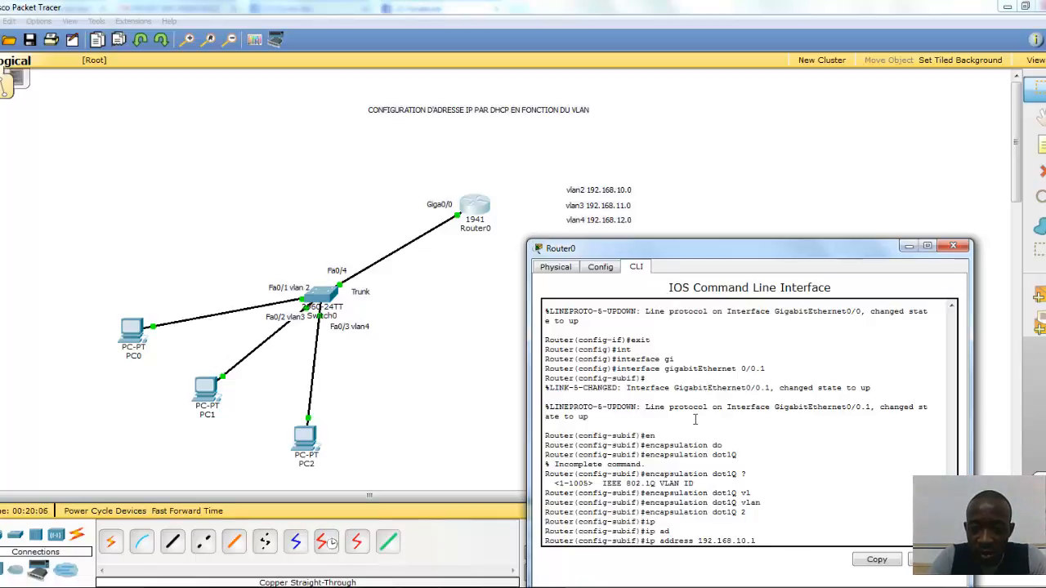
{"action": "key", "text": "Return"}
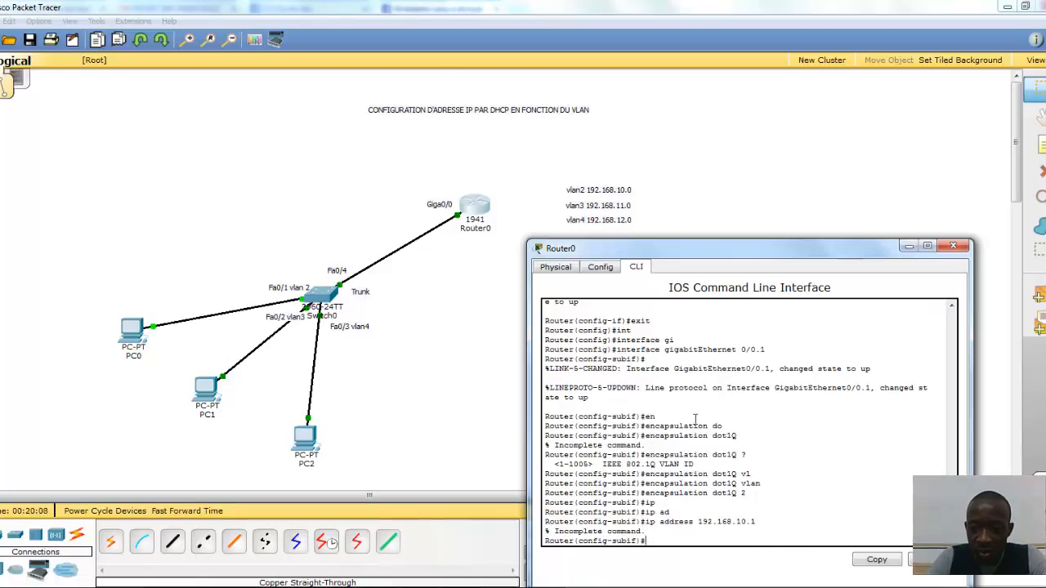
Step: Assign IP address 192.168.10.1 with mask 255.255.255.0 to subinterface 0/0.1 and exit its configuration
{"action": "key", "text": "Up"}
{"action": "type", "text": "255"}
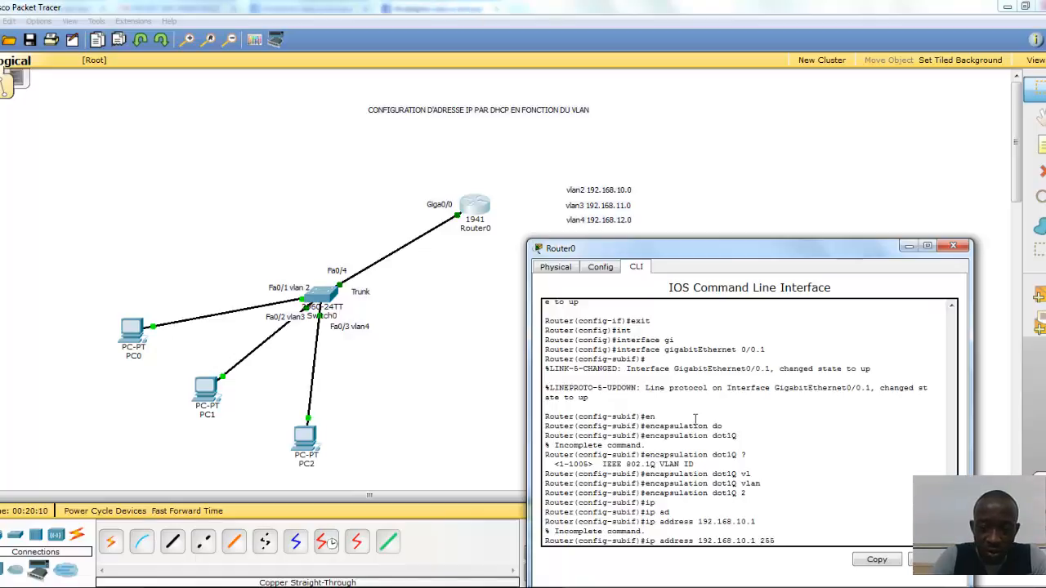
{"action": "type", "text": ".255.255"}
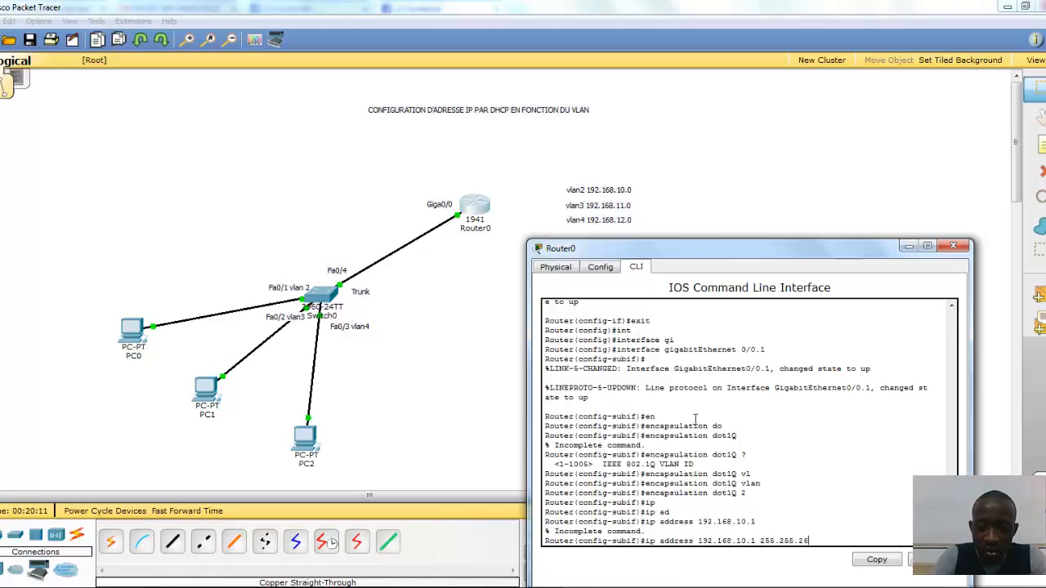
{"action": "type", "text": ".0"}
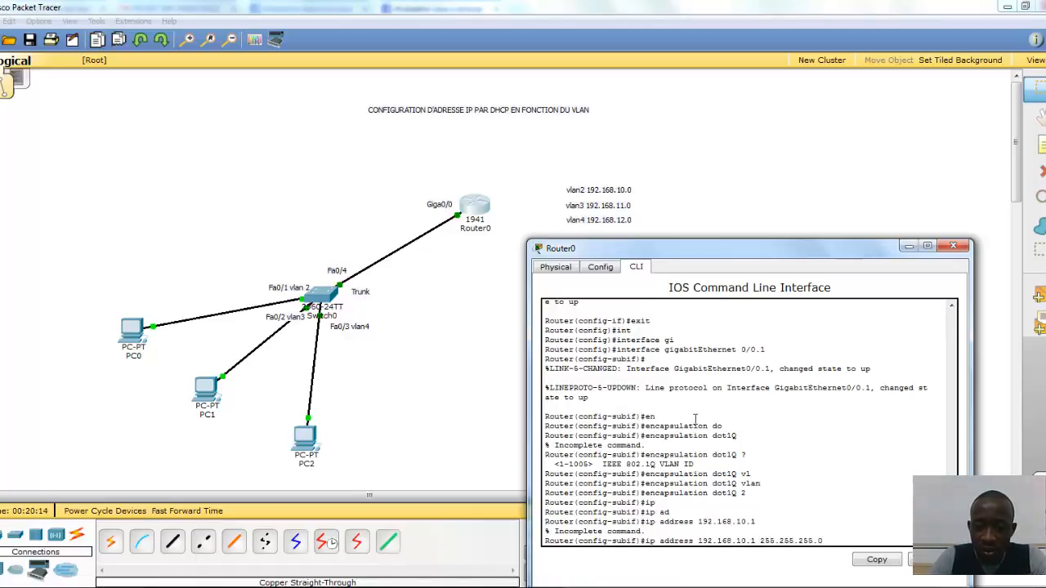
{"action": "key", "text": "Return"}
{"action": "type", "text": "exit"}
{"action": "key", "text": "Return"}
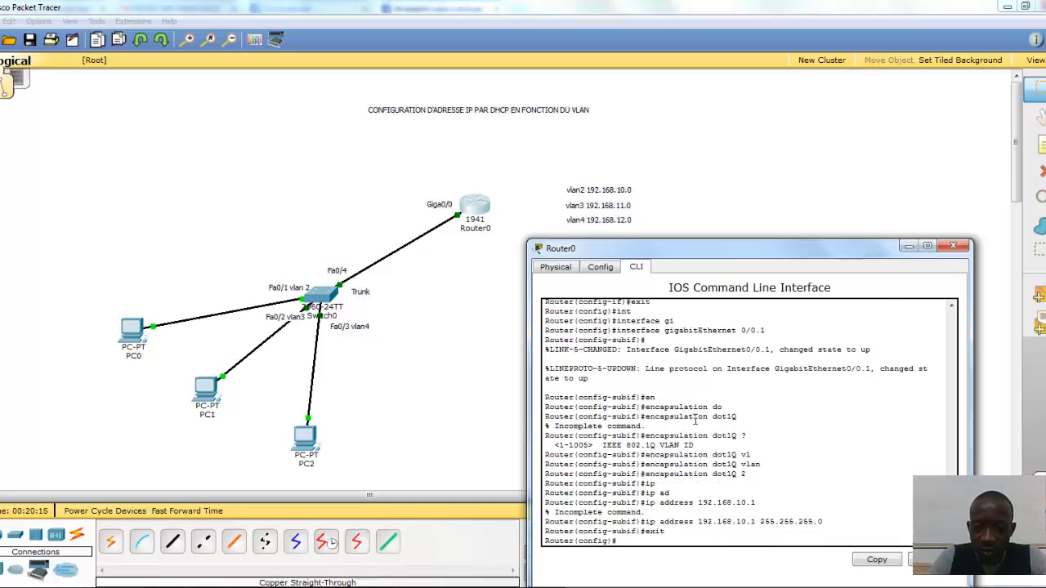
Step: Create subinterface gigabitEthernet 0/0.2 on Router0 and enter its configuration
{"action": "key", "text": "Up"}
{"action": "key", "text": "Up"}
{"action": "key", "text": "Up"}
{"action": "key", "text": "Up"}
{"action": "key", "text": "Up"}
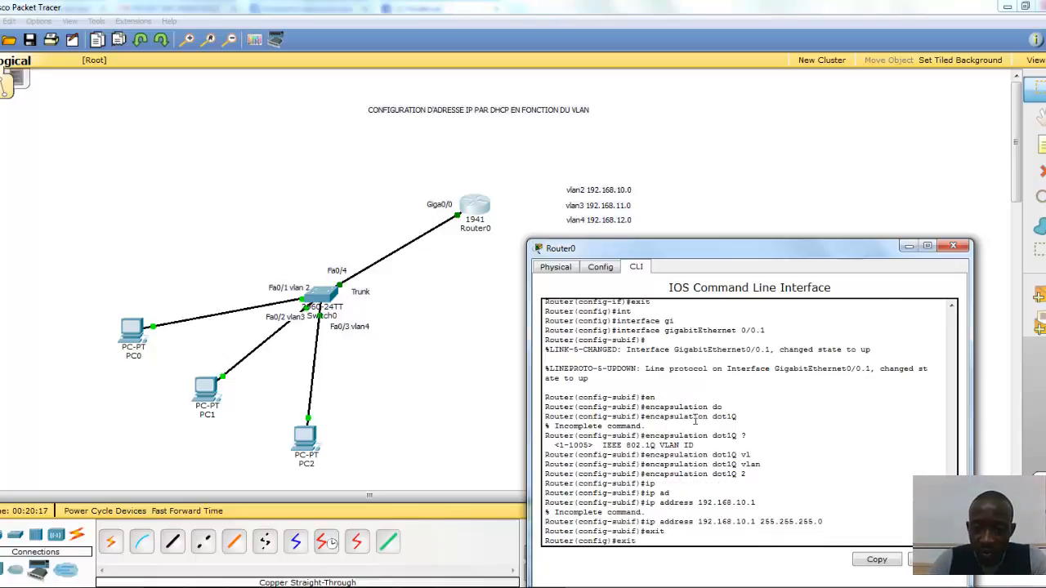
{"action": "key", "text": "Up"}
{"action": "key", "text": "Up"}
{"action": "key", "text": "Up"}
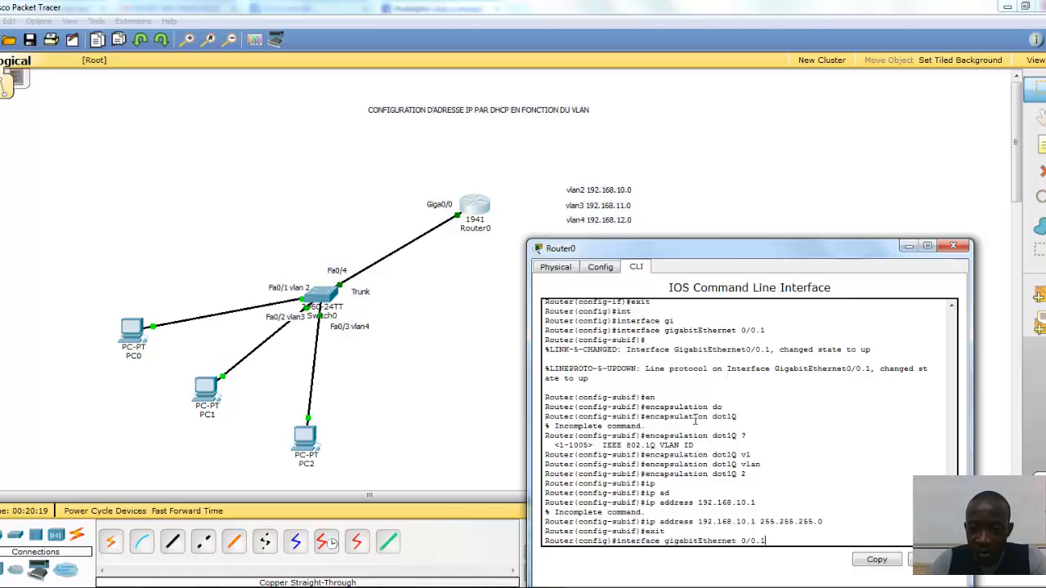
{"action": "key", "text": "BackSpace"}
{"action": "key", "text": "Return"}
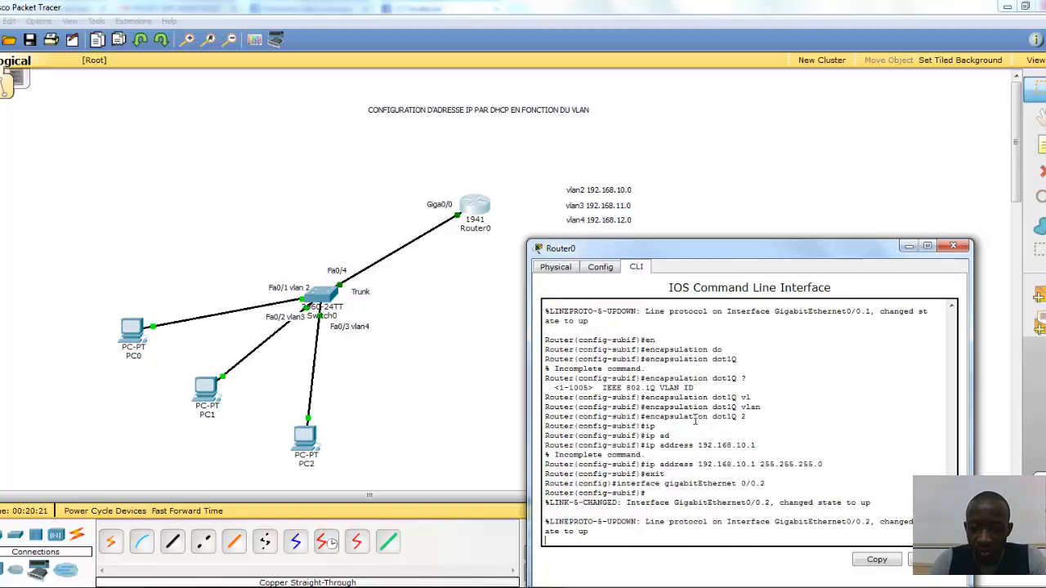
Step: Try to assign IP address 192.168.11.1 to subinterface 0/0.2 without a subnet mask
{"action": "key", "text": "Up"}
{"action": "key", "text": "Up"}
{"action": "key", "text": "Up"}
{"action": "key", "text": "Up"}
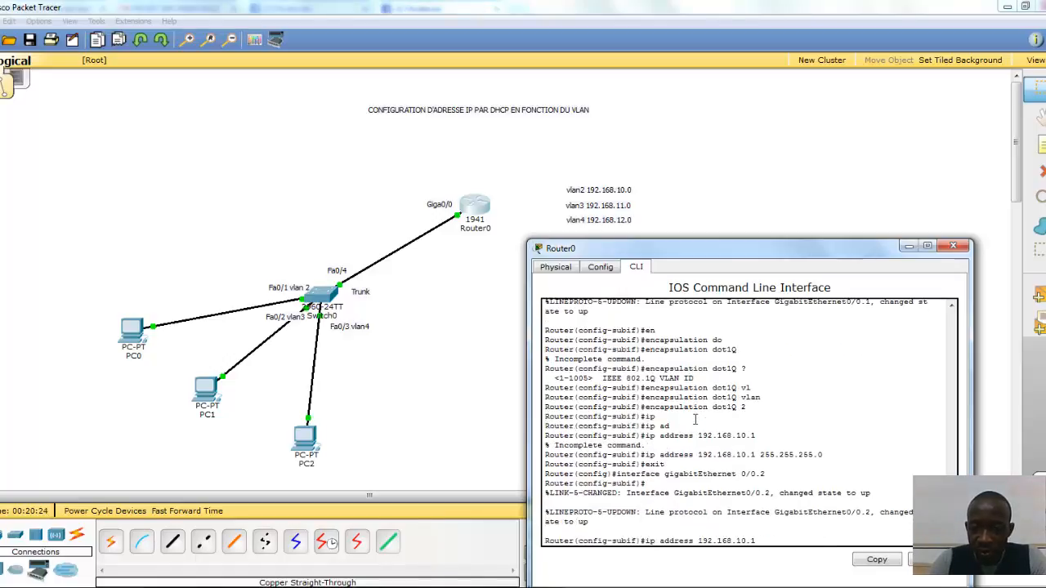
{"action": "key", "text": "BackSpace"}
{"action": "key", "text": "BackSpace"}
{"action": "key", "text": "BackSpace"}
{"action": "type", "text": "1"}
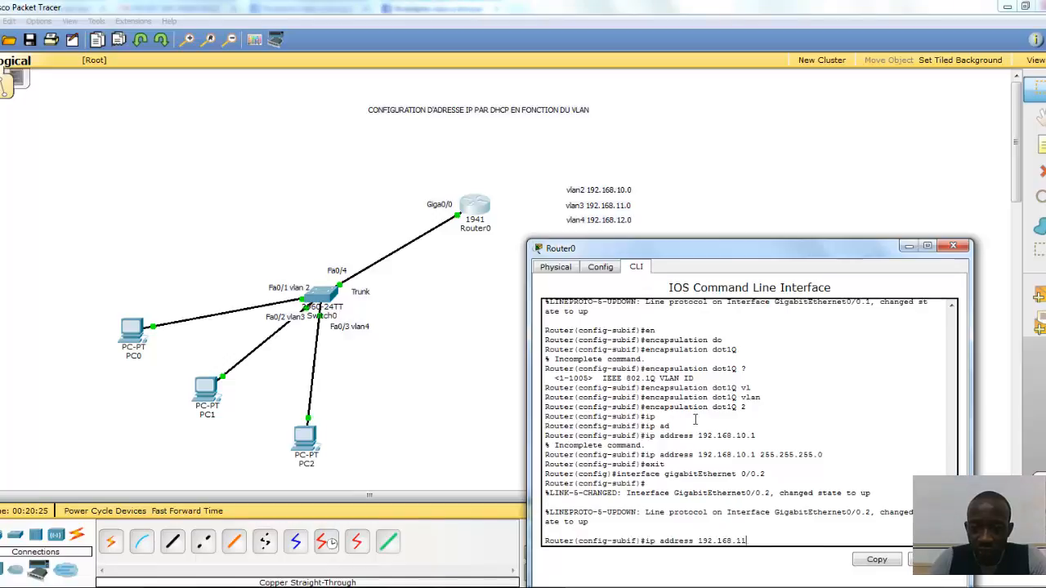
{"action": "key", "text": "Return"}
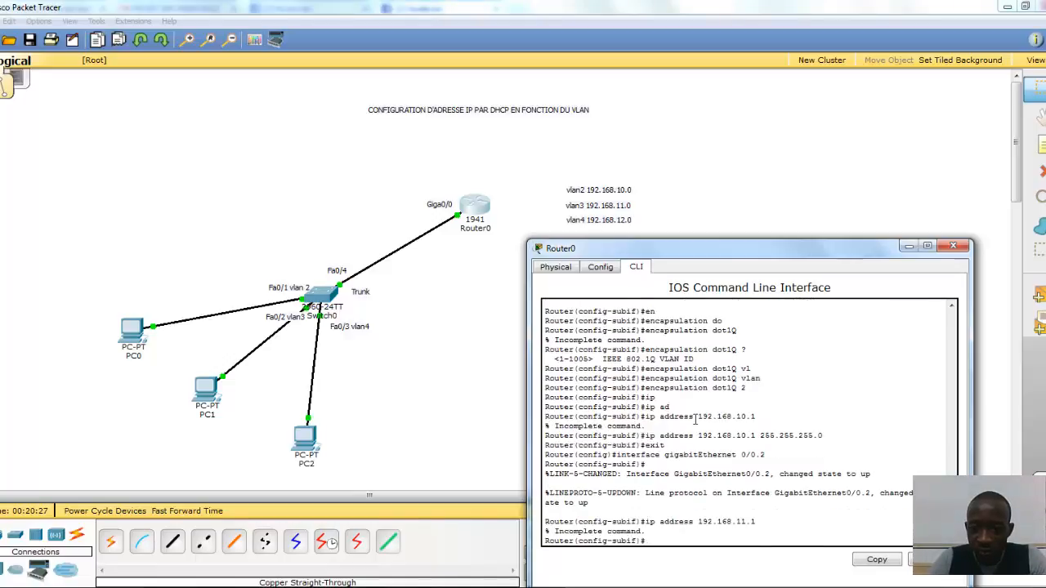
Step: Try to assign IP address 192.168.11.1 with mask 255.255.255.0 to subinterface 0/0.2 before setting its encapsulation
{"action": "key", "text": "Up"}
{"action": "type", "text": "2"}
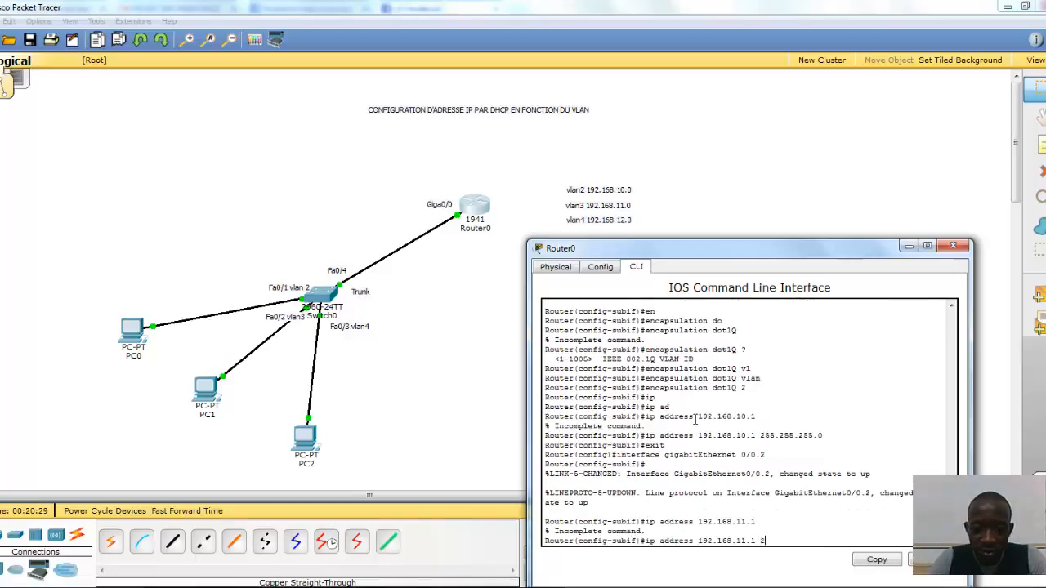
{"action": "type", "text": "55.255.2"}
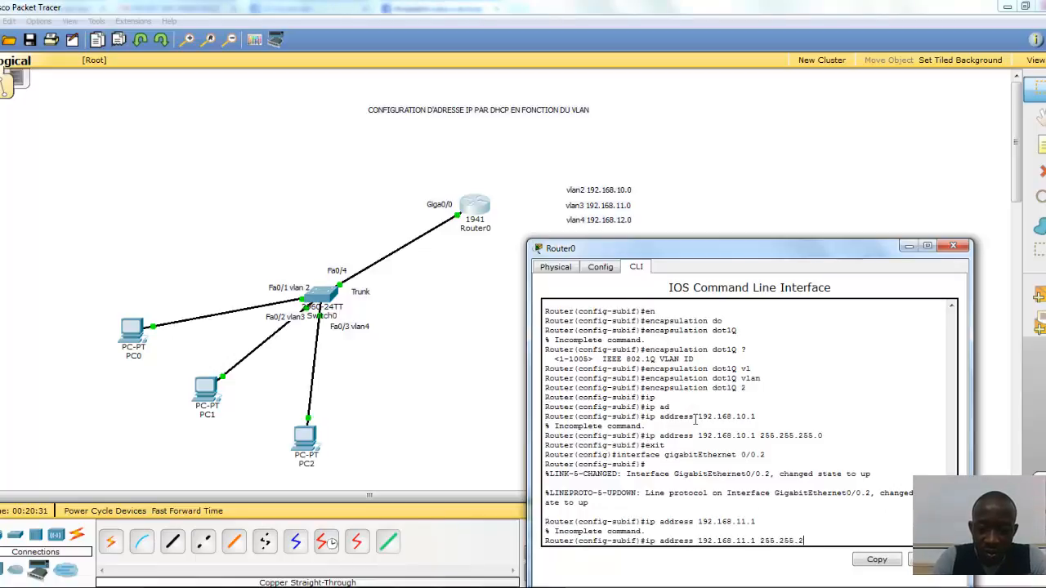
{"action": "type", "text": "55."}
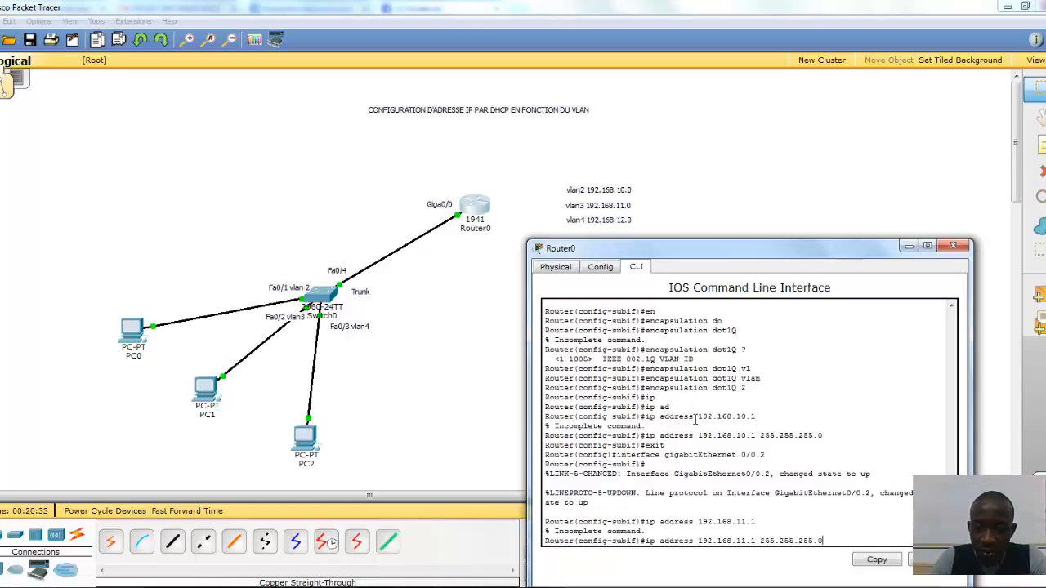
{"action": "type", "text": "0"}
{"action": "key", "text": "Return"}
Step: Set the encapsulation of subinterface 0/0.2 to dot1Q with VLAN ID 3
{"action": "type", "text": "enc"}
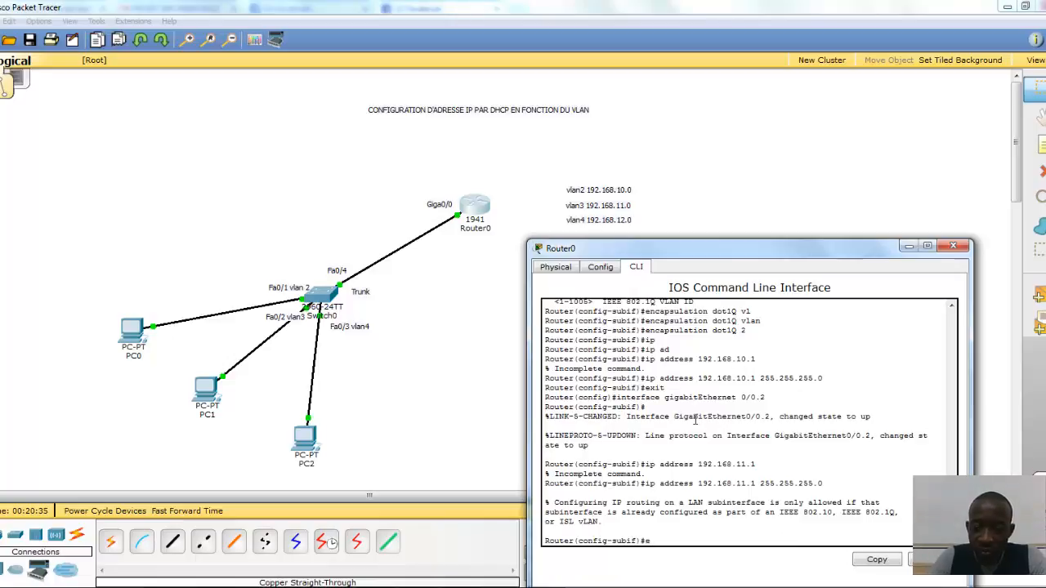
{"action": "key", "text": "Tab"}
{"action": "type", "text": "do"}
{"action": "key", "text": "Tab"}
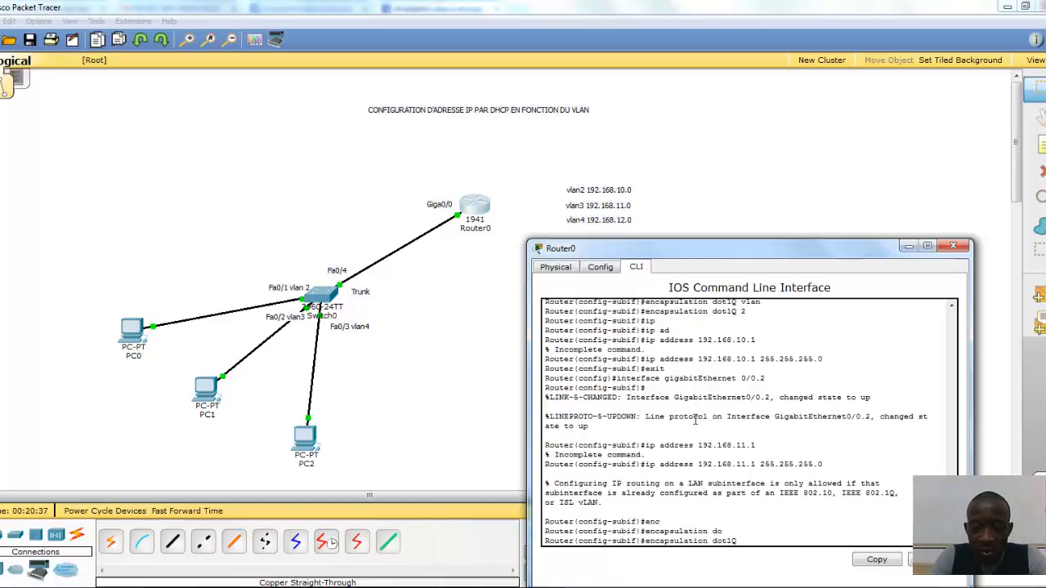
{"action": "type", "text": "3"}
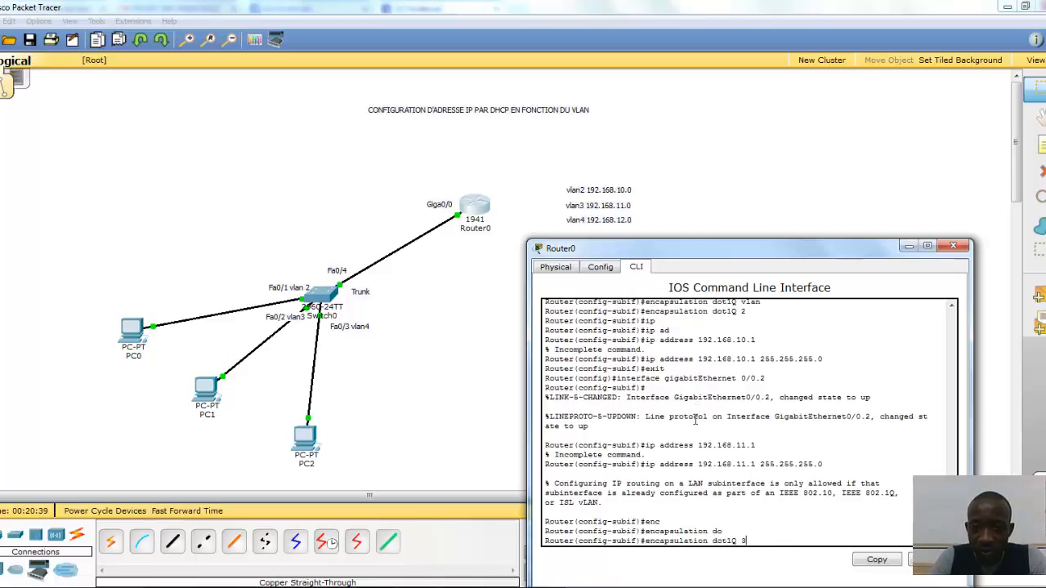
{"action": "key", "text": "Return"}
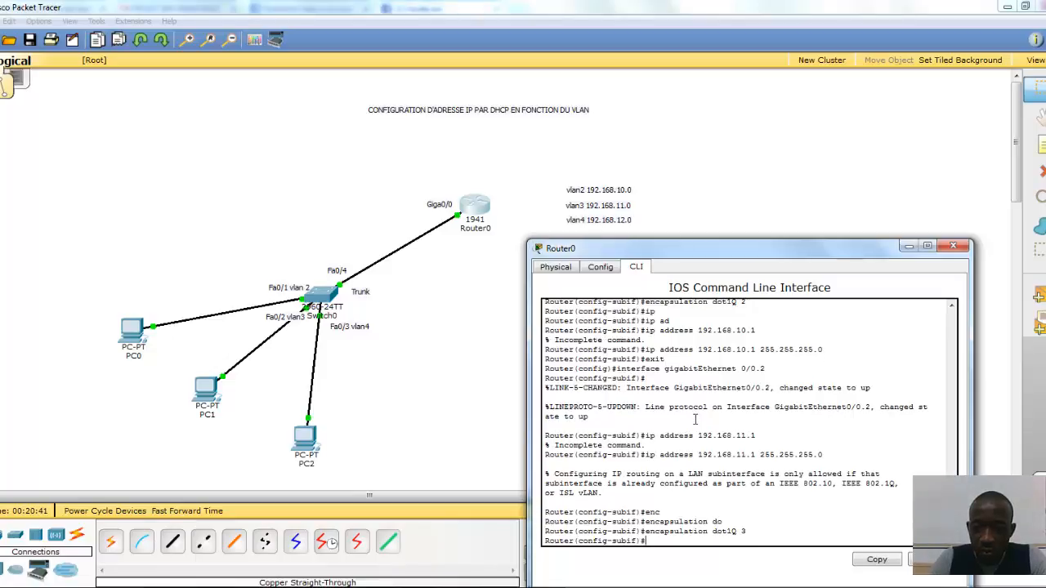
Step: Assign IP address 192.168.11.1 with mask 255.255.255.0 to subinterface 0/0.2 and exit its configuration
{"action": "key", "text": "Up"}
{"action": "key", "text": "Up"}
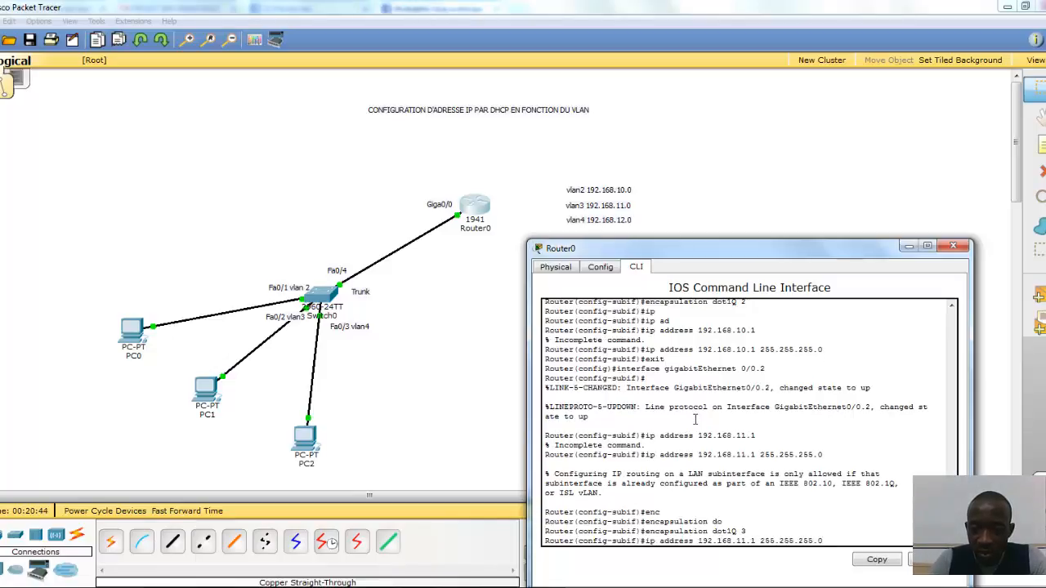
{"action": "key", "text": "Return"}
{"action": "type", "text": "exit"}
{"action": "key", "text": "Return"}
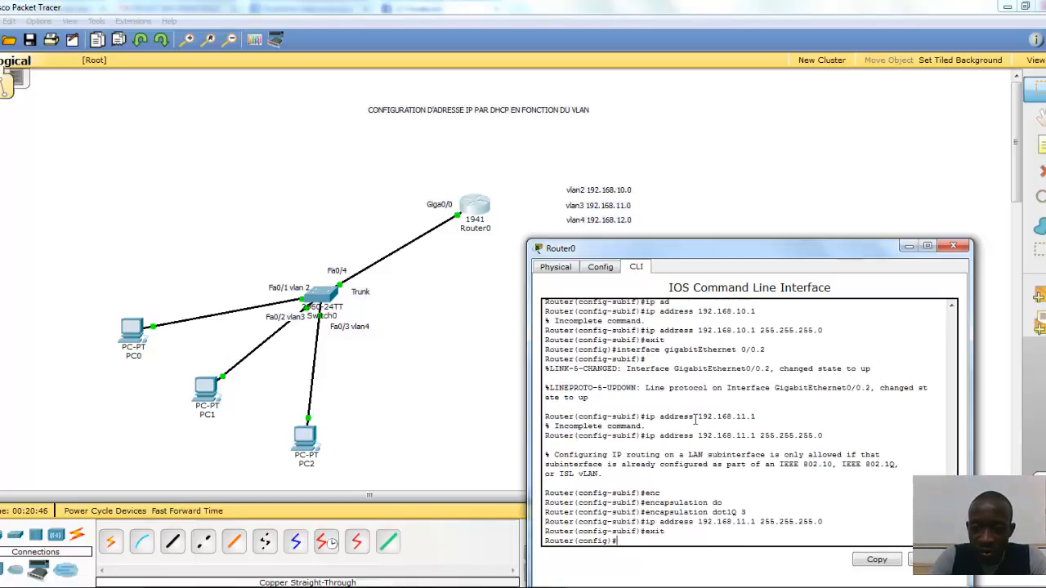
Step: Create subinterface gigabitEthernet 0/0.3 on Router0 and enter its configuration
{"action": "key", "text": "Up"}
{"action": "key", "text": "Up"}
{"action": "key", "text": "Up"}
{"action": "key", "text": "Up"}
{"action": "key", "text": "Up"}
{"action": "key", "text": "Up"}
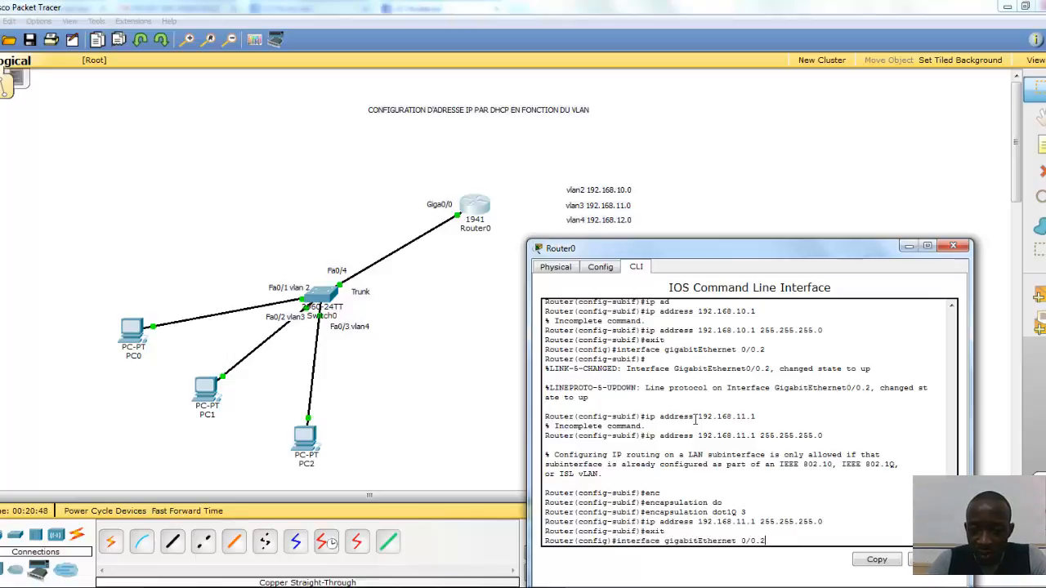
{"action": "key", "text": "BackSpace"}
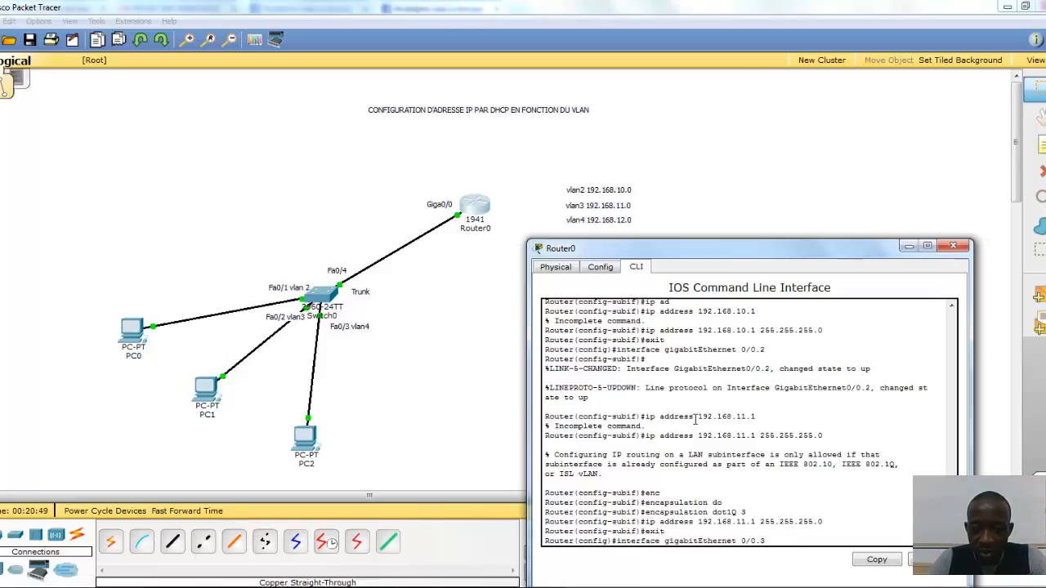
{"action": "type", "text": "3"}
{"action": "key", "text": "Return"}
{"action": "key", "text": "Return"}
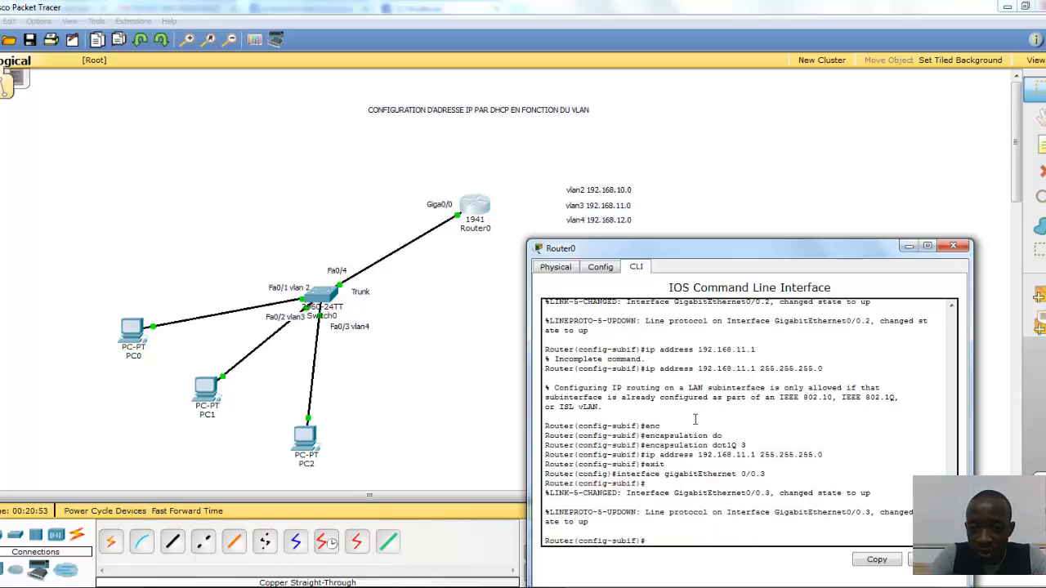
Step: Set the encapsulation of subinterface 0/0.3 to dot1Q with VLAN ID 4
{"action": "type", "text": "enc"}
{"action": "key", "text": "Tab"}
{"action": "type", "text": "do"}
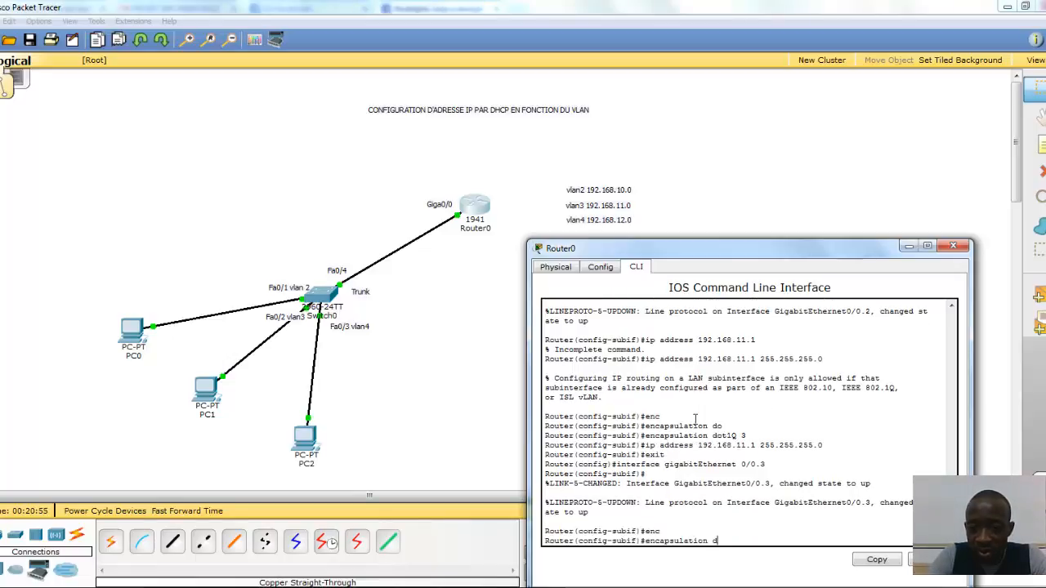
{"action": "key", "text": "Tab"}
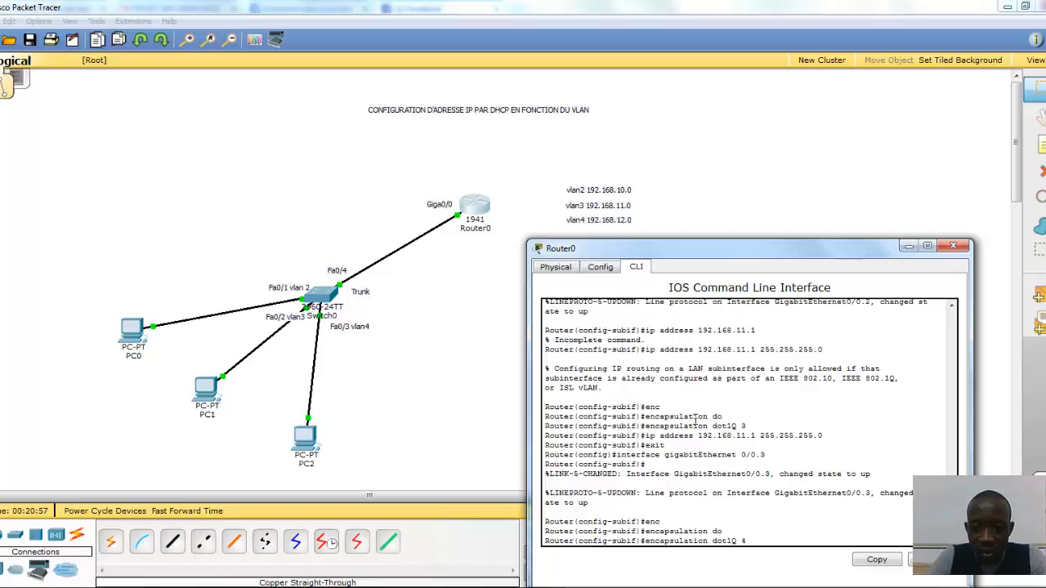
{"action": "type", "text": "4"}
{"action": "key", "text": "Return"}
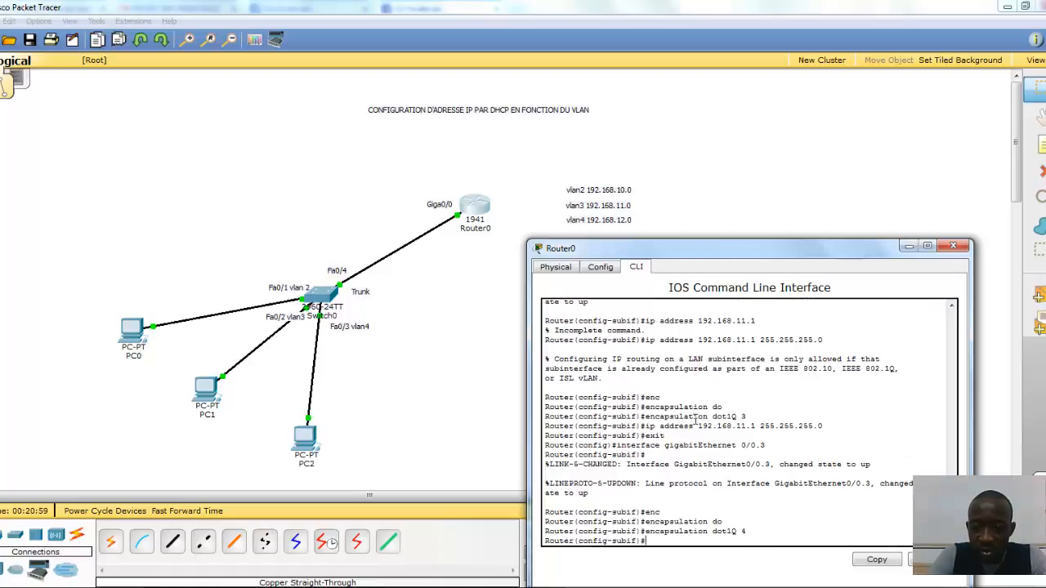
{"action": "type", "text": "int"}
{"action": "key", "text": "Tab"}
{"action": "key", "text": "BackSpace"}
{"action": "key", "text": "BackSpace"}
{"action": "key", "text": "BackSpace"}
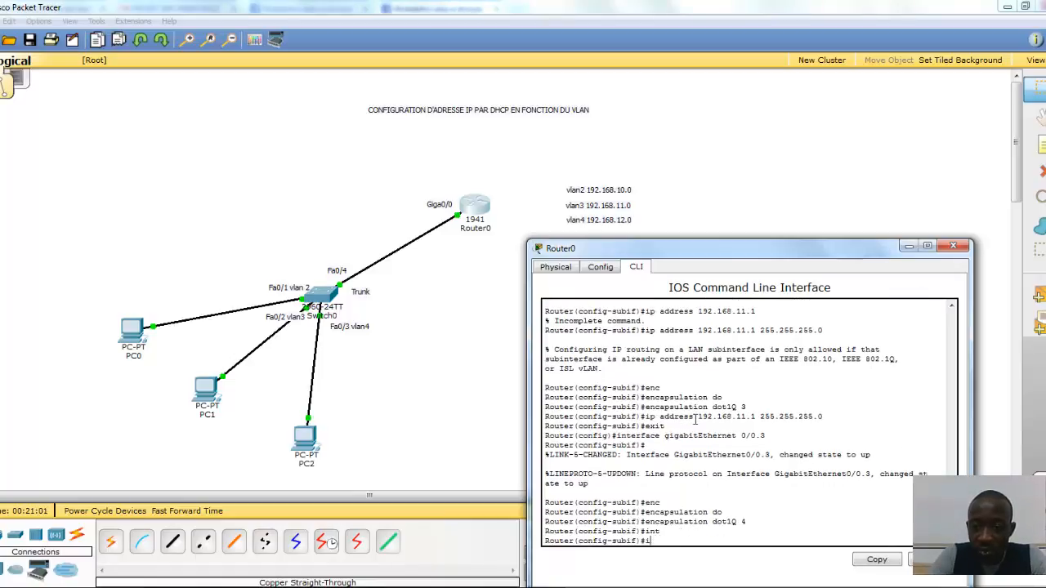
Step: Assign IP address 192.168.12.1 with mask 255.255.255.0 to subinterface 0/0.3 and exit its configuration
{"action": "type", "text": "i"}
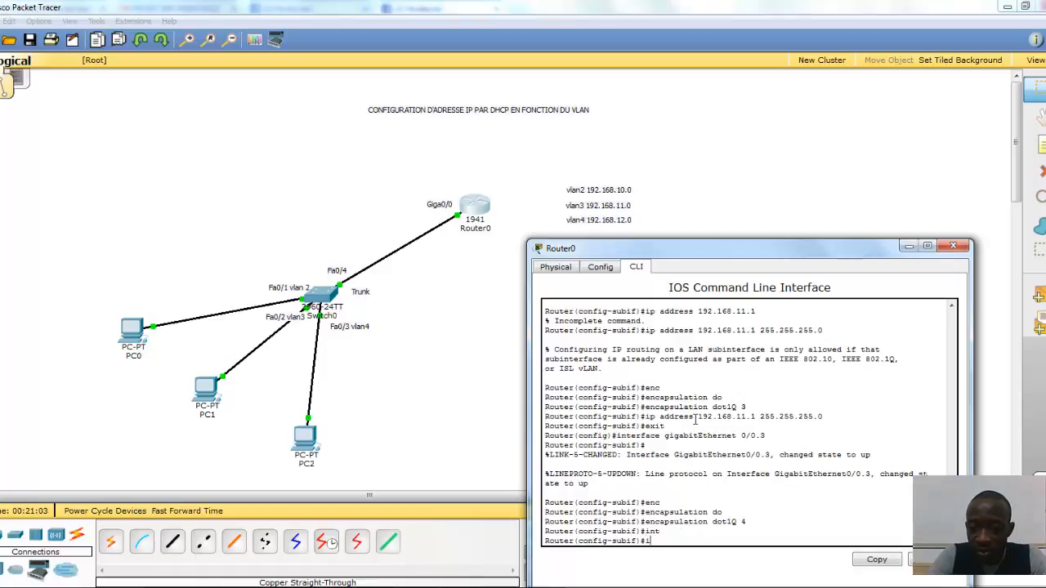
{"action": "type", "text": "p ad"}
{"action": "key", "text": "Tab"}
{"action": "type", "text": "192.1"}
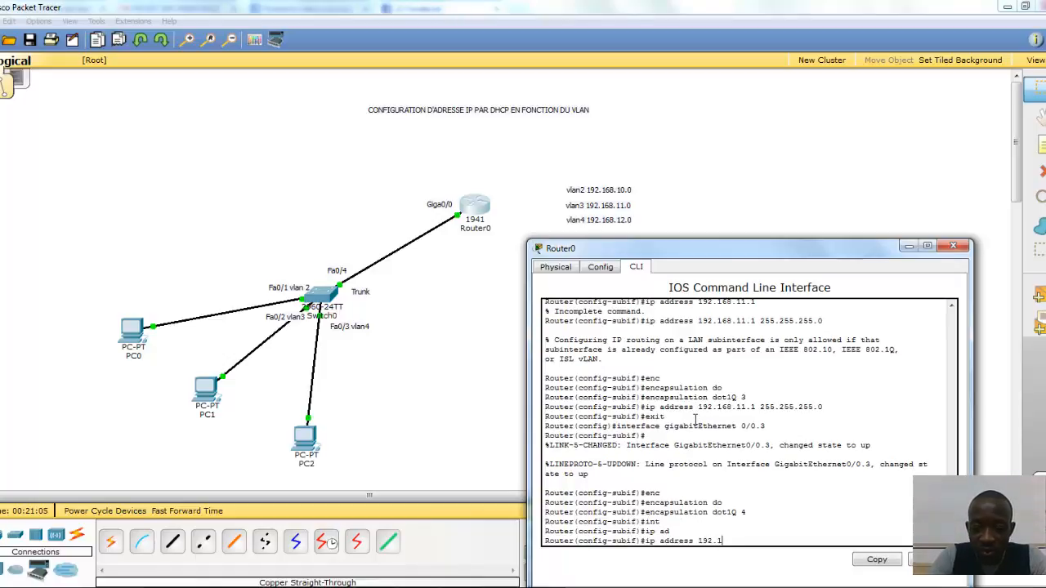
{"action": "type", "text": "68.12."}
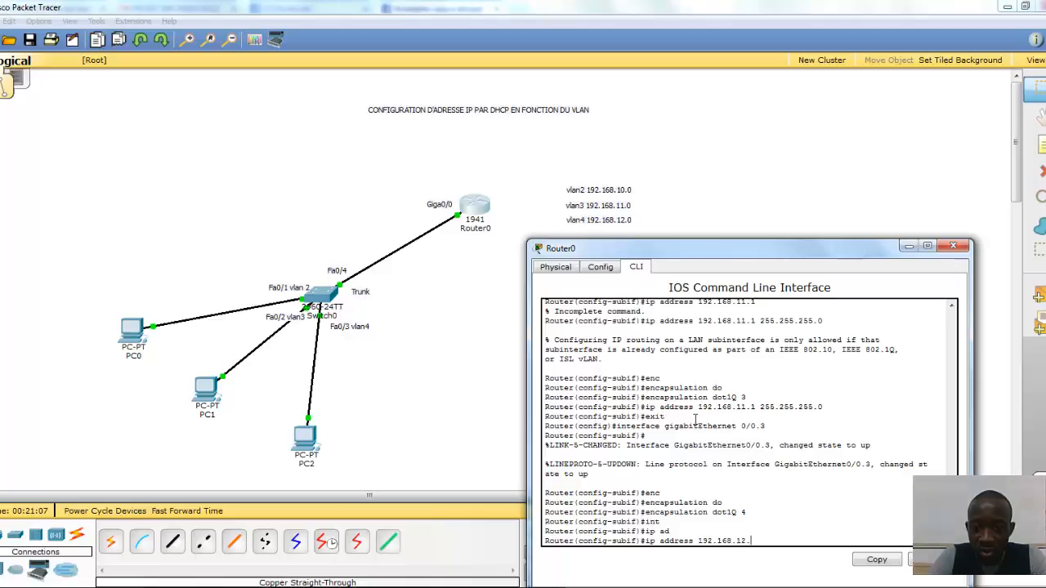
{"action": "type", "text": "1 255"}
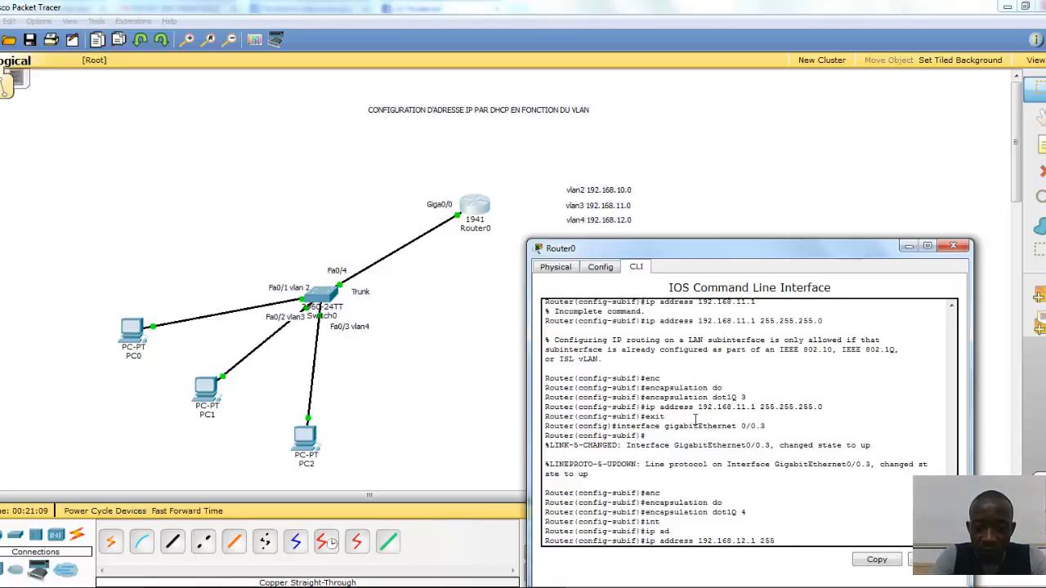
{"action": "type", "text": ".255."}
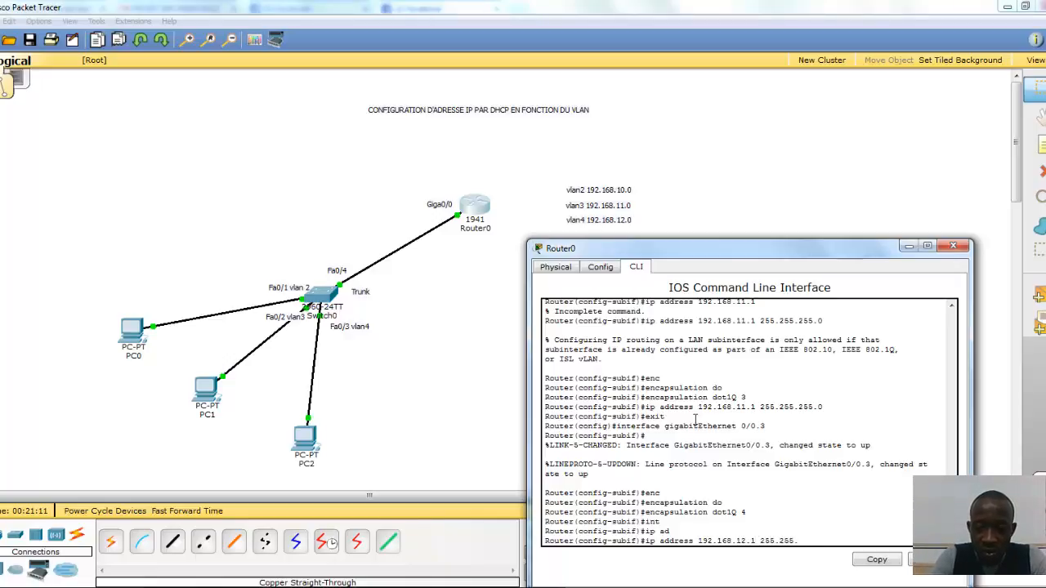
{"action": "type", "text": "255."}
{"action": "type", "text": "0"}
{"action": "key", "text": "Return"}
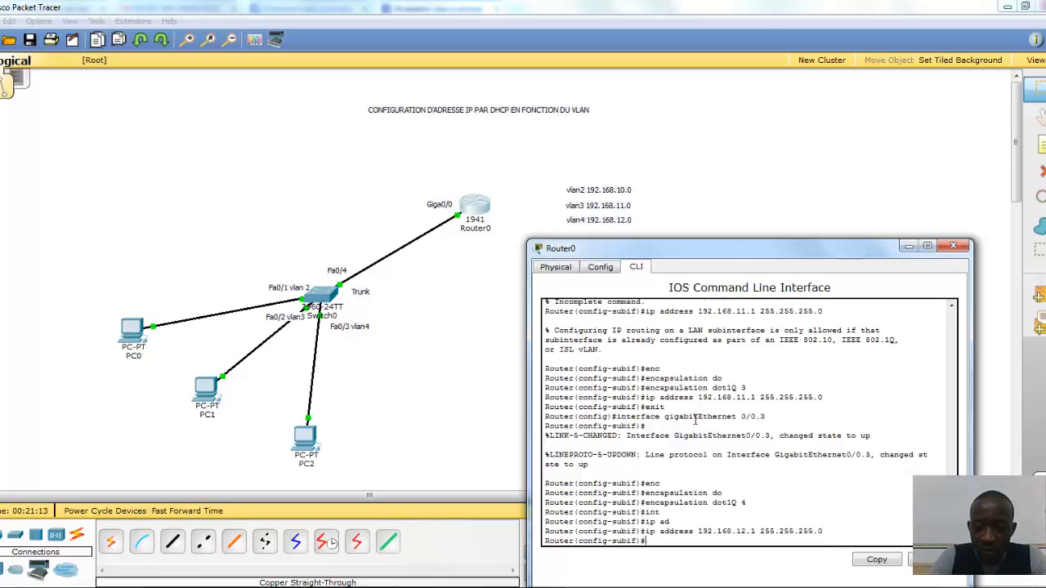
{"action": "type", "text": "exit"}
{"action": "key", "text": "Return"}
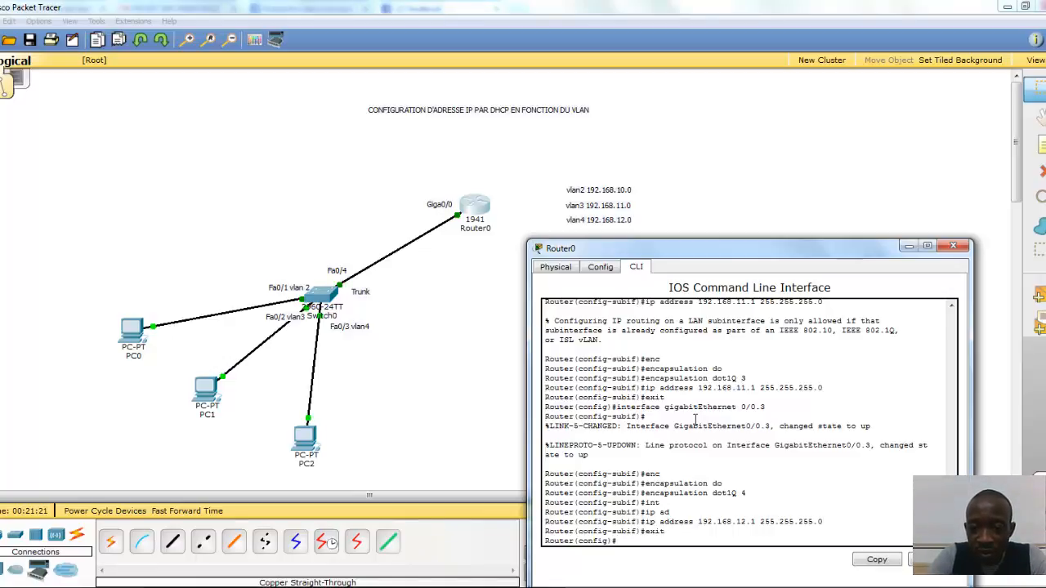
Step: Create a DHCP pool named VLAN2 on Router0 and enter its configuration
{"action": "type", "text": "dh"}
{"action": "key", "text": "Tab"}
{"action": "type", "text": "po"}
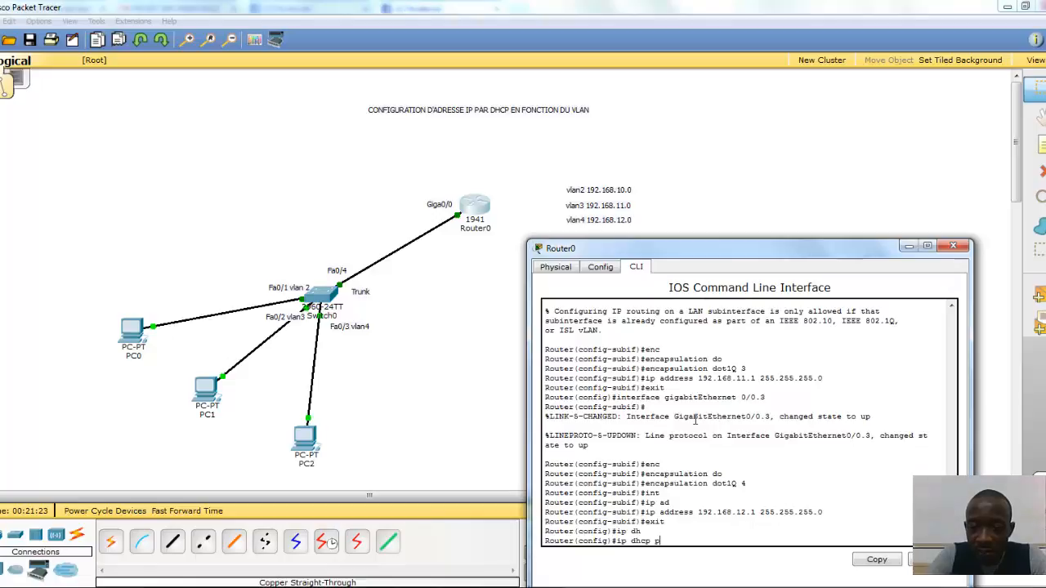
{"action": "key", "text": "Tab"}
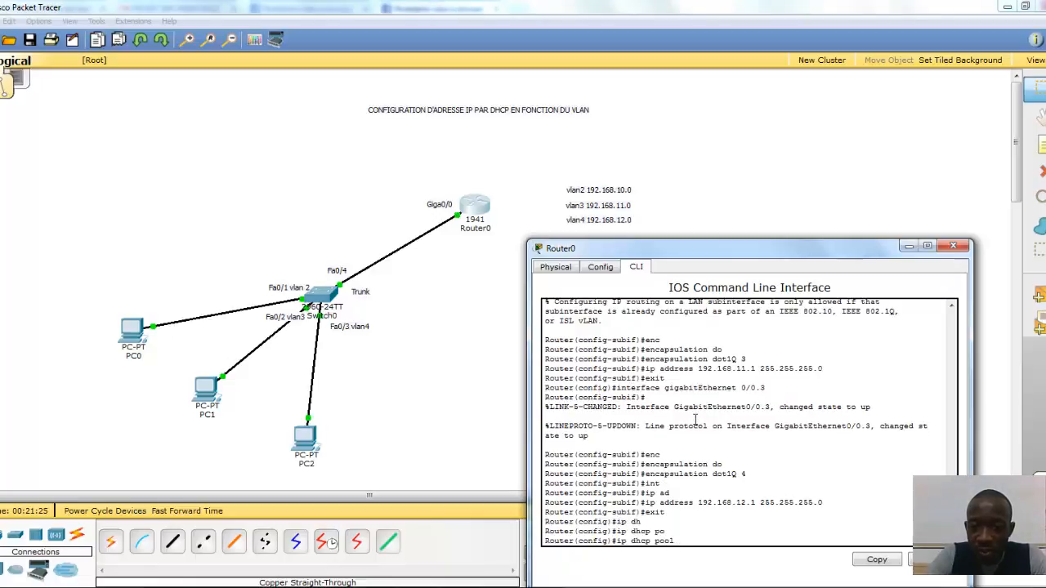
{"action": "type", "text": "VLAN"}
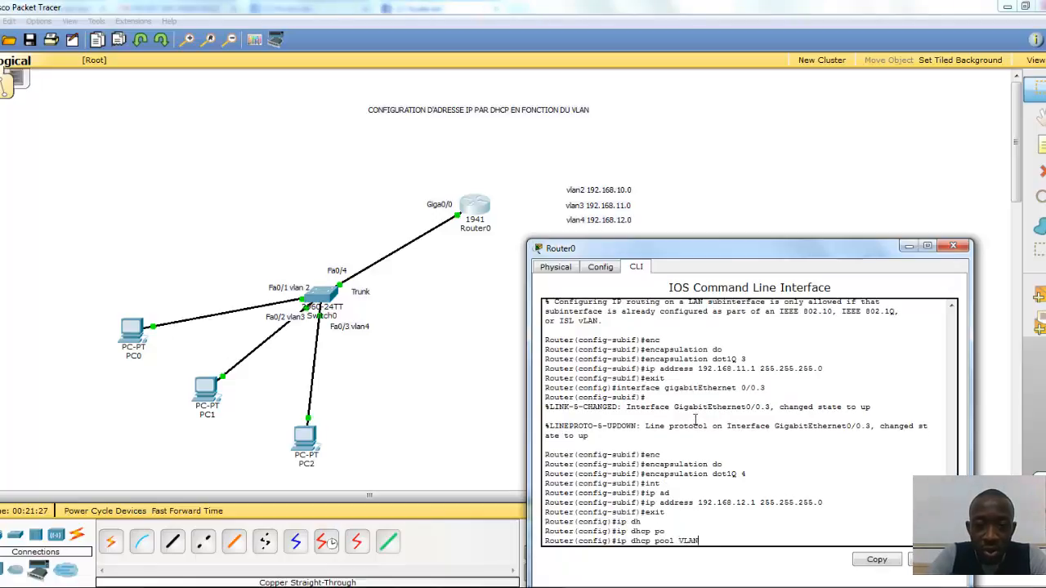
{"action": "type", "text": "2"}
{"action": "key", "text": "Return"}
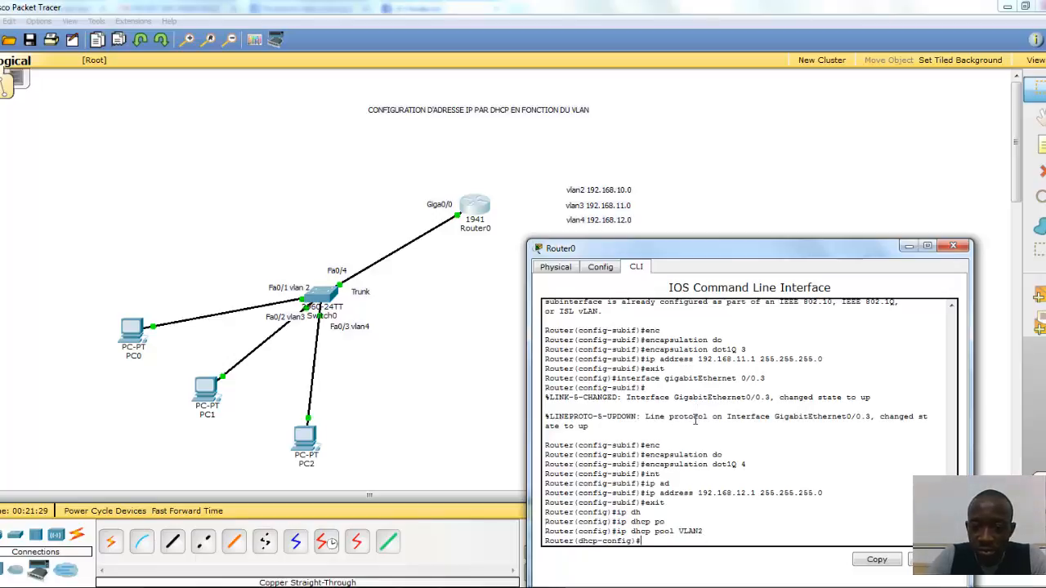
Step: Set the VLAN2 pool's network to 192.168.10.0 with mask 255.255.255.0 and exit the pool configuration
{"action": "type", "text": "ne"}
{"action": "key", "text": "Tab"}
{"action": "type", "text": "19"}
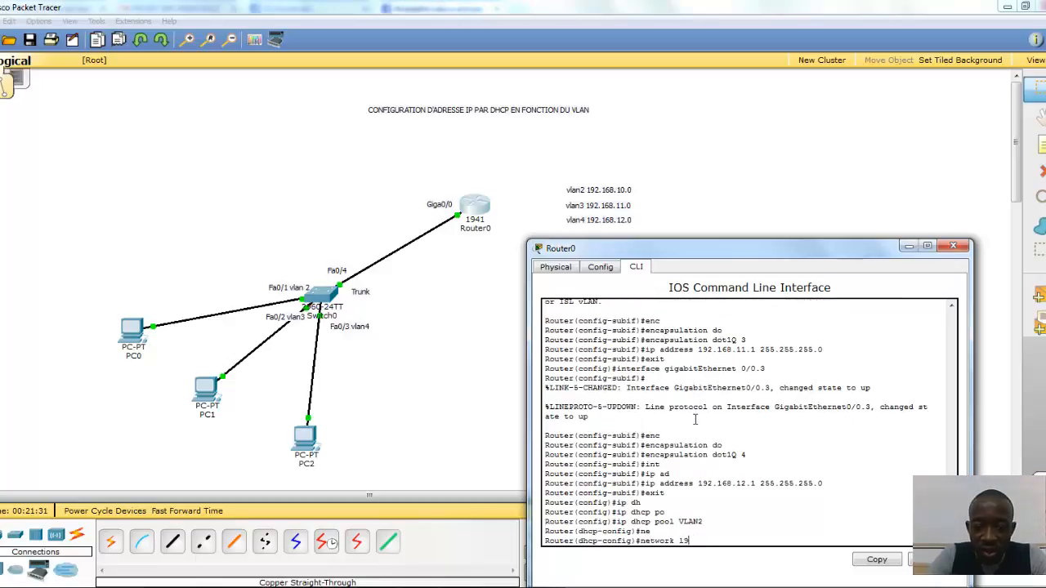
{"action": "type", "text": "2.168.1"}
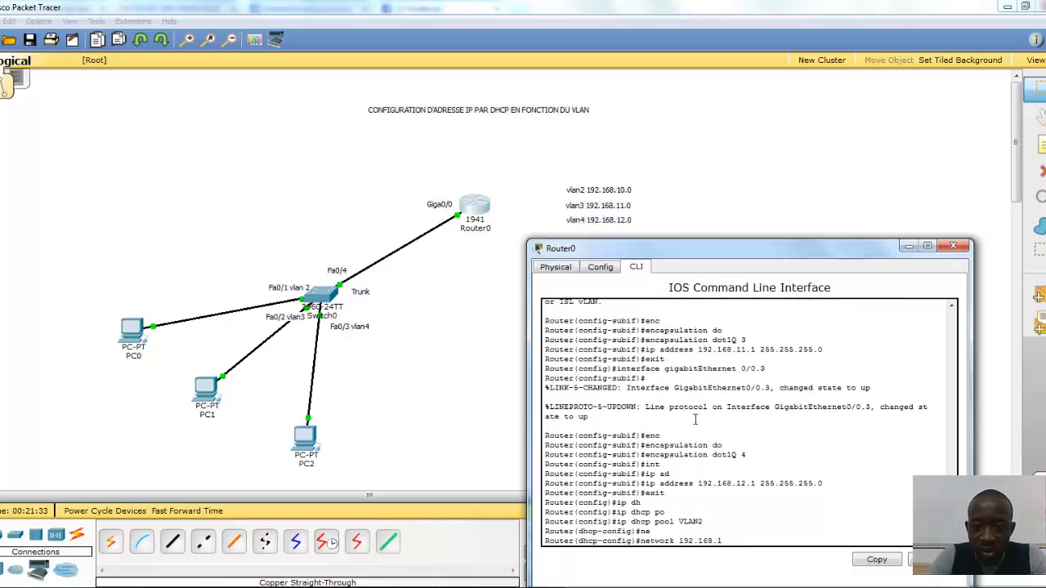
{"action": "type", "text": "0.0"}
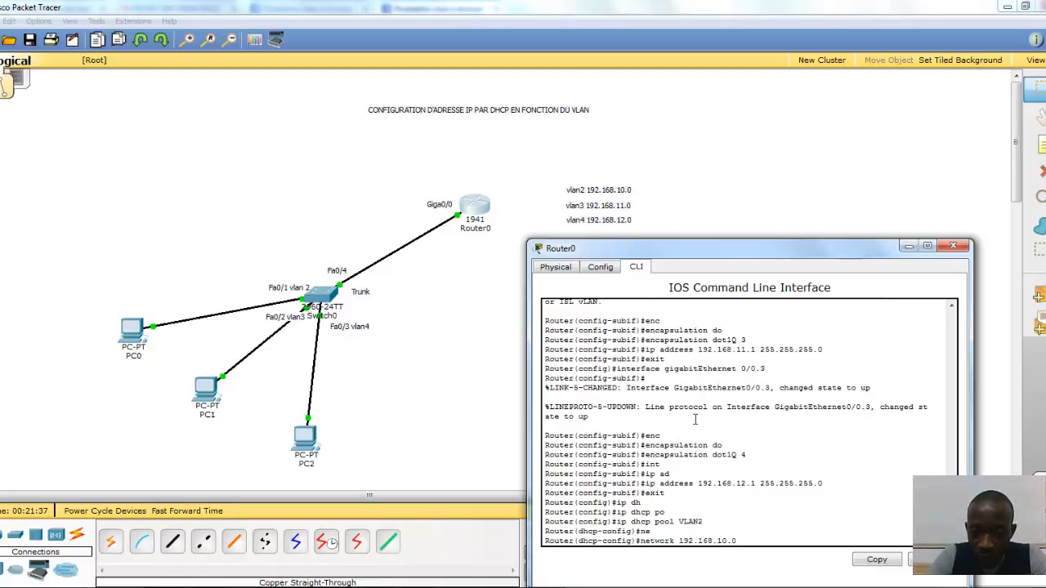
{"action": "type", "text": " ?255"}
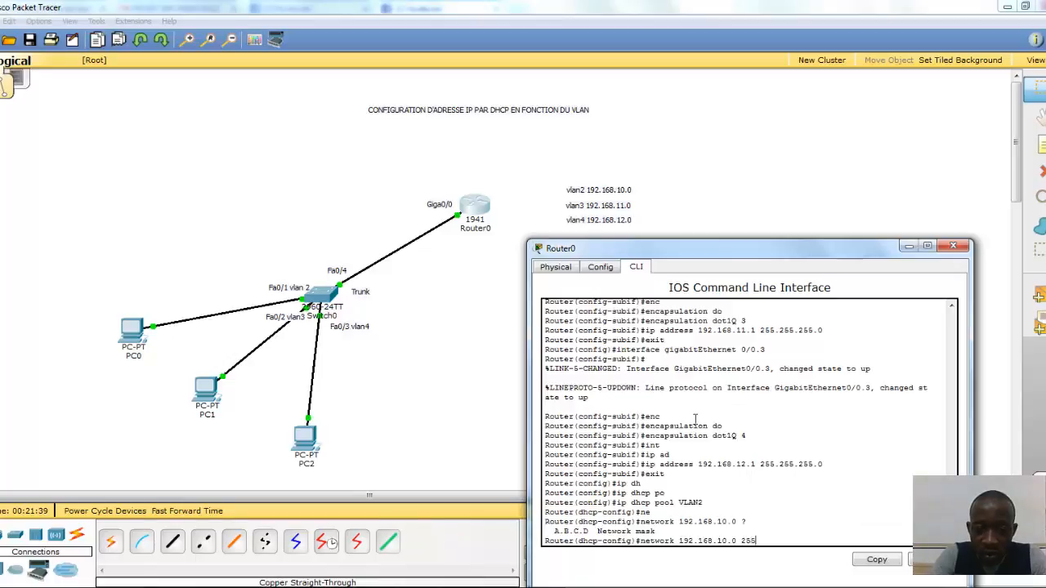
{"action": "type", "text": ".255.255."}
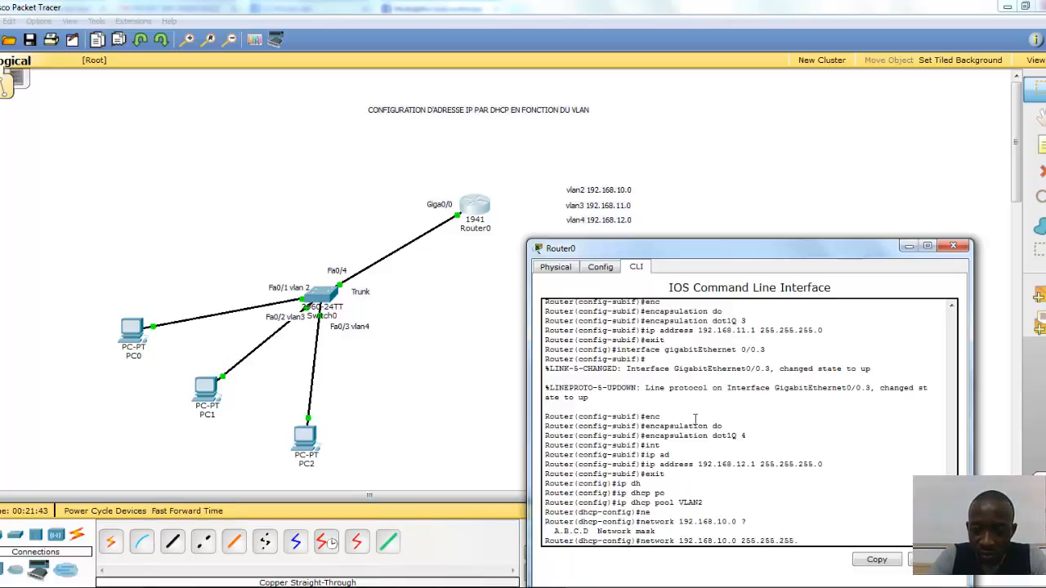
{"action": "type", "text": "0"}
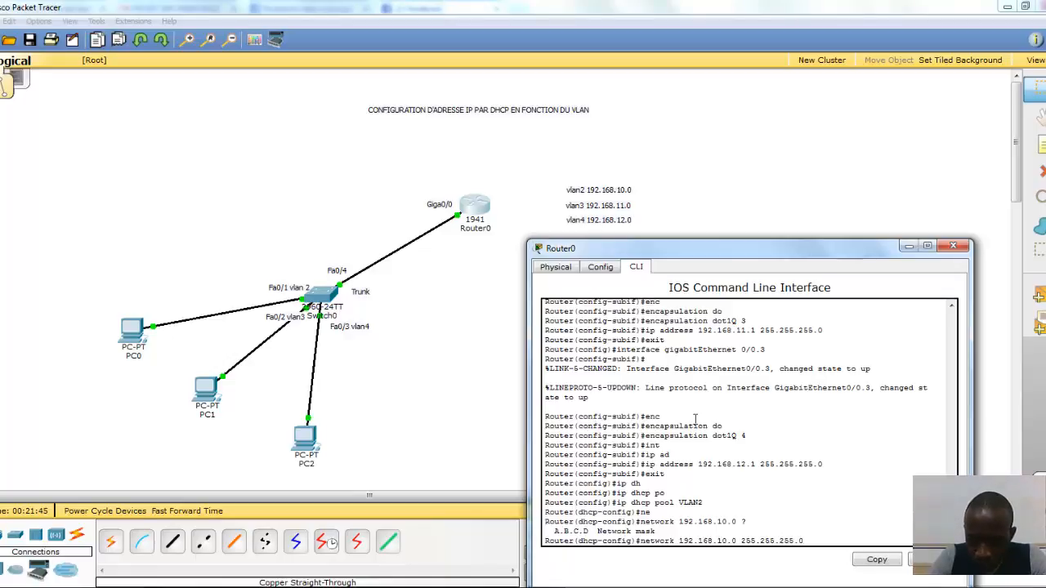
{"action": "key", "text": "Return"}
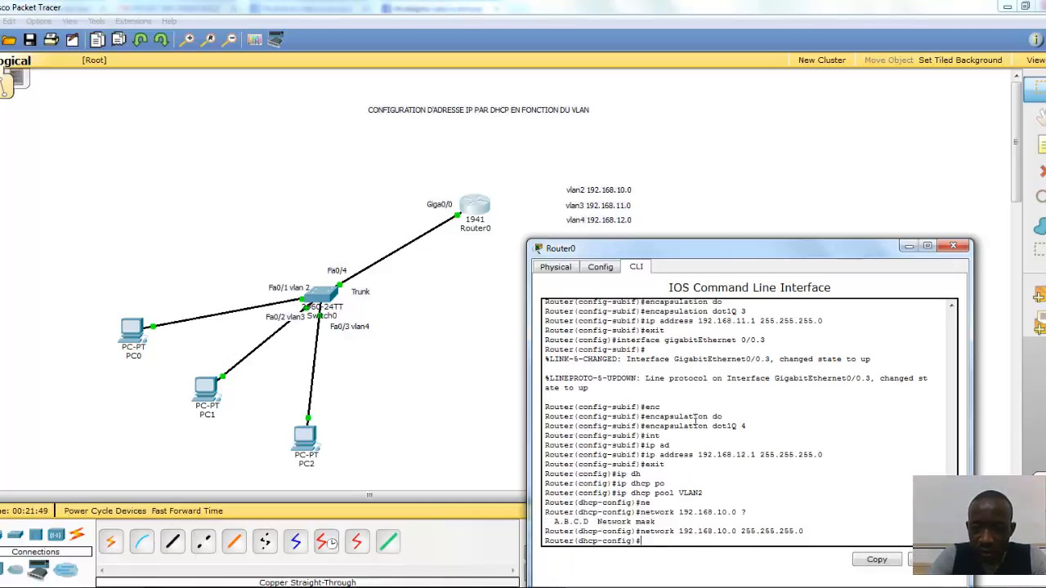
{"action": "type", "text": "exit"}
{"action": "key", "text": "Return"}
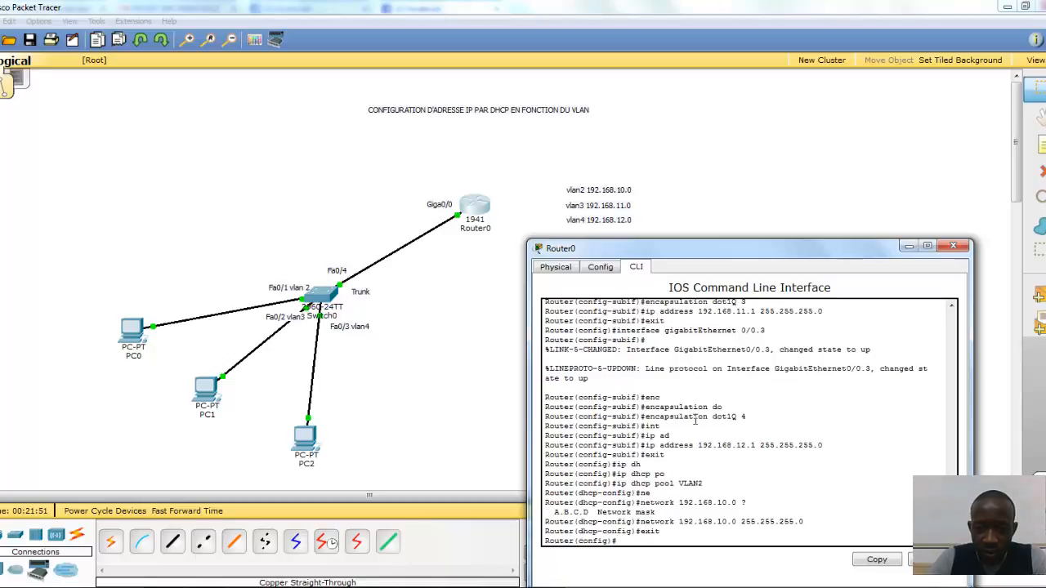
Step: Create a DHCP pool named VLAN3 on Router0 and enter its configuration
{"action": "type", "text": "ip dh"}
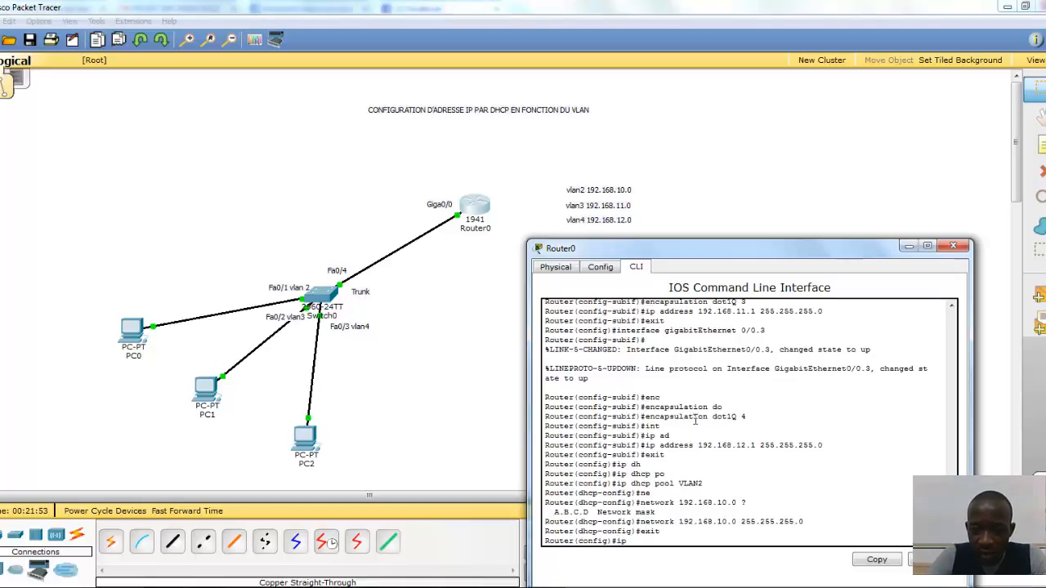
{"action": "key", "text": "Tab"}
{"action": "type", "text": "po"}
{"action": "type", "text": "o"}
{"action": "key", "text": "Tab"}
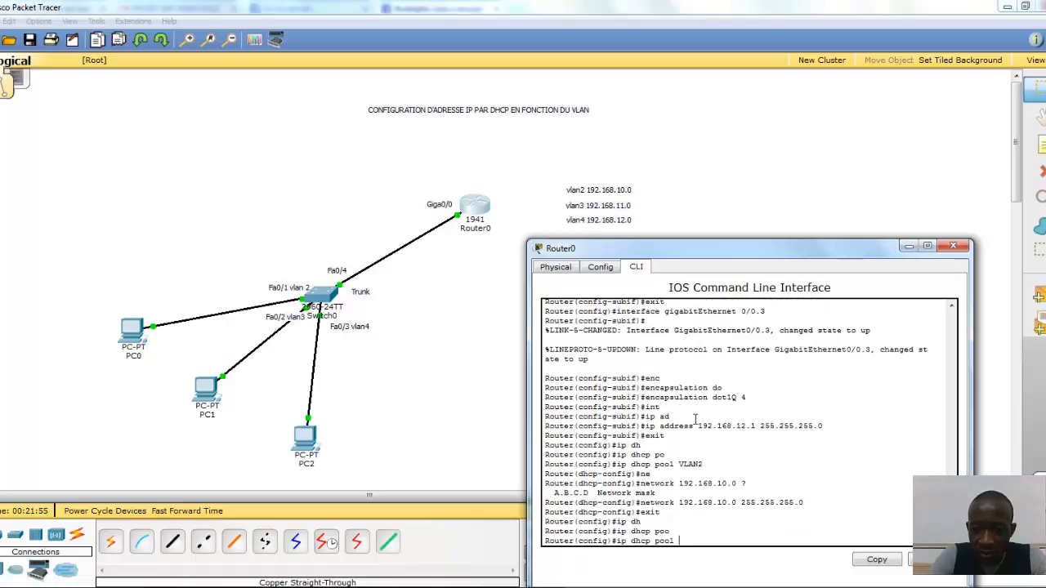
{"action": "type", "text": "VLAN"}
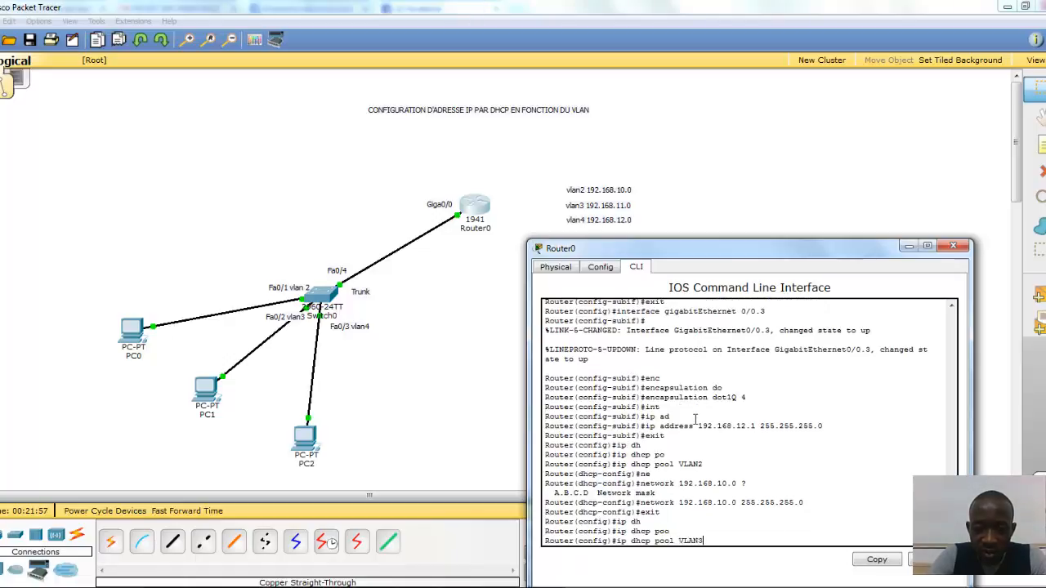
{"action": "type", "text": "3"}
{"action": "key", "text": "Return"}
Step: Set the VLAN3 pool's network to 192.168.11.0 with mask 255.255.255.0 and exit the pool configuration
{"action": "key", "text": "Up"}
{"action": "key", "text": "Up"}
{"action": "key", "text": "Up"}
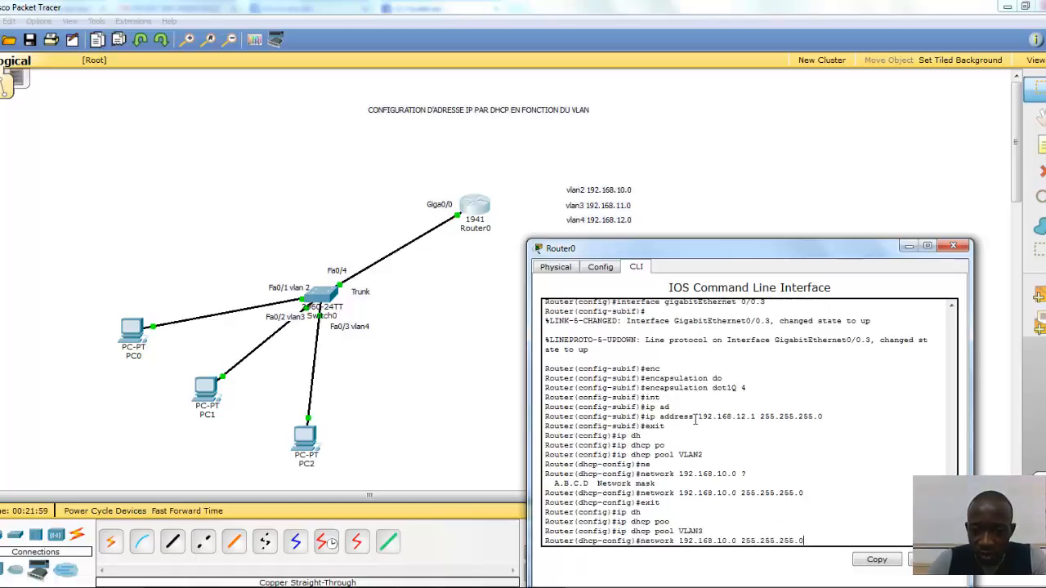
{"action": "key", "text": "Left"}
{"action": "key", "text": "Left"}
{"action": "key", "text": "Left"}
{"action": "key", "text": "Left"}
{"action": "key", "text": "Left"}
{"action": "key", "text": "Left"}
{"action": "key", "text": "Left"}
{"action": "key", "text": "Left"}
{"action": "key", "text": "Left"}
{"action": "key", "text": "Left"}
{"action": "key", "text": "Left"}
{"action": "key", "text": "Left"}
{"action": "key", "text": "Left"}
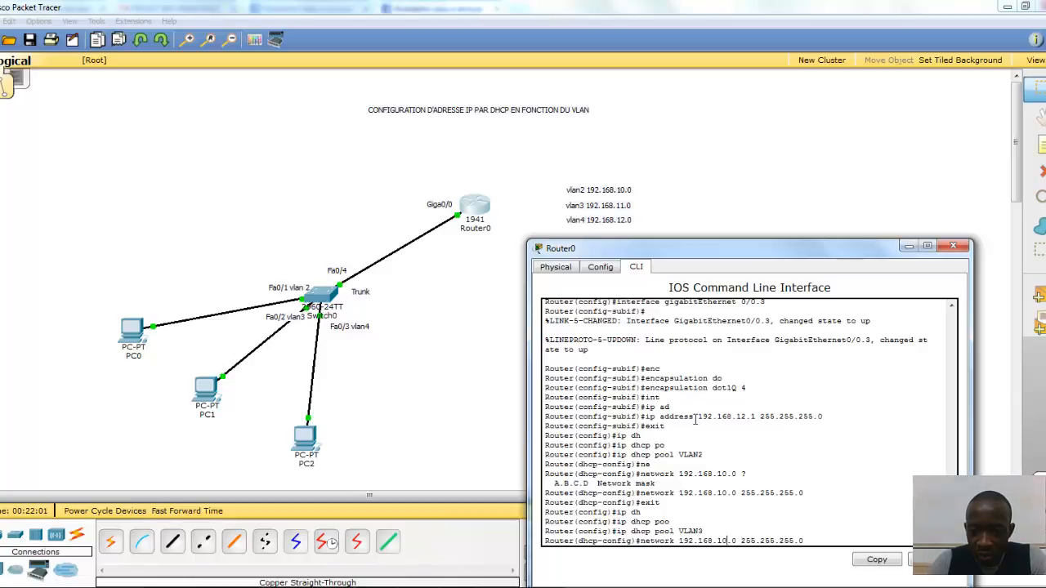
{"action": "key", "text": "BackSpace"}
{"action": "type", "text": "1"}
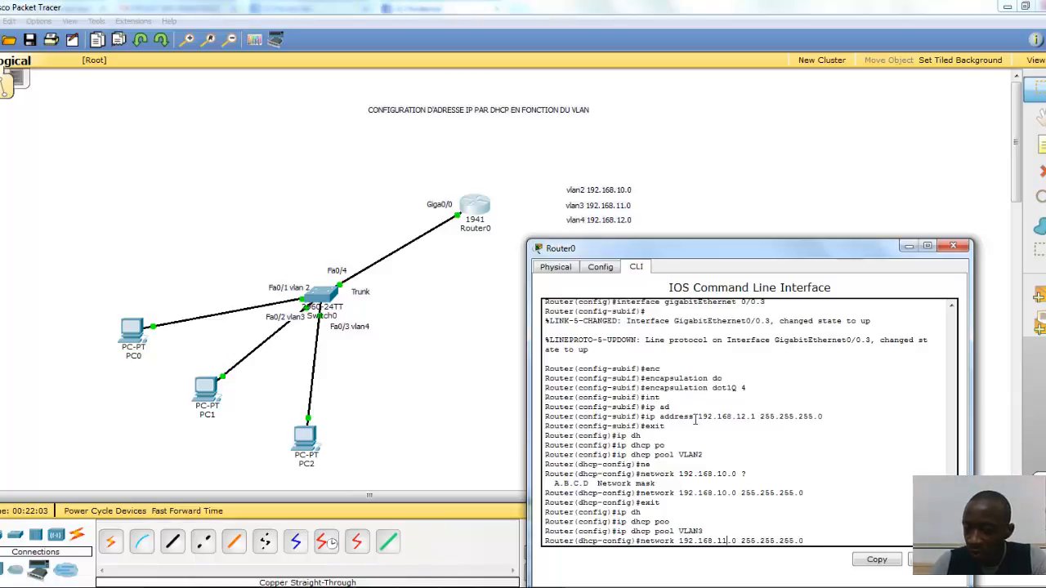
{"action": "key", "text": "Return"}
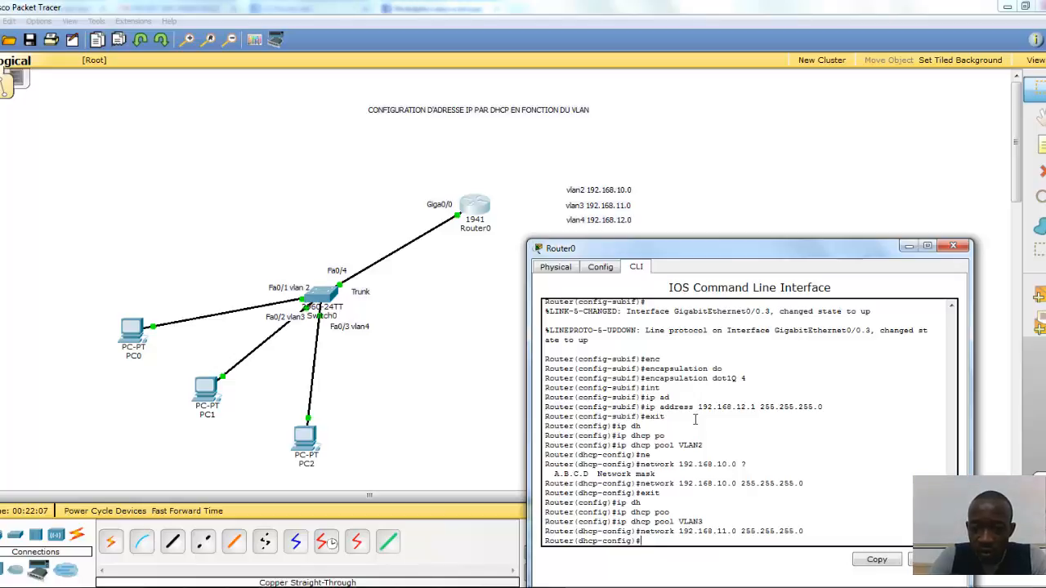
{"action": "type", "text": "exit"}
{"action": "key", "text": "Return"}
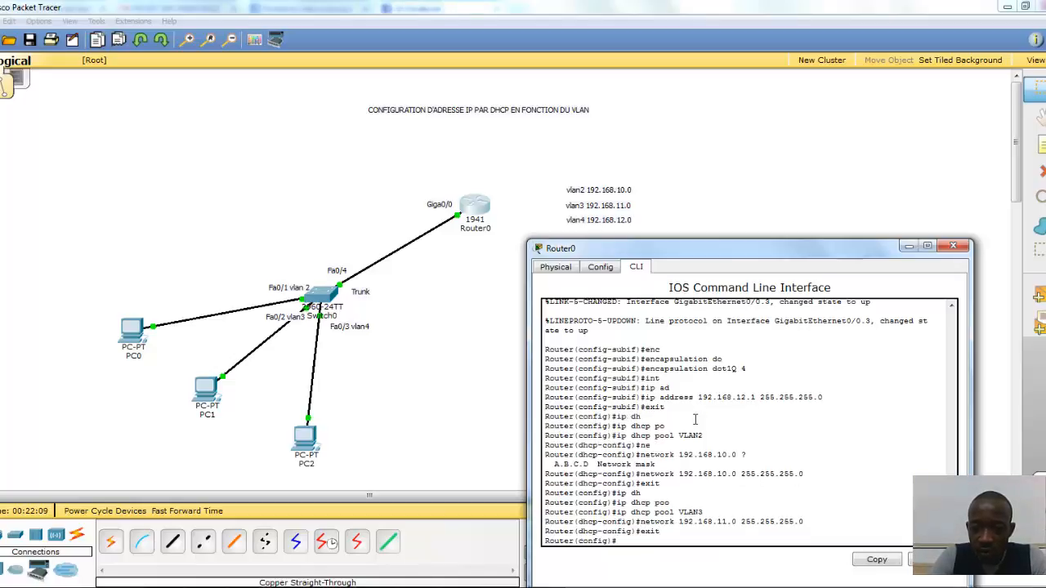
Step: Create a DHCP pool named VLAN4 on Router0 and enter its configuration
{"action": "key", "text": "Up"}
{"action": "key", "text": "Up"}
{"action": "key", "text": "Up"}
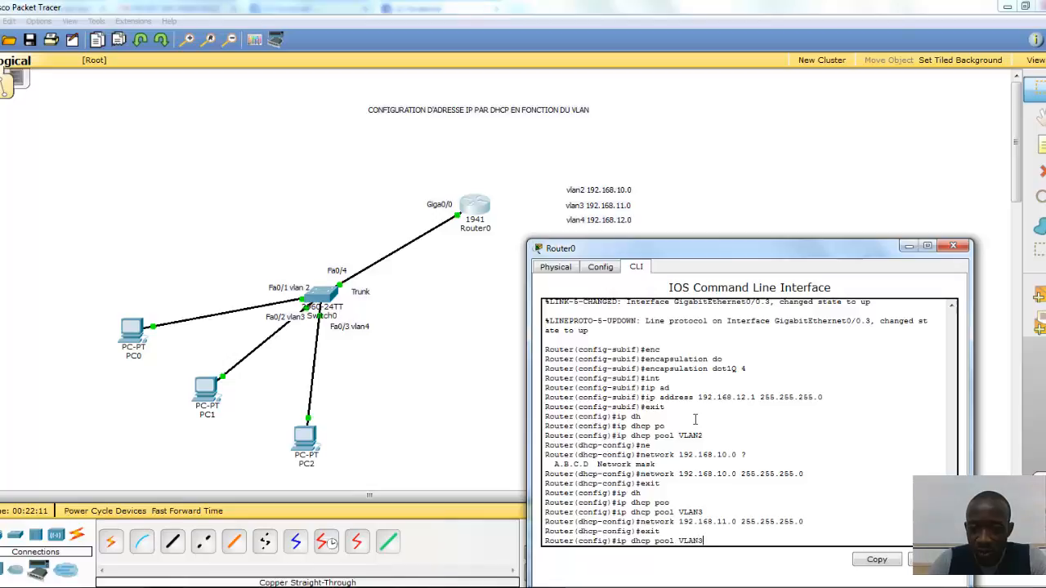
{"action": "key", "text": "BackSpace"}
{"action": "type", "text": "4"}
{"action": "key", "text": "Return"}
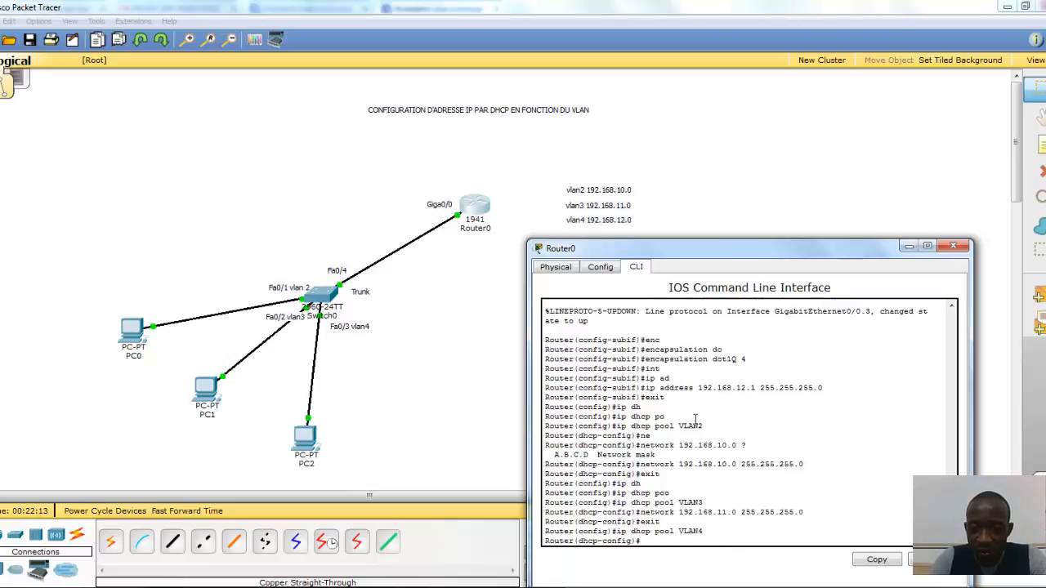
Step: Set the VLAN4 pool's network to 192.168.12.0 with mask 255.255.255.0 and exit the pool configuration
{"action": "key", "text": "Up"}
{"action": "key", "text": "Up"}
{"action": "key", "text": "Up"}
{"action": "key", "text": "Up"}
{"action": "key", "text": "Down"}
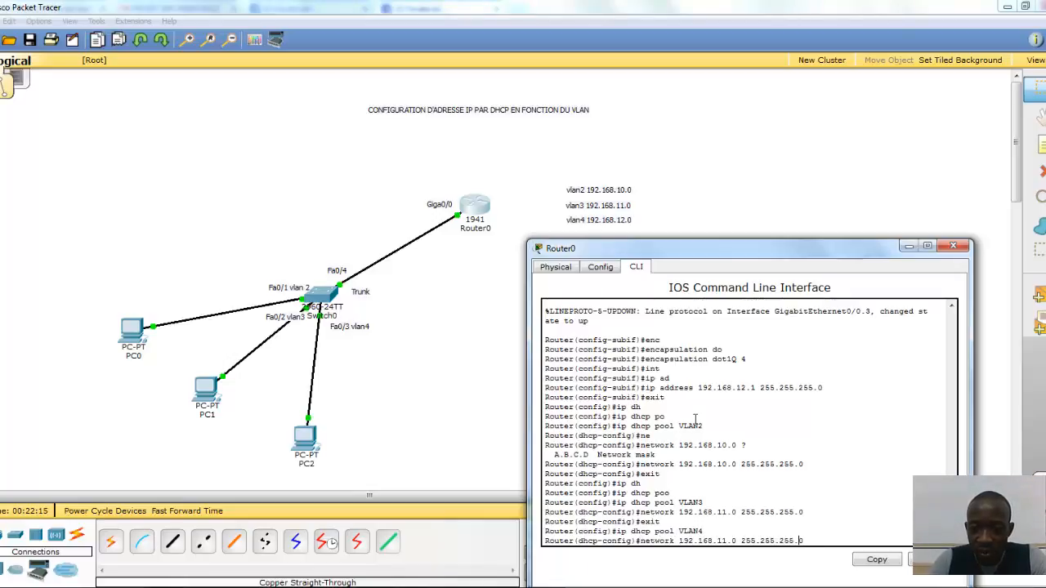
{"action": "key", "text": "Left"}
{"action": "key", "text": "Left"}
{"action": "key", "text": "Left"}
{"action": "key", "text": "Left"}
{"action": "key", "text": "Left"}
{"action": "key", "text": "Left"}
{"action": "key", "text": "Left"}
{"action": "key", "text": "Left"}
{"action": "key", "text": "Left"}
{"action": "key", "text": "Left"}
{"action": "key", "text": "Left"}
{"action": "key", "text": "Left"}
{"action": "key", "text": "Left"}
{"action": "key", "text": "Left"}
{"action": "key", "text": "BackSpace"}
{"action": "type", "text": "2"}
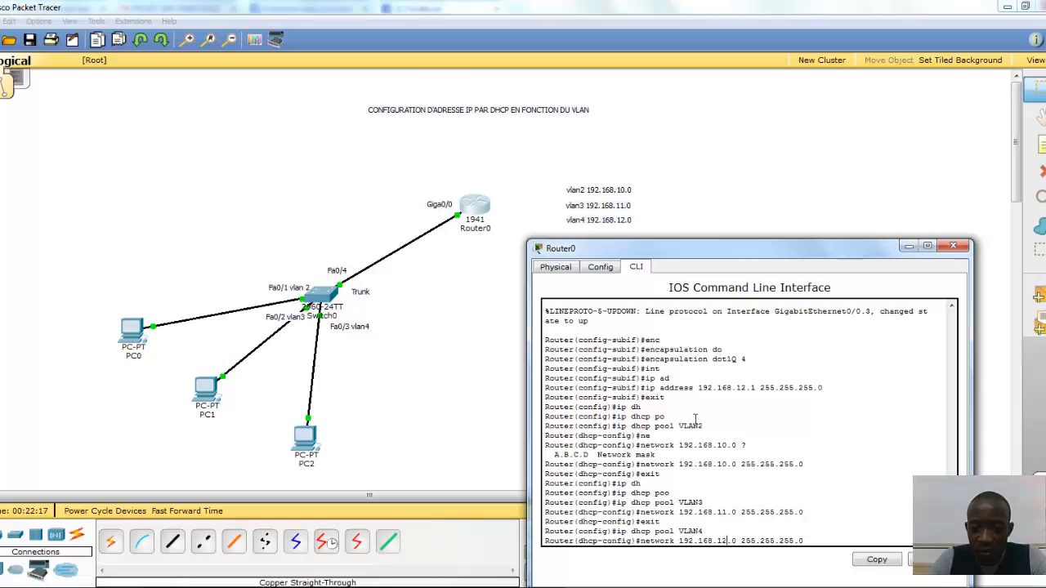
{"action": "key", "text": "Return"}
{"action": "type", "text": "exit"}
{"action": "key", "text": "Return"}
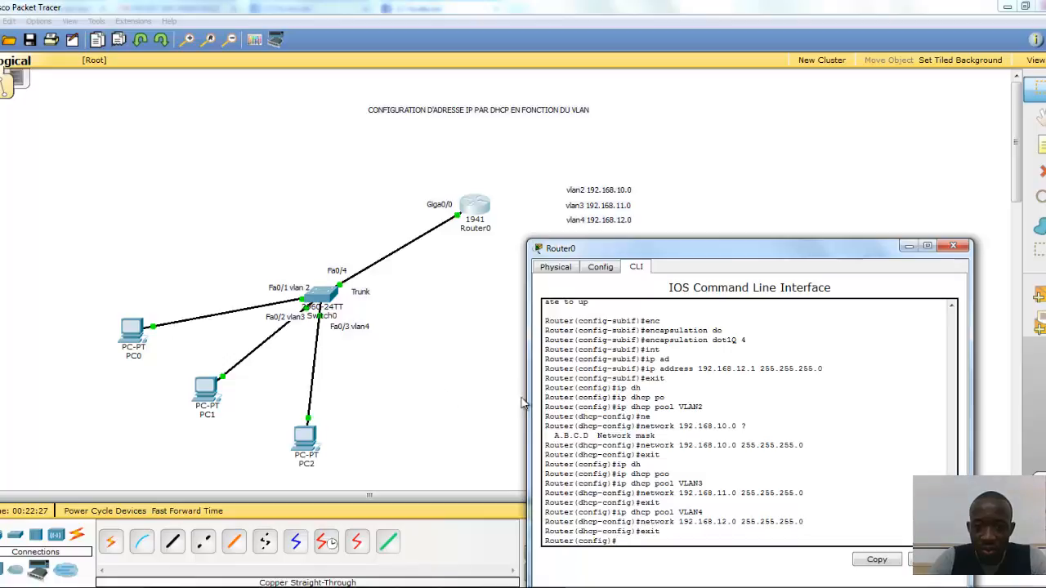
Step: Switch PC0's IPv4 configuration to DHCP and close its device window
{"action": "left_click", "coordinate": [134, 330]}
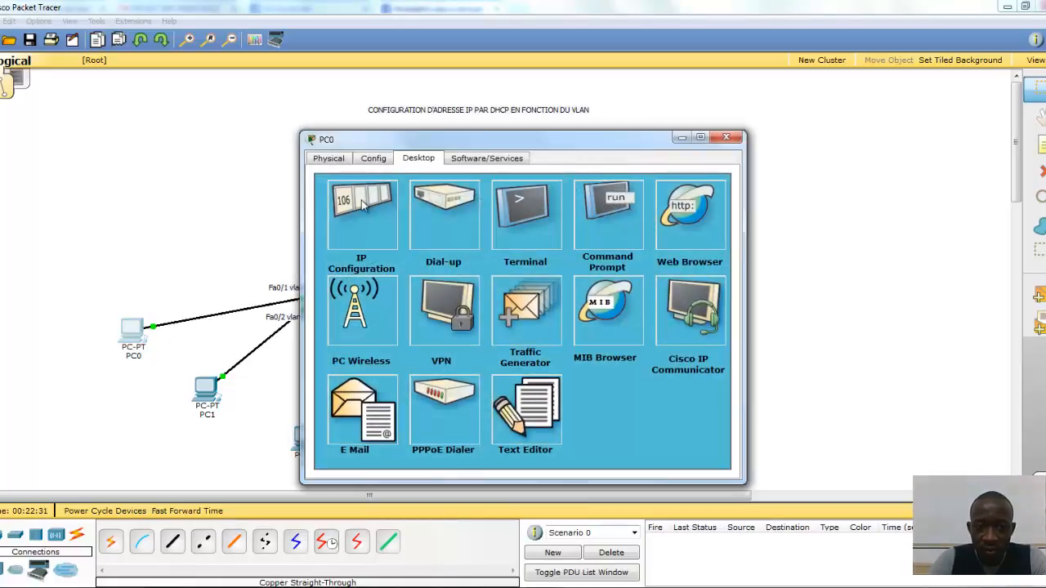
{"action": "left_click", "coordinate": [364, 206]}
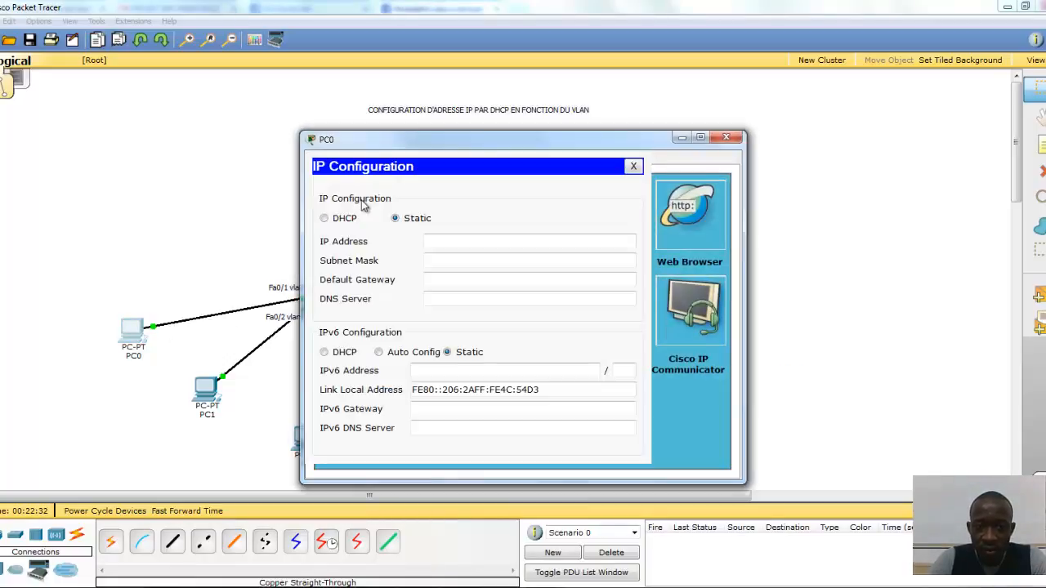
{"action": "left_click", "coordinate": [325, 219]}
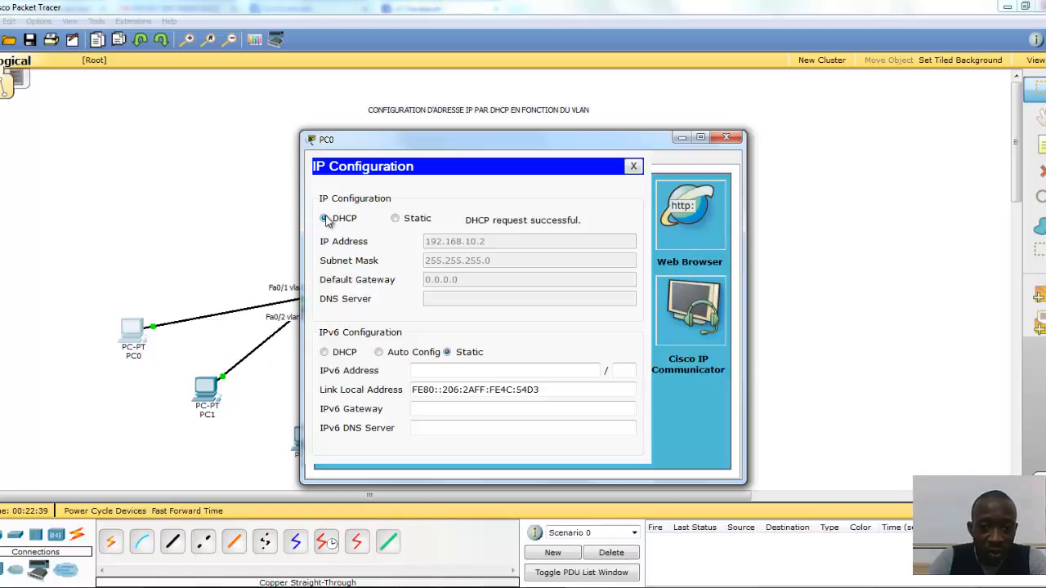
{"action": "left_click", "coordinate": [726, 138]}
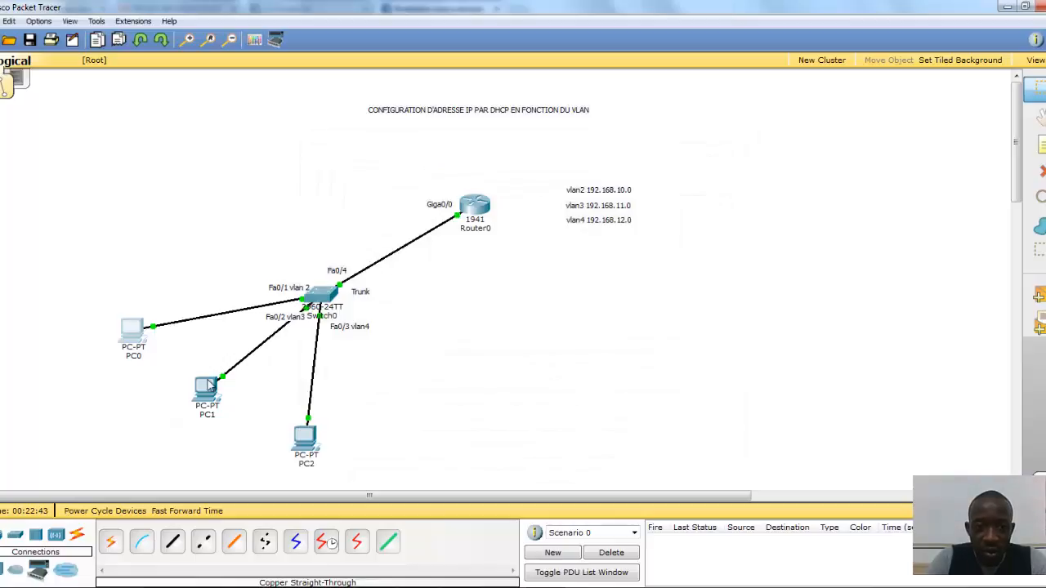
Step: Switch PC1's IPv4 configuration to DHCP and close its device window
{"action": "left_click", "coordinate": [208, 388]}
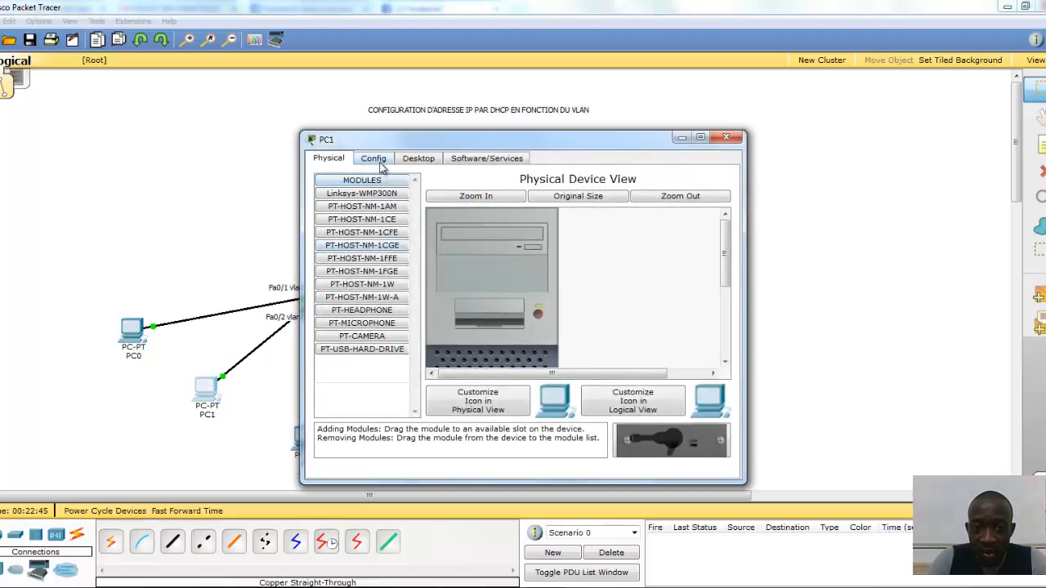
{"action": "left_click", "coordinate": [377, 160]}
{"action": "left_click", "coordinate": [407, 162]}
{"action": "left_click", "coordinate": [374, 205]}
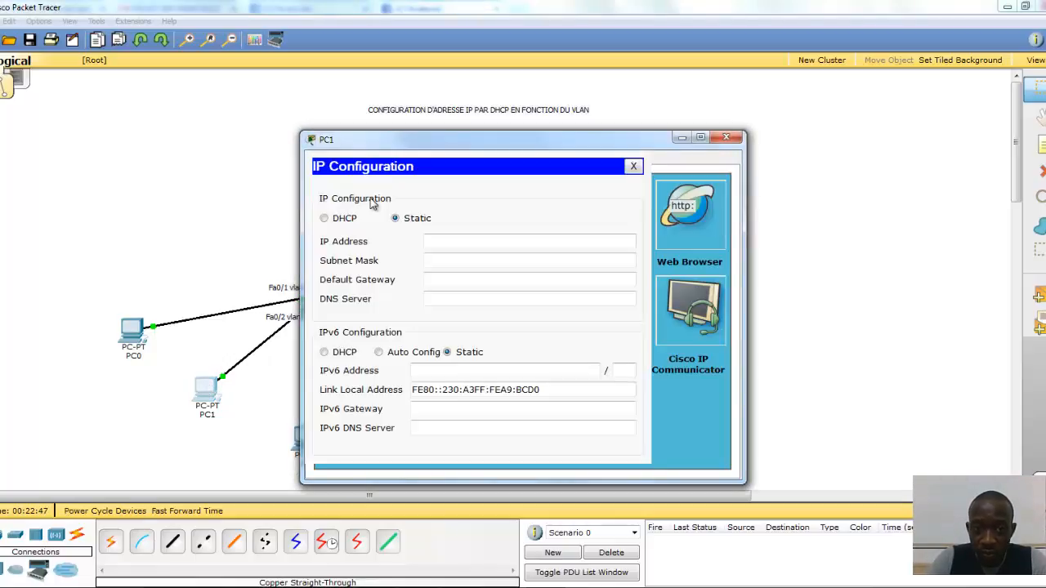
{"action": "left_click", "coordinate": [335, 222]}
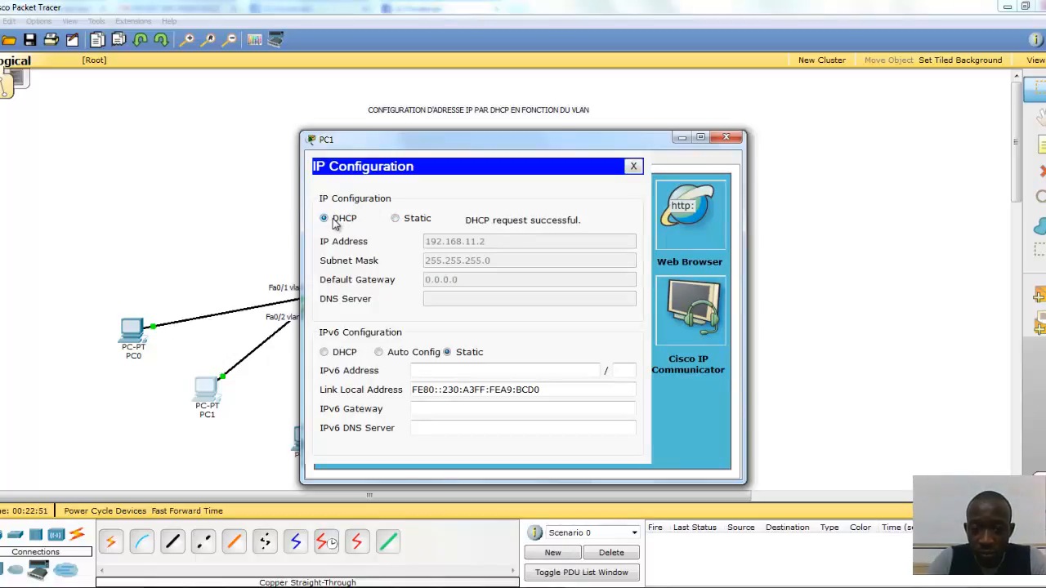
{"action": "left_click", "coordinate": [725, 137]}
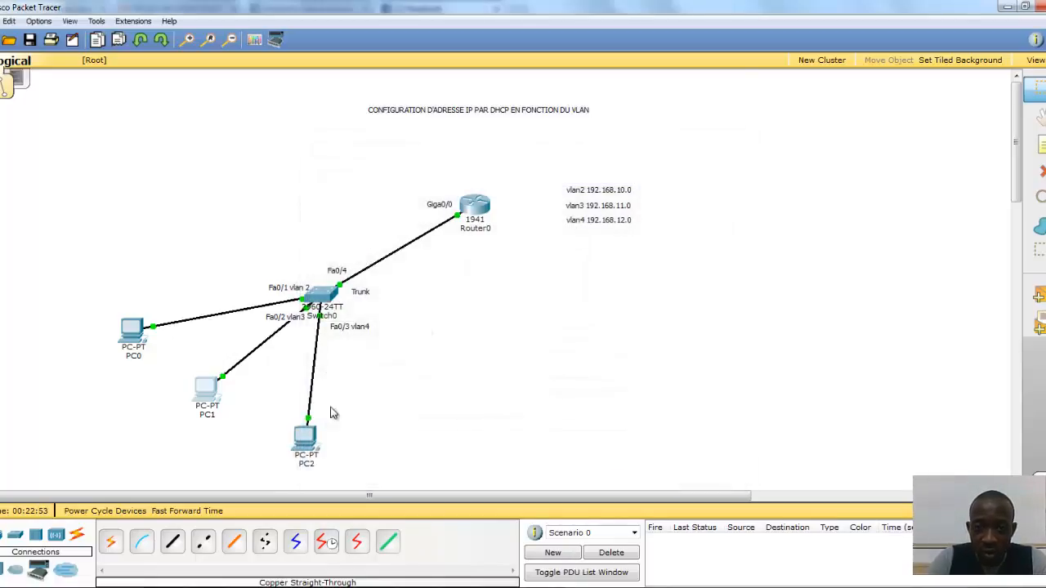
Step: Switch PC2's IPv4 configuration to DHCP and close its device window
{"action": "left_click", "coordinate": [307, 439]}
{"action": "left_click", "coordinate": [373, 158]}
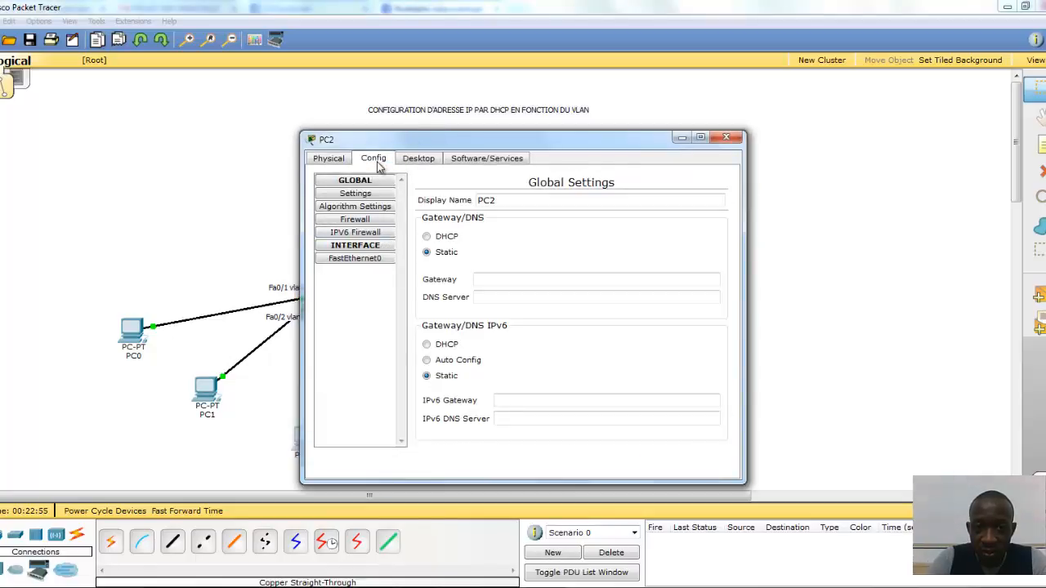
{"action": "left_click", "coordinate": [418, 158]}
{"action": "left_click", "coordinate": [363, 204]}
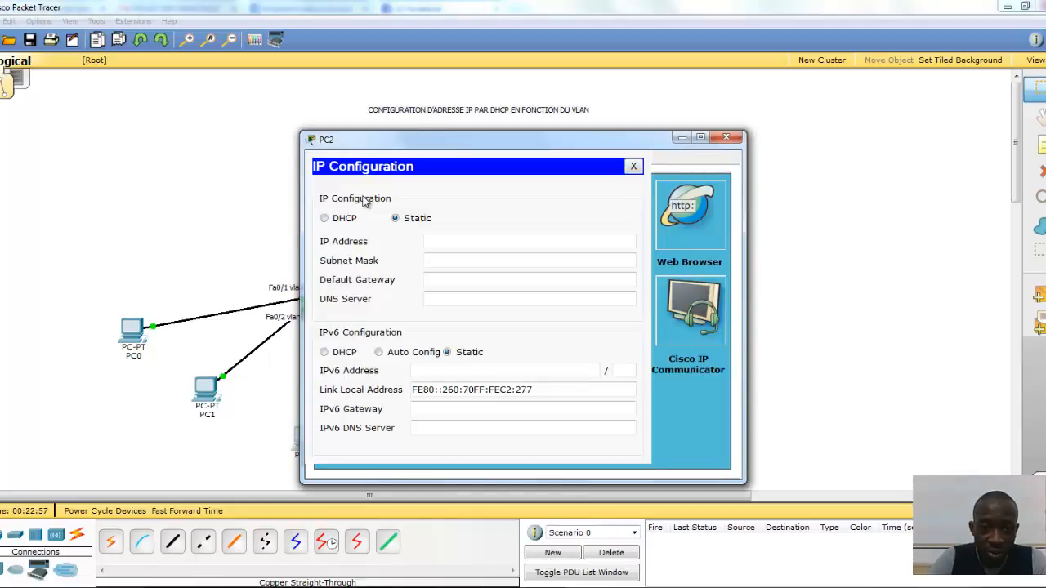
{"action": "left_click", "coordinate": [325, 219]}
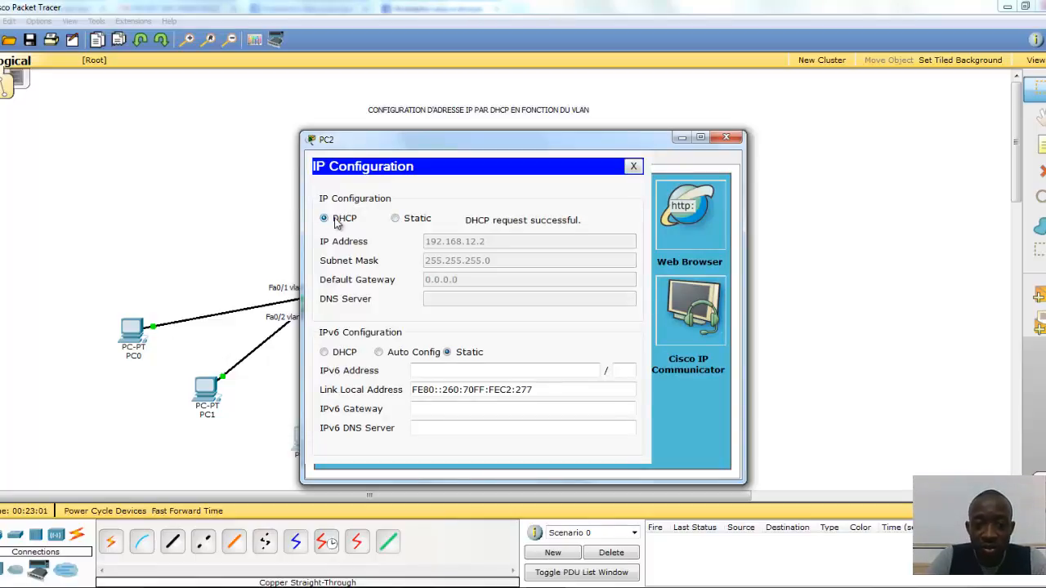
{"action": "left_click", "coordinate": [726, 137]}
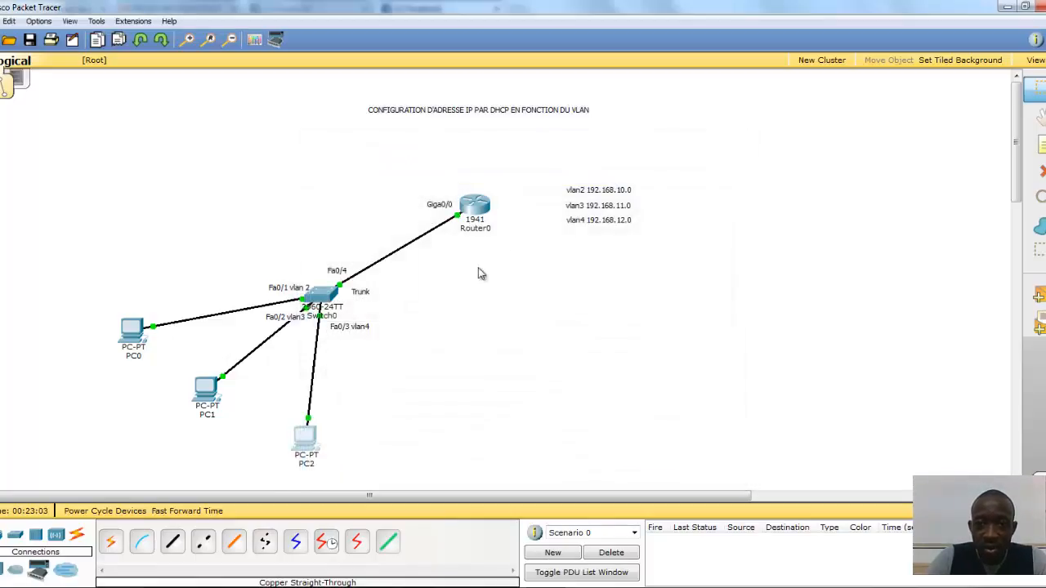